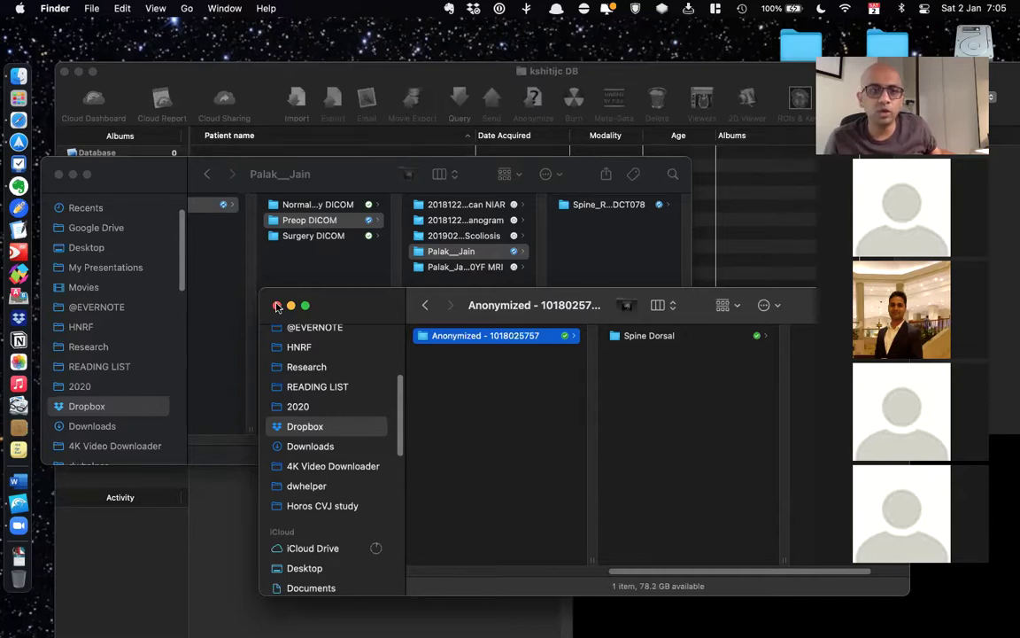
Import the anonymized spine DICOM folder from Finder into the Horos database, copying the files into its folder.
left_click(278, 74)
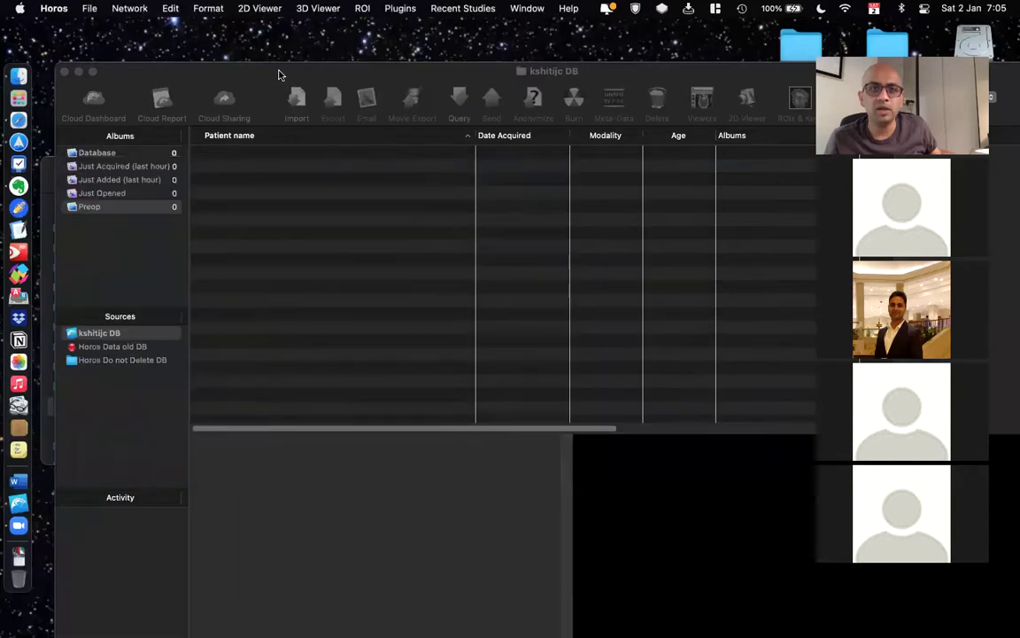
left_click_drag(280, 73, 258, 31)
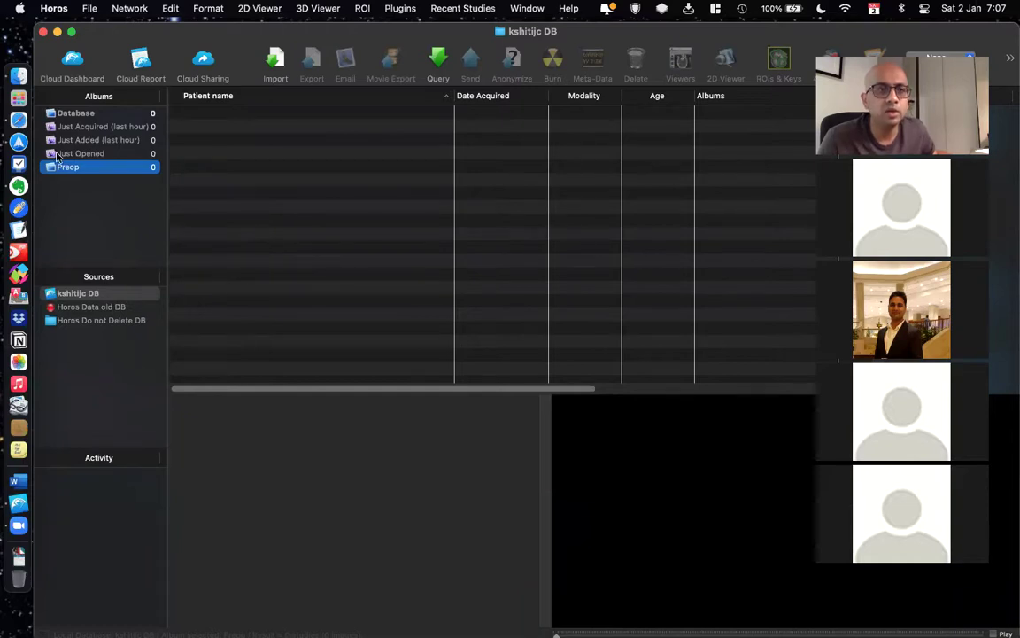
left_click(19, 77)
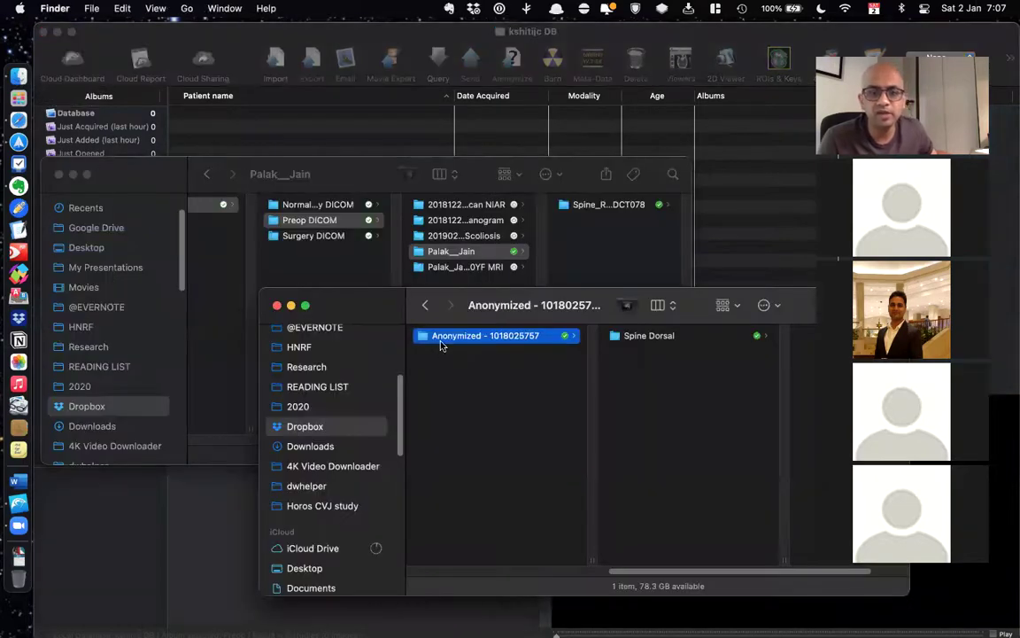
left_click_drag(152, 182, 211, 414)
left_click(358, 306)
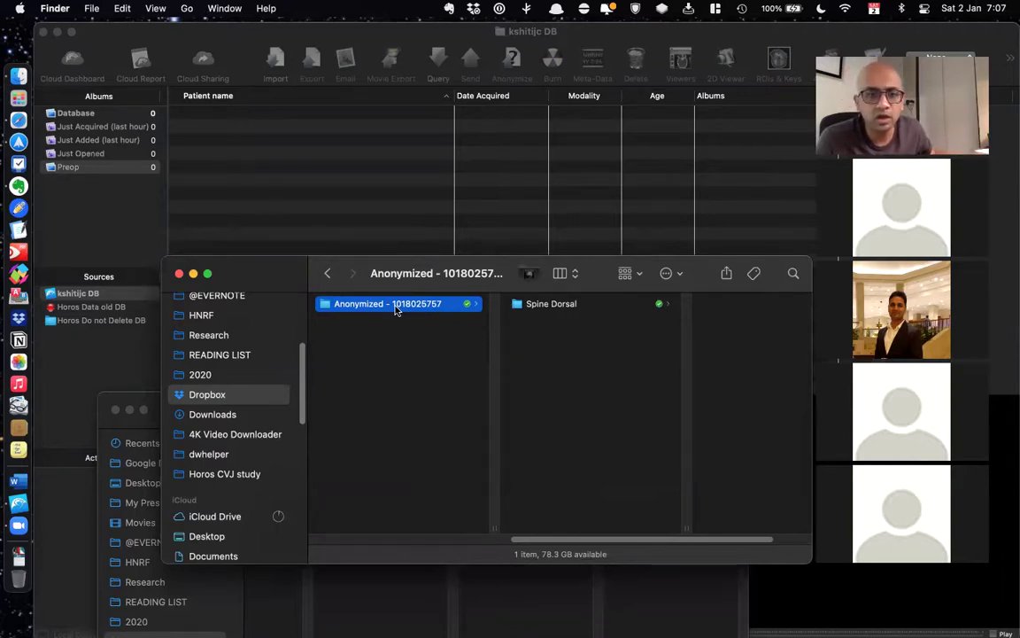
left_click_drag(396, 308, 324, 208)
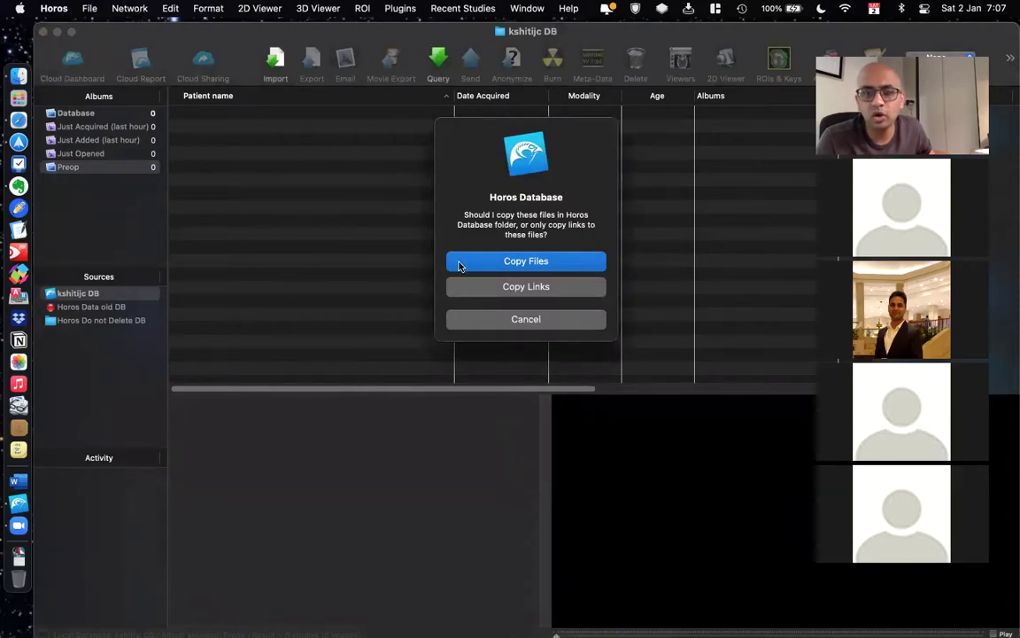
left_click(526, 263)
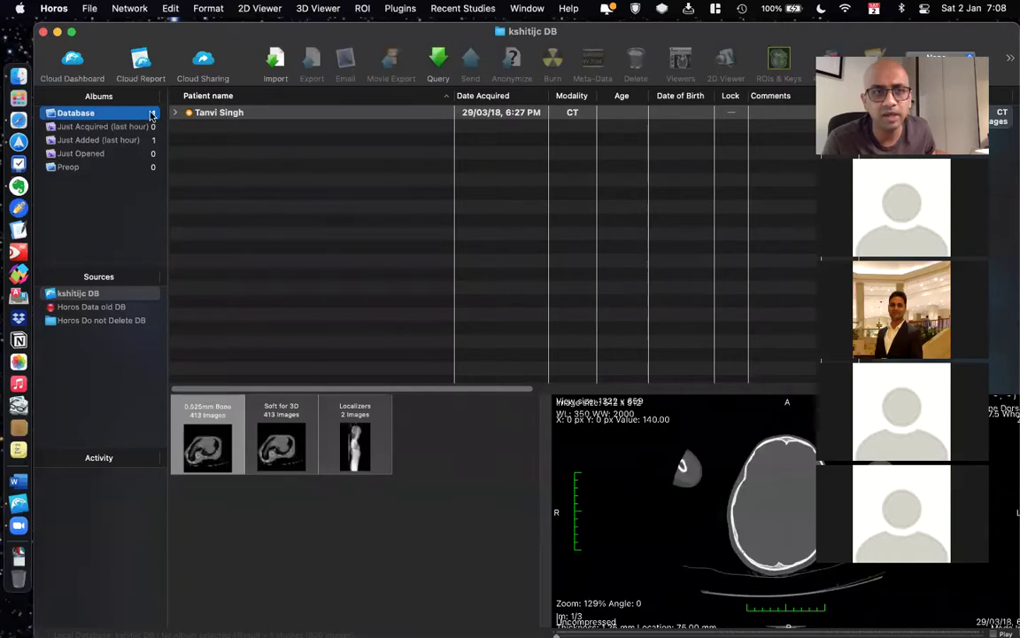
Select the imported CT study and open its Soft for 3D series in the 2D viewer.
left_click(217, 114)
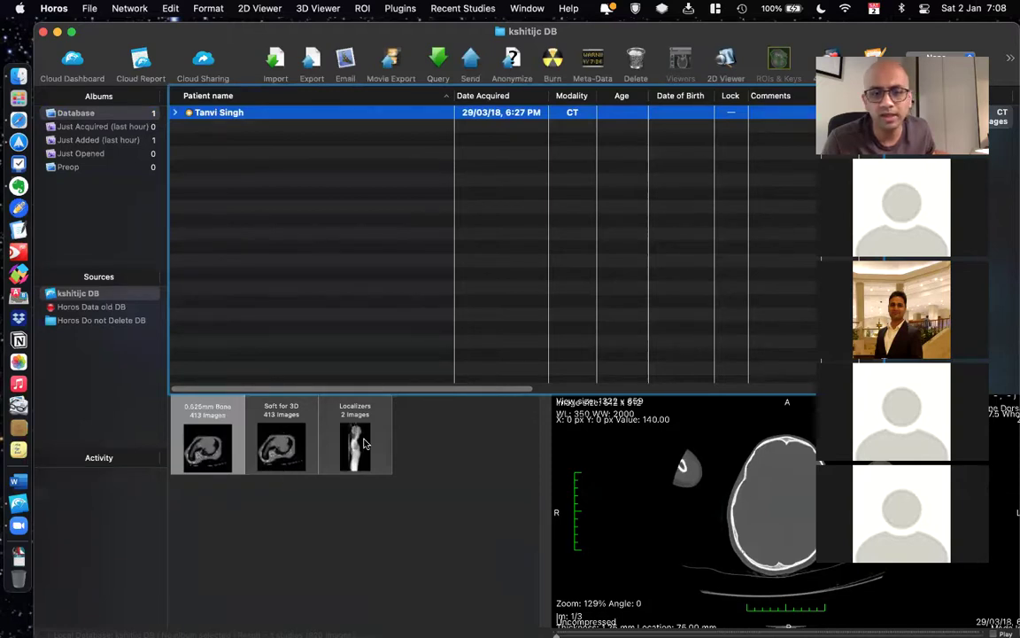
left_click(208, 441)
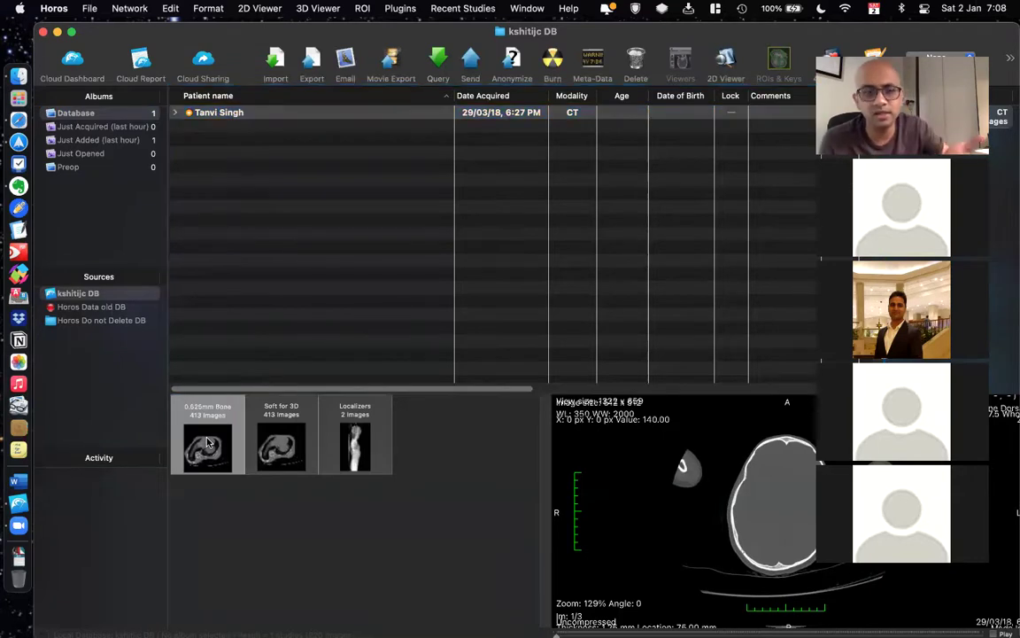
left_click(287, 448)
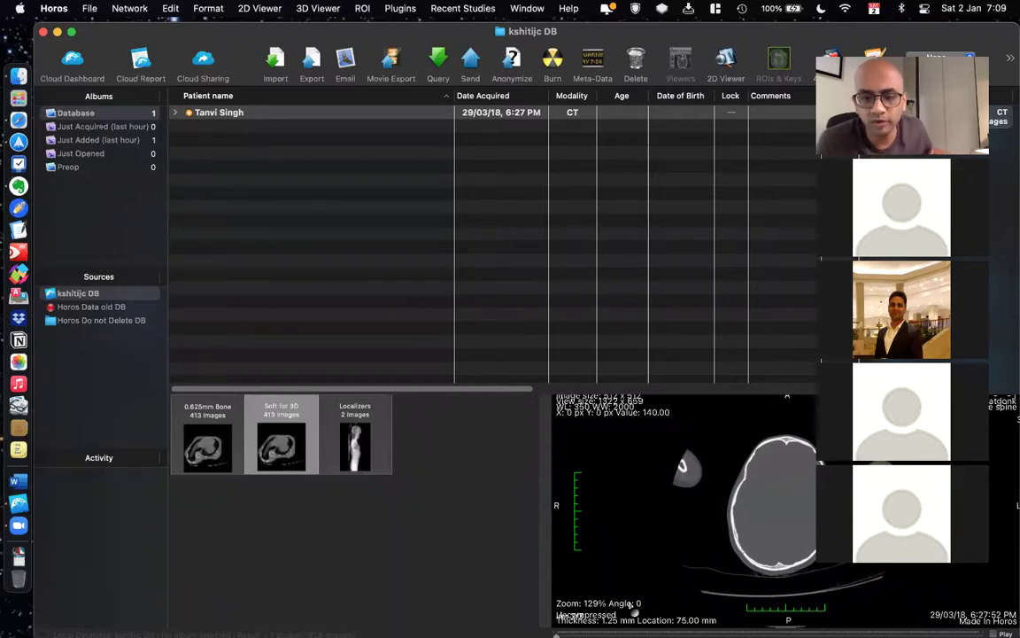
left_click(71, 32)
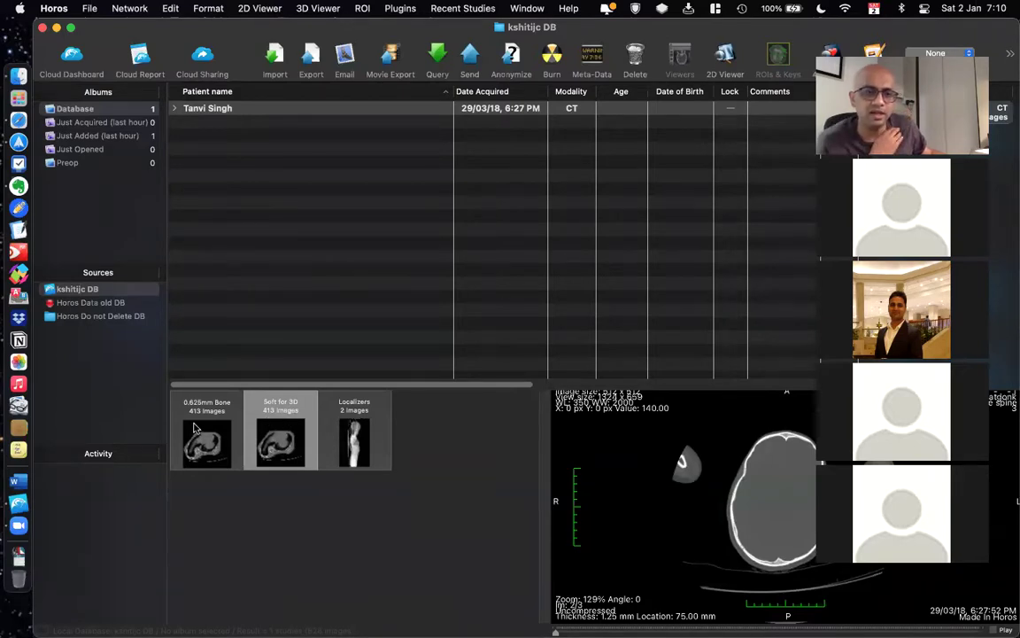
double_click(288, 427)
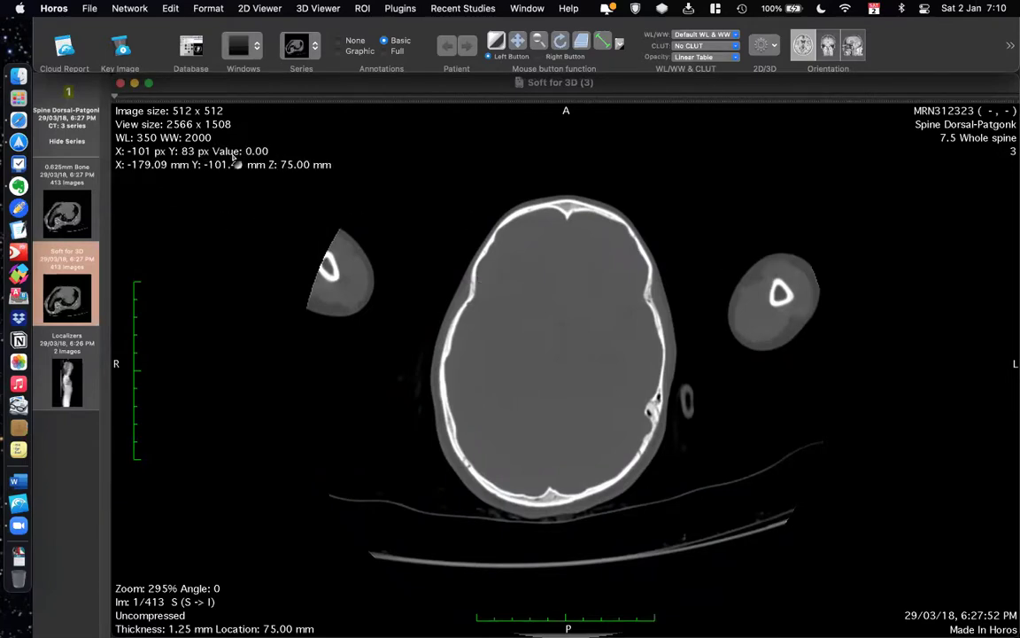
Examine the axial slices of the Soft for 3D series at both ends, from the head to the pelvis.
key("End")
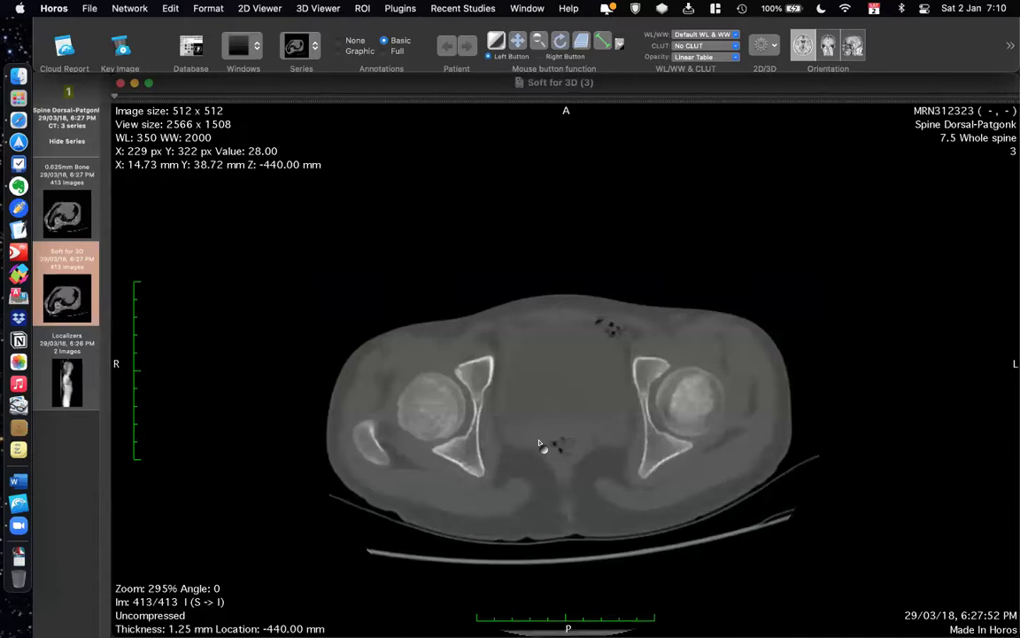
scroll(539, 443, "up", 8)
scroll(403, 372, "down", 2)
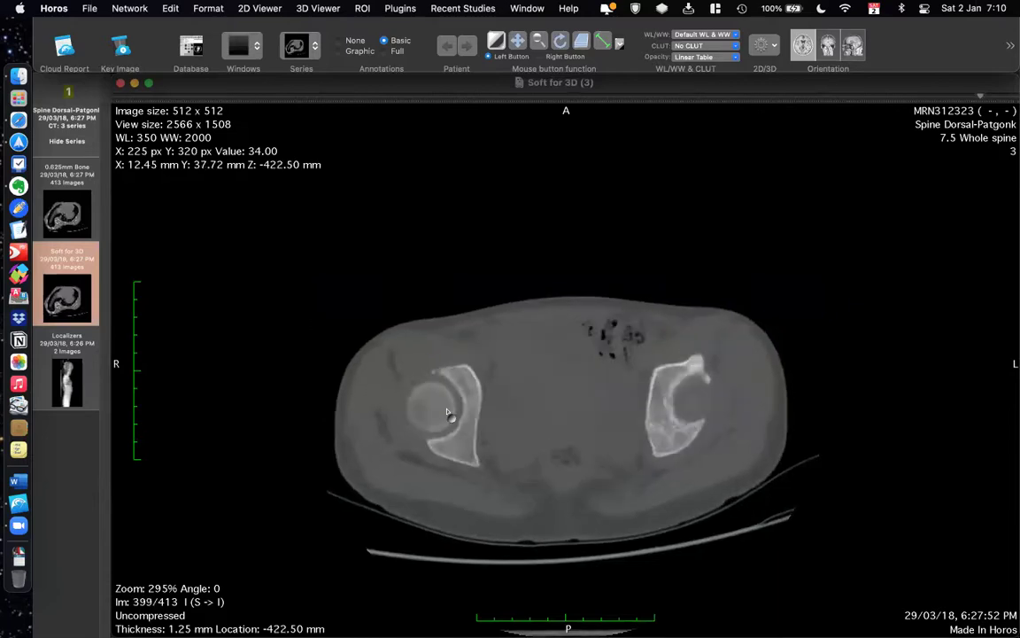
key("Home")
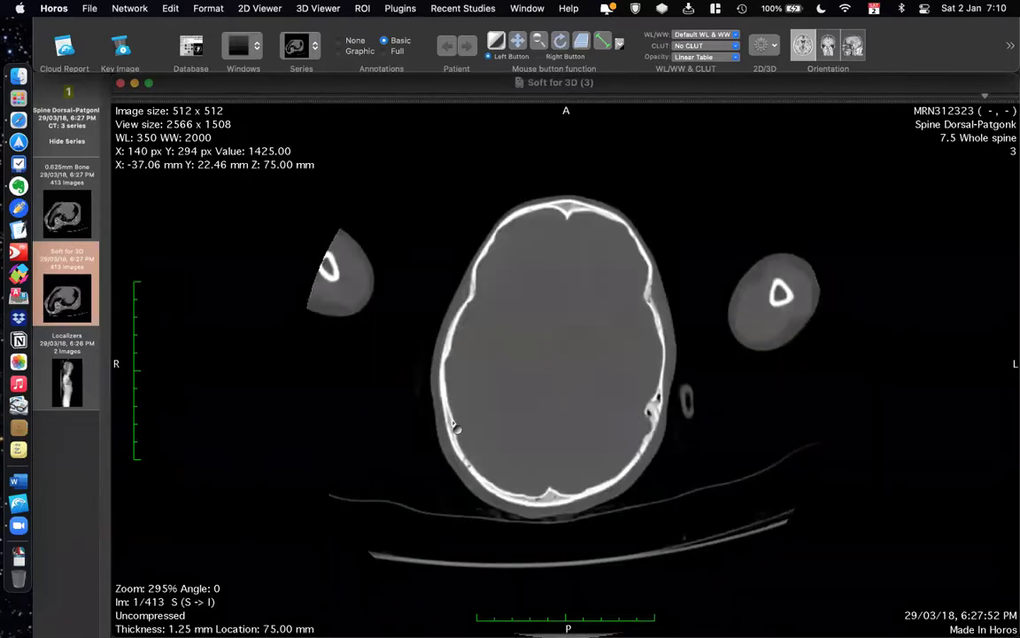
scroll(121, 137, "down", 20)
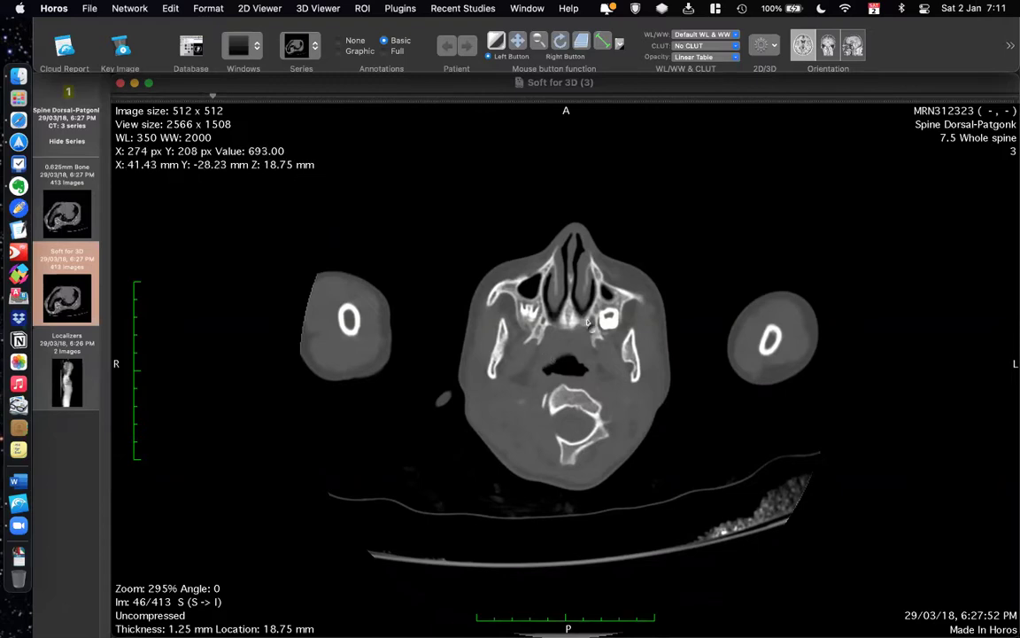
Switch the series to coronal orientation and examine the spine across the middle slices.
left_click(828, 47)
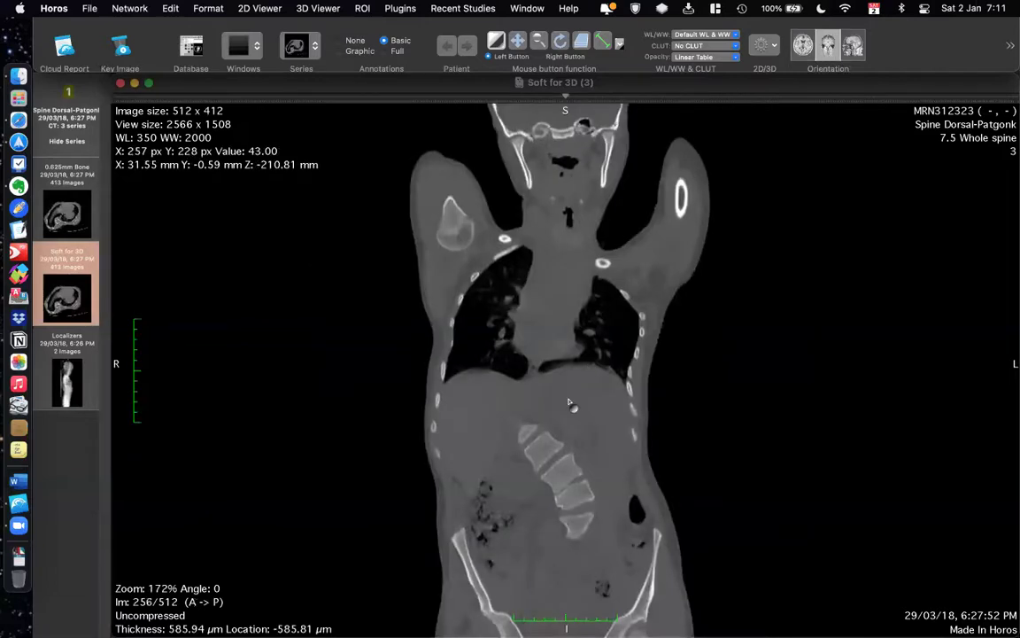
scroll(569, 404, "up", 7)
scroll(569, 404, "down", 1)
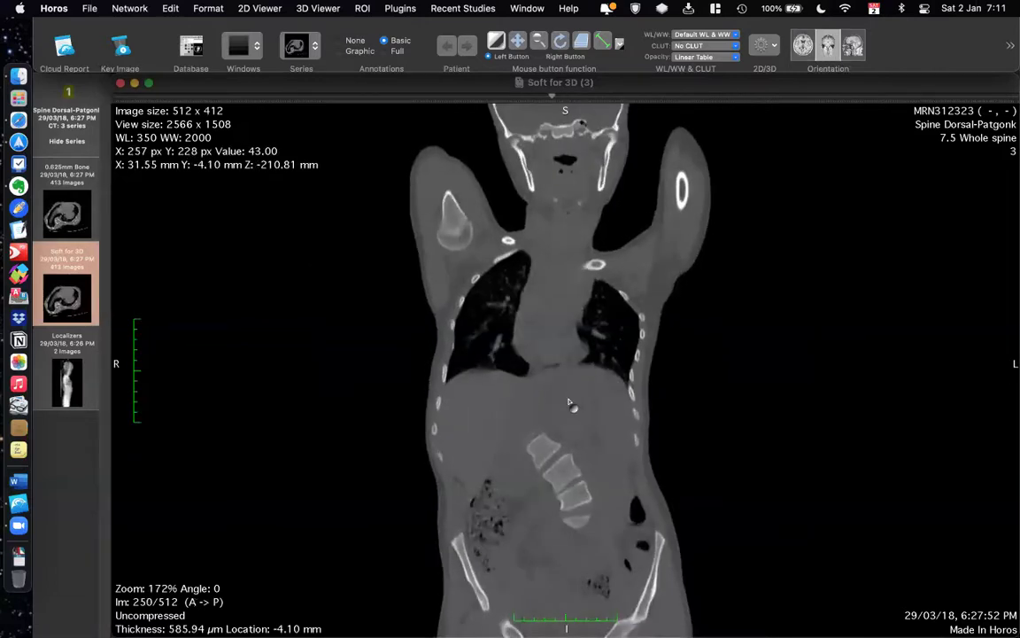
scroll(570, 403, "down", 2)
scroll(569, 404, "down", 5)
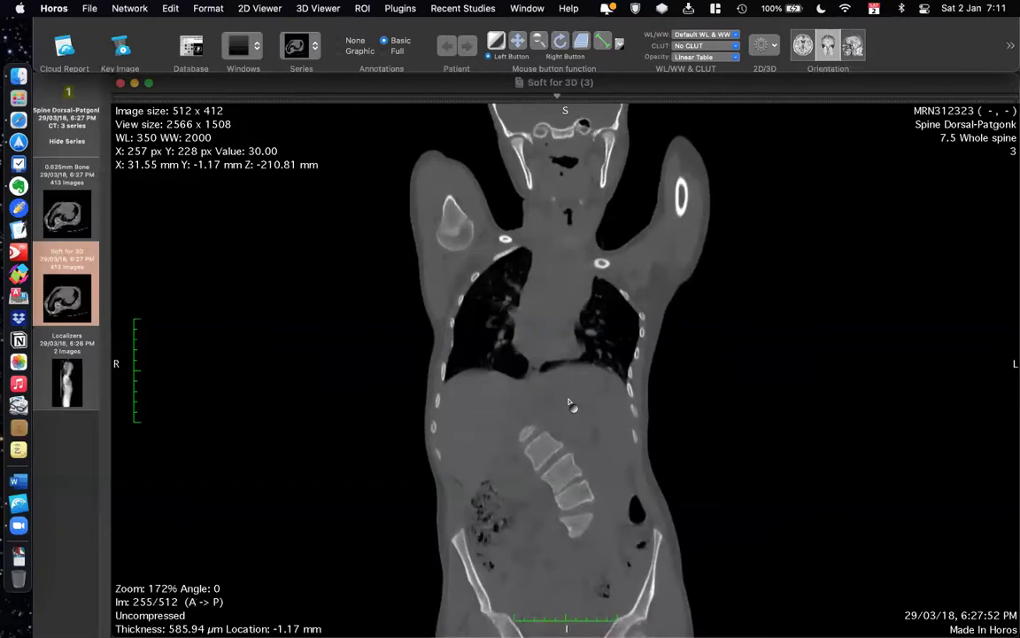
scroll(570, 404, "down", 2)
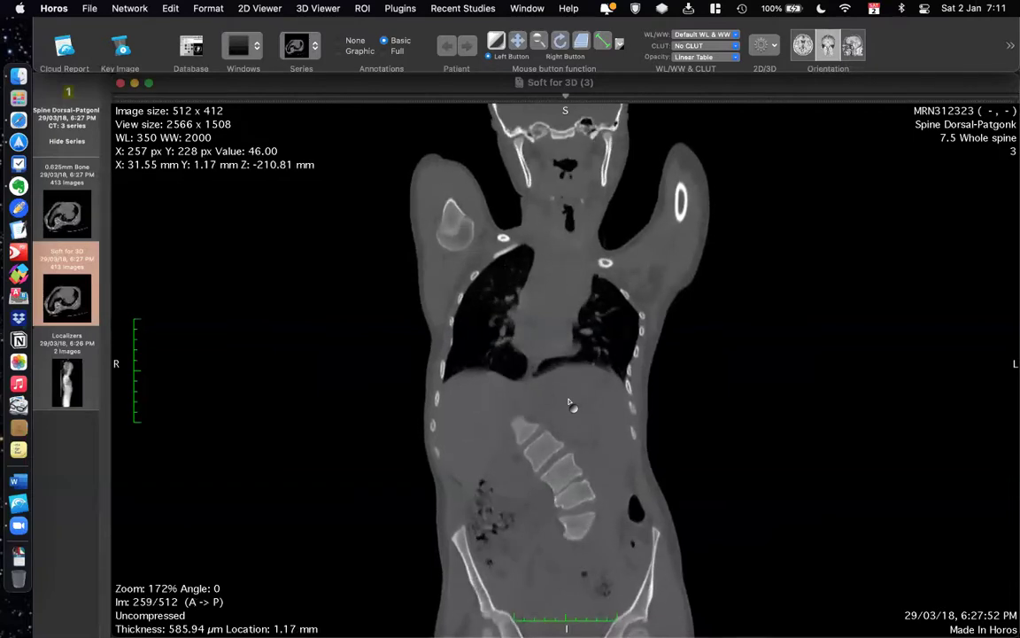
scroll(570, 401, "down", 1)
scroll(599, 341, "down", 5)
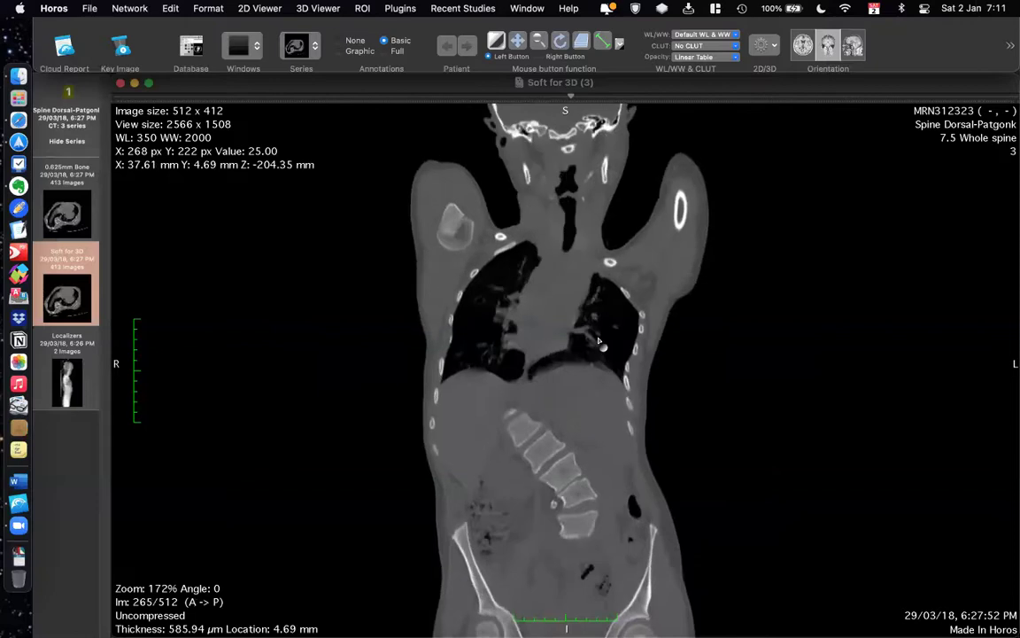
Switch the series to sagittal orientation and examine the spinal column through the slices around the midline.
left_click(852, 46)
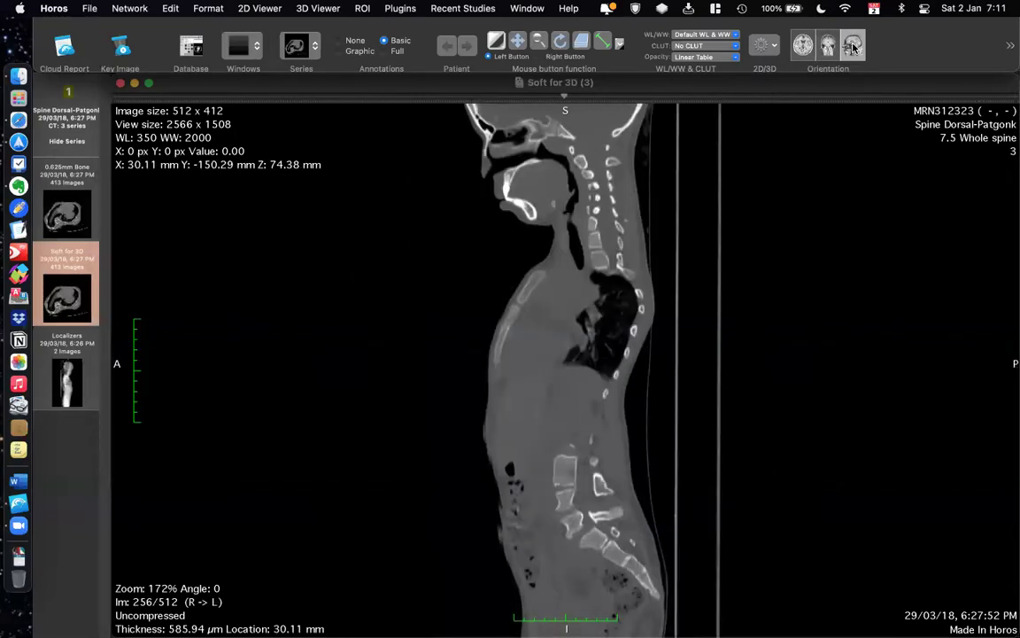
scroll(549, 292, "down", 1)
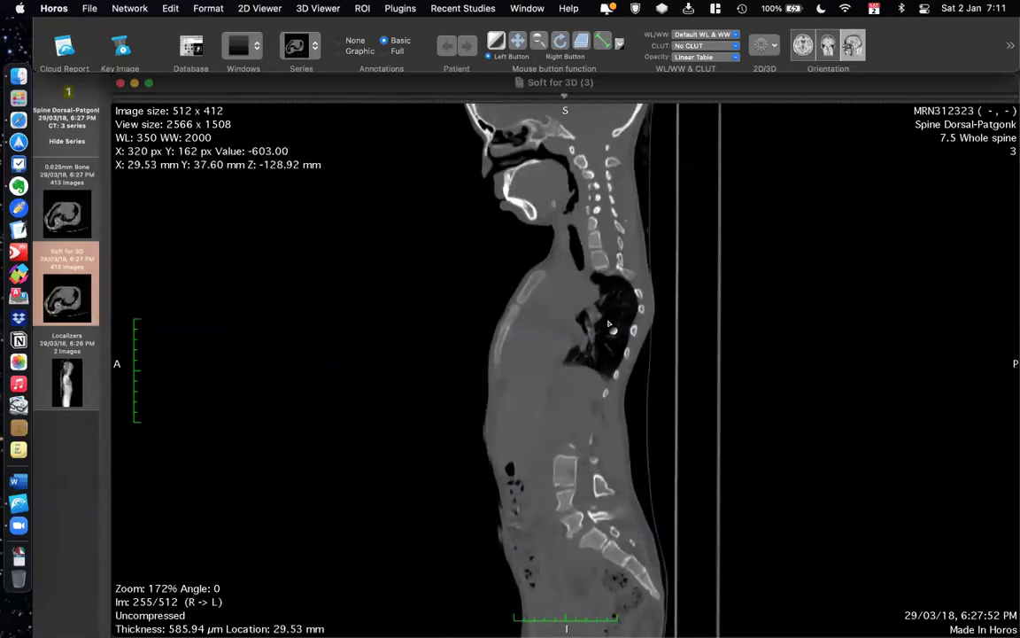
scroll(609, 349, "down", 1)
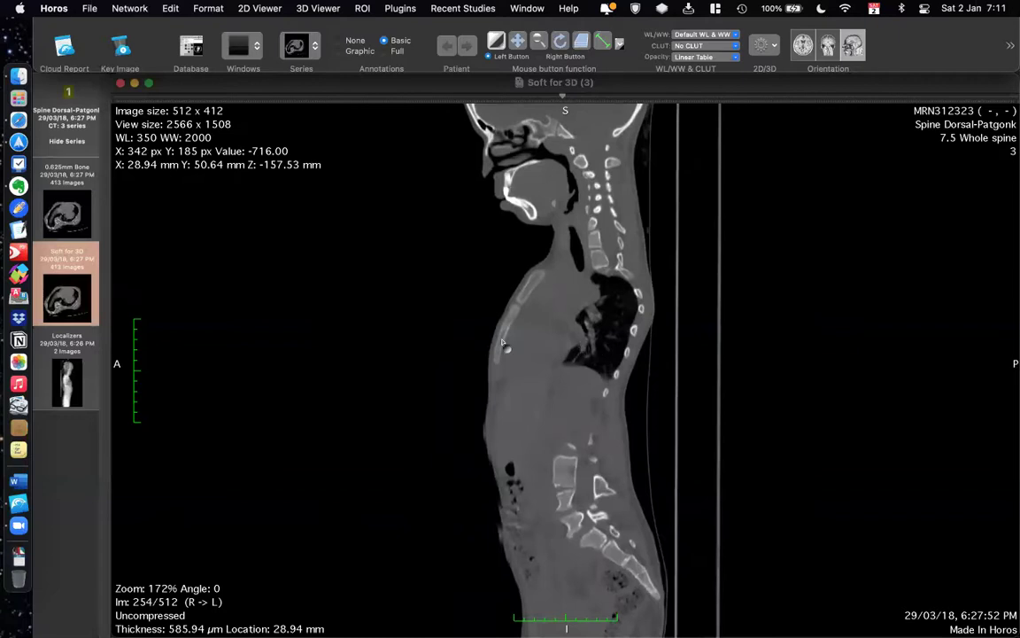
scroll(500, 345, "down", 1)
scroll(500, 345, "down", 3)
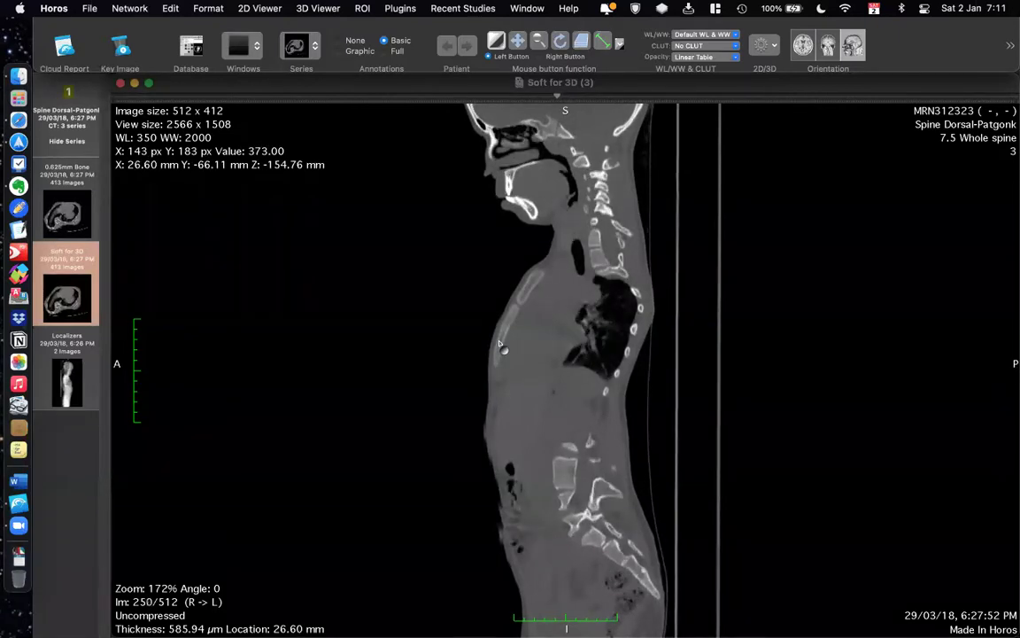
scroll(500, 345, "down", 4)
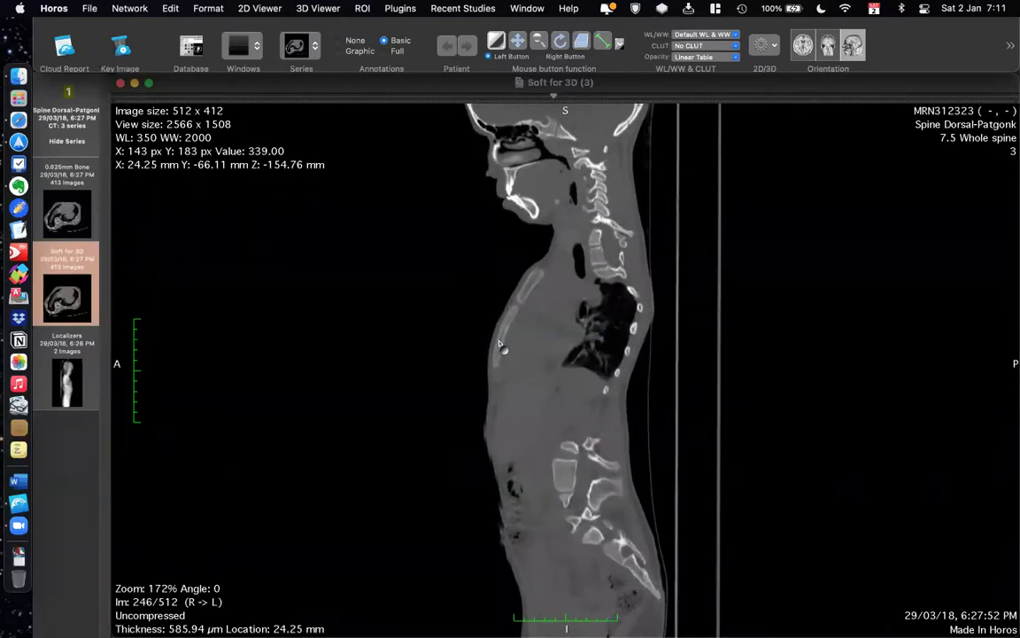
scroll(500, 346, "up", 2)
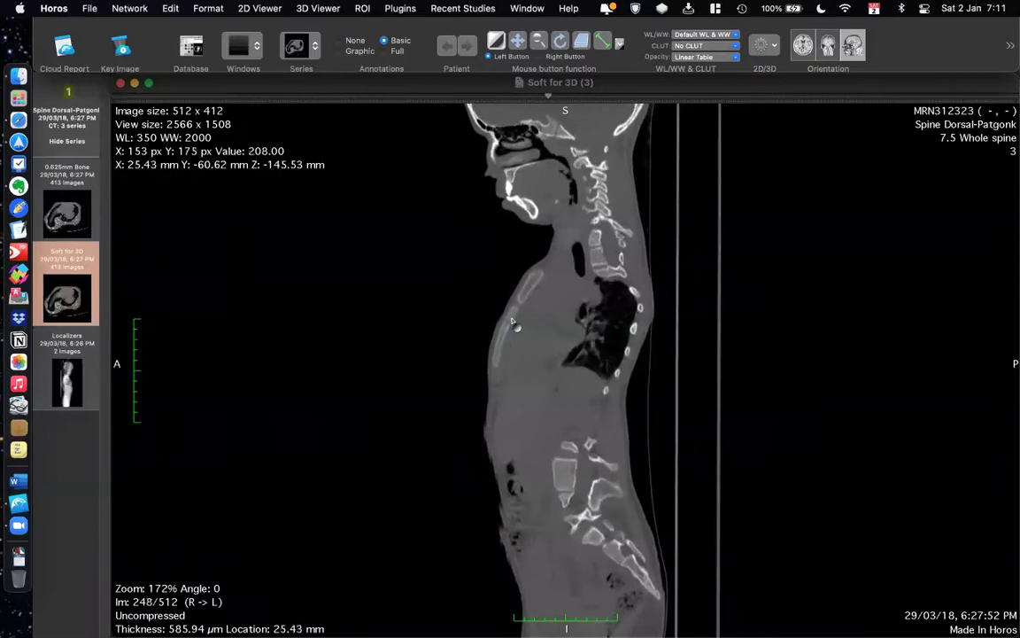
scroll(512, 323, "up", 3)
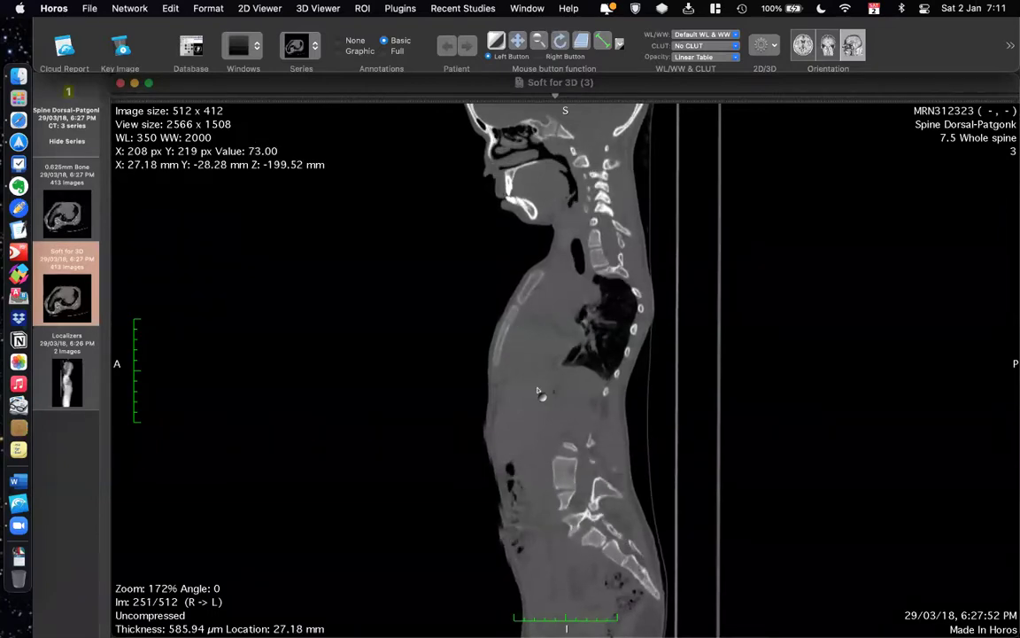
scroll(538, 391, "down", 1)
scroll(537, 391, "down", 4)
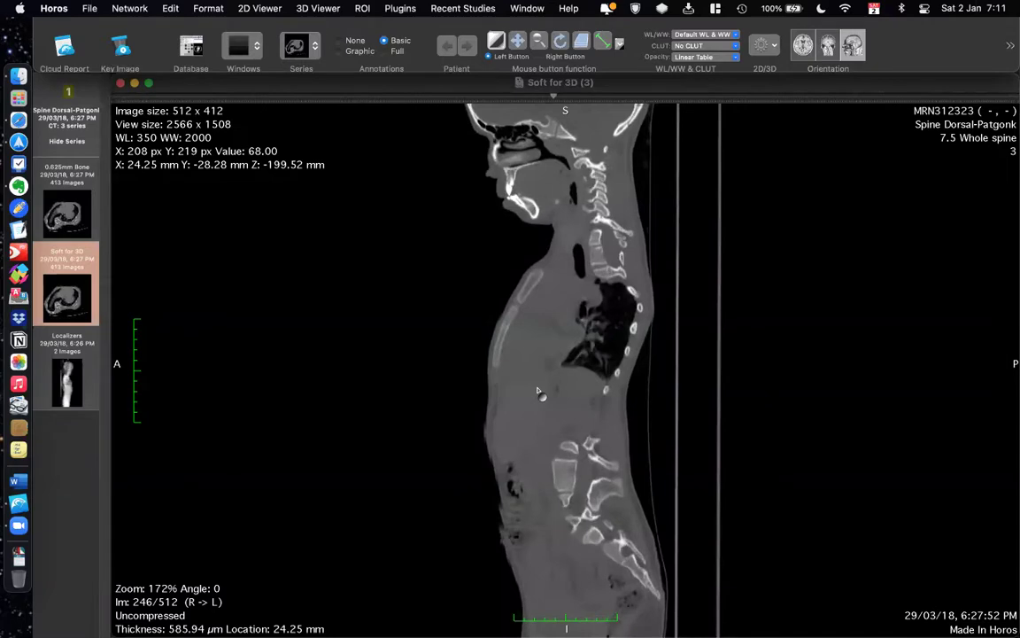
scroll(538, 390, "down", 3)
scroll(538, 382, "down", 3)
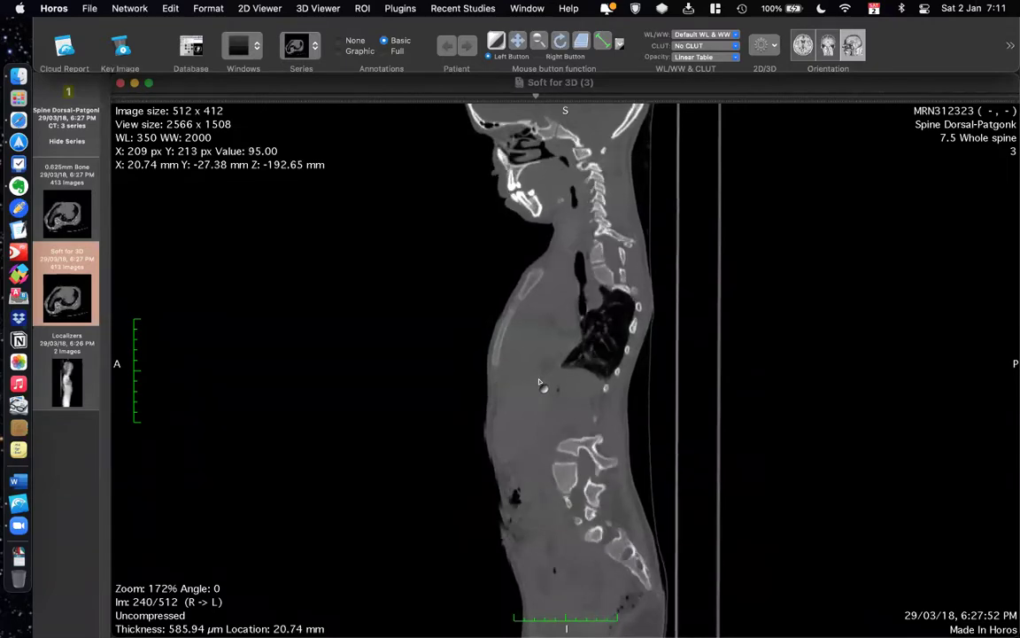
Return the series to axial orientation and open it in 3D MPR, clipping the high dynamic values.
left_click(801, 54)
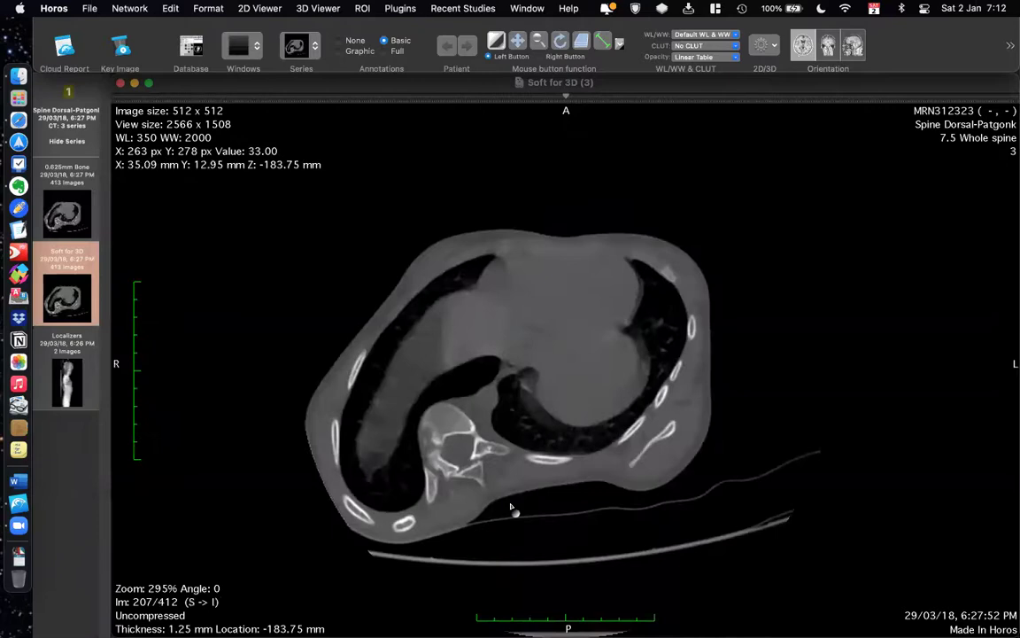
scroll(522, 381, "up", 15)
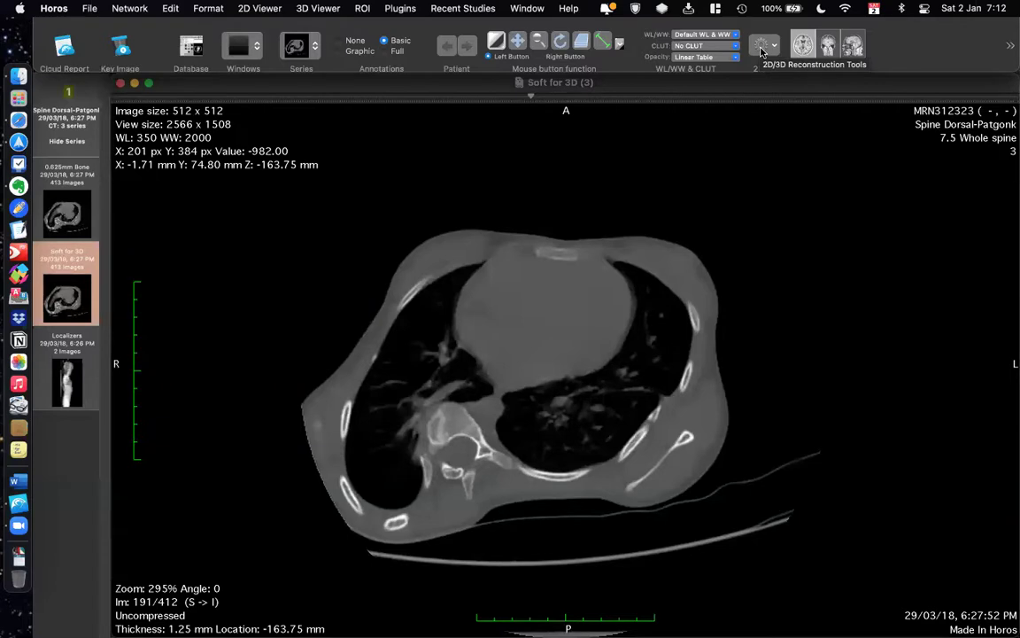
left_click(760, 52)
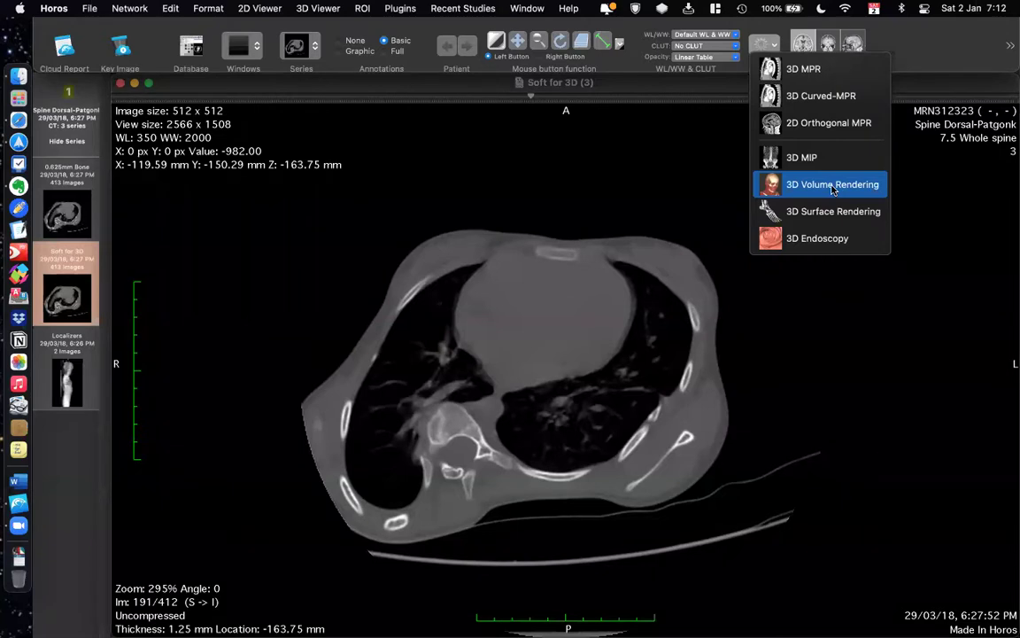
key("Down")
key("Down")
key("Down")
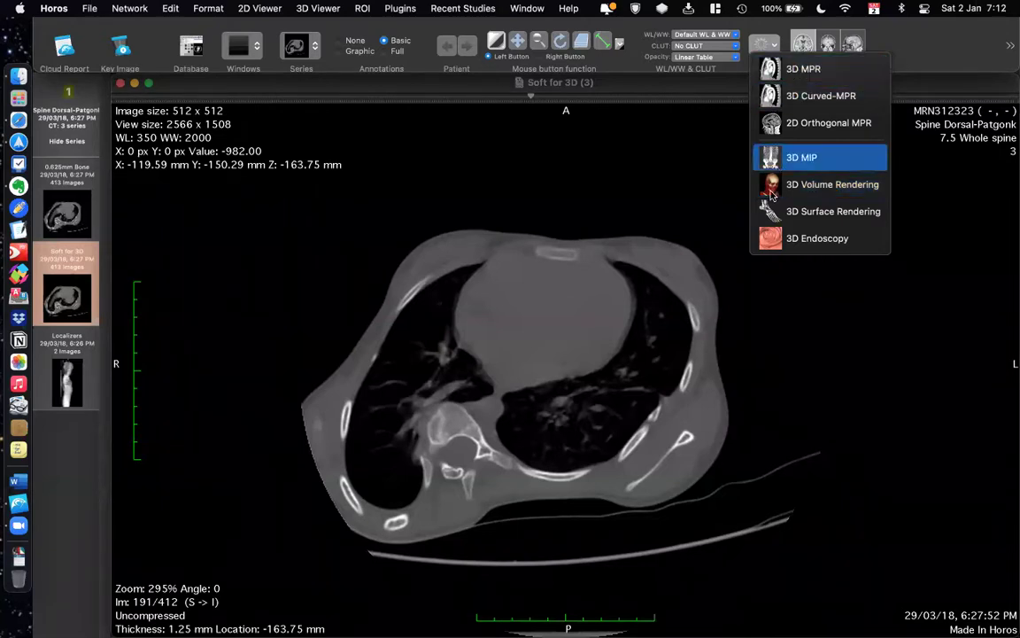
left_click(791, 71)
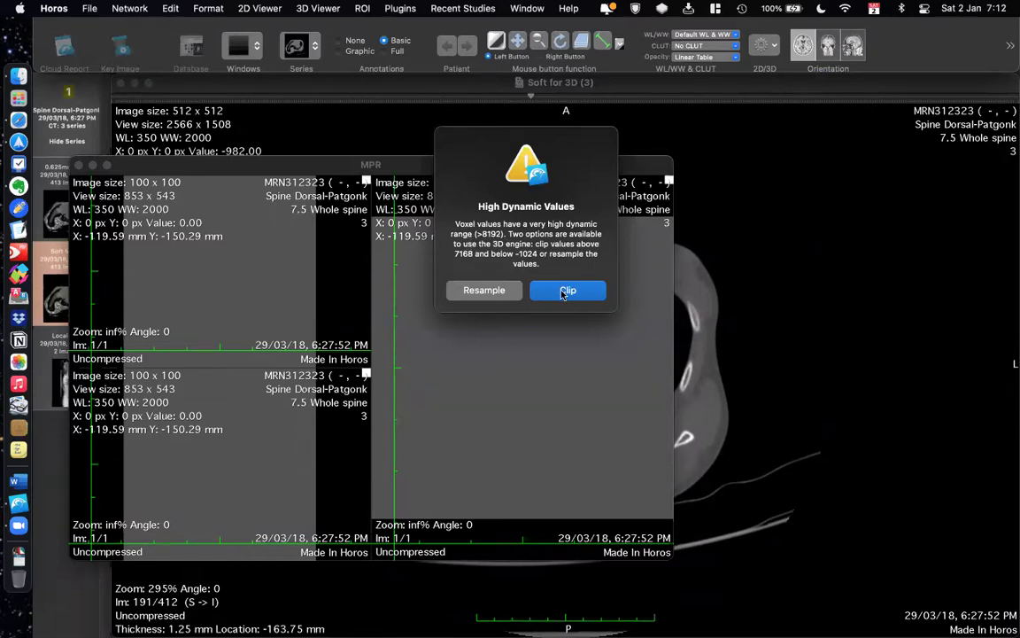
left_click(564, 293)
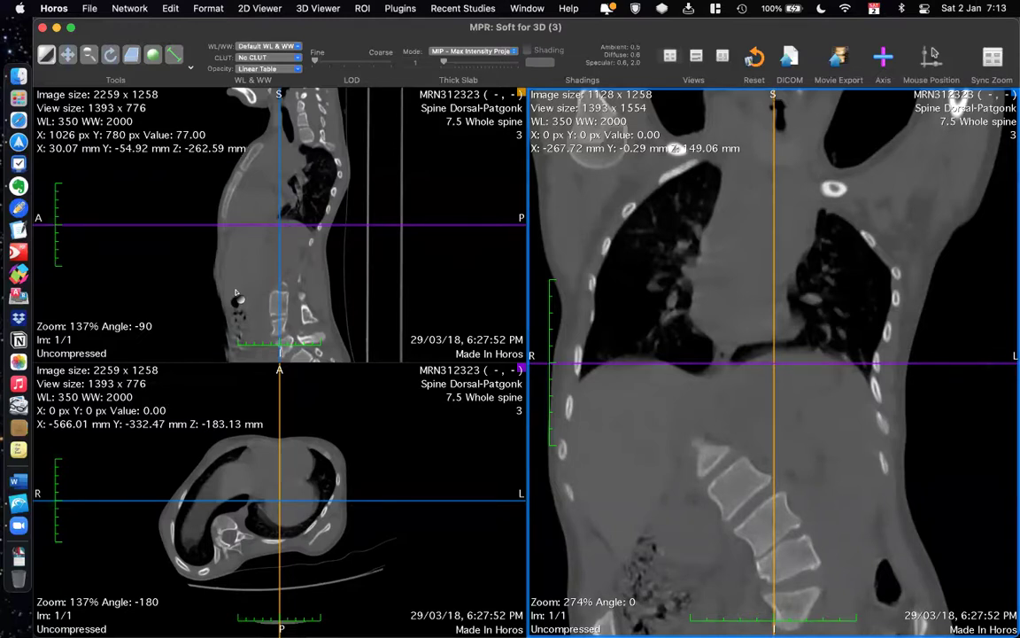
Centre the MPR axes on a lower lumbar vertebra and tilt them in the sagittal and coronal views to match its endplates.
scroll(237, 293, "down", 5)
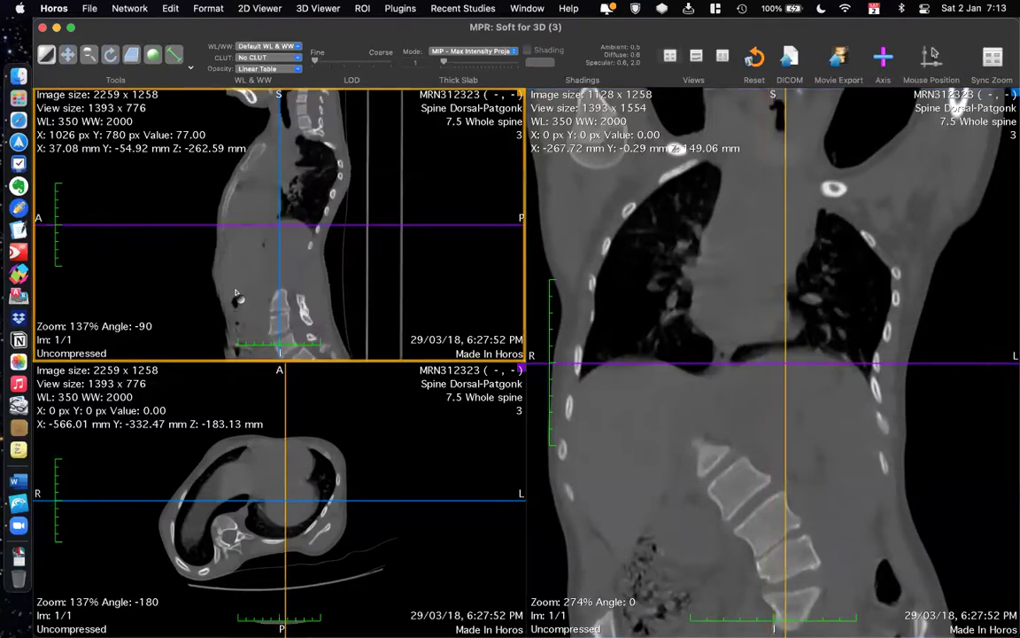
scroll(237, 292, "down", 3)
scroll(237, 293, "up", 4)
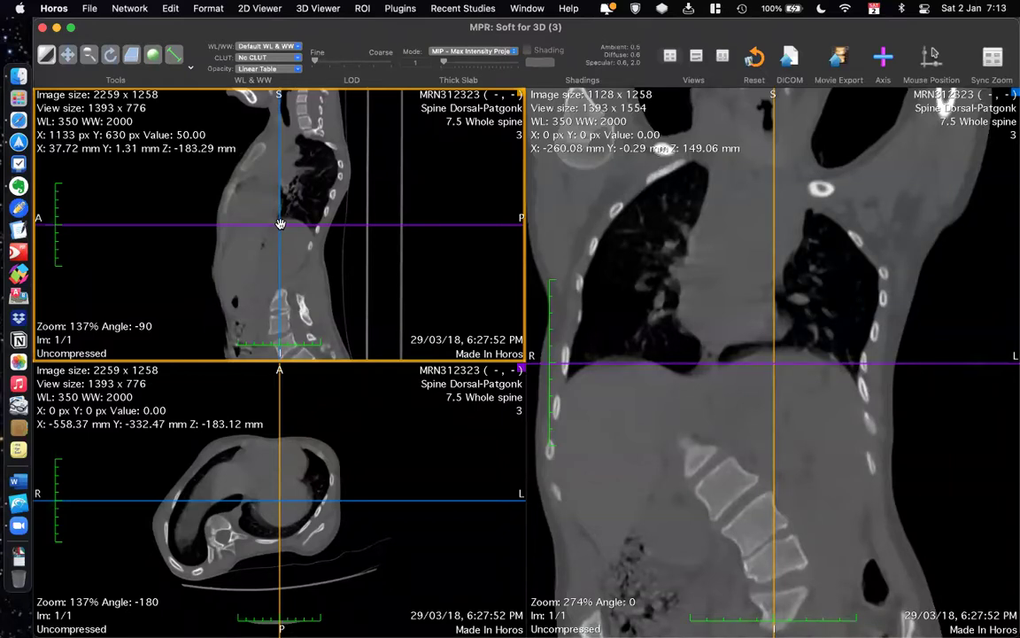
left_click_drag(279, 223, 280, 225)
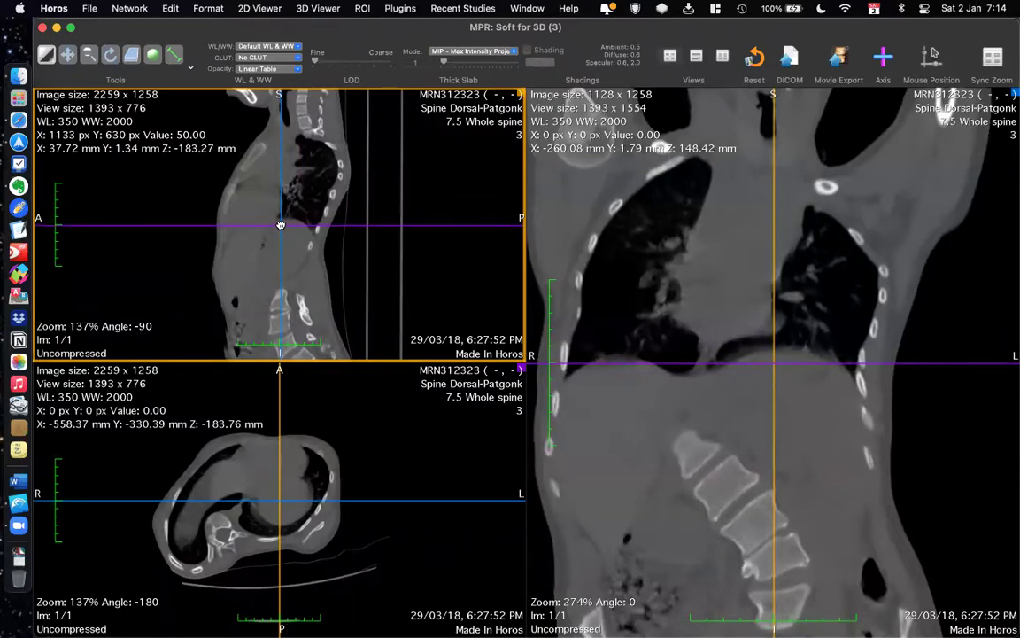
left_click_drag(280, 225, 282, 317)
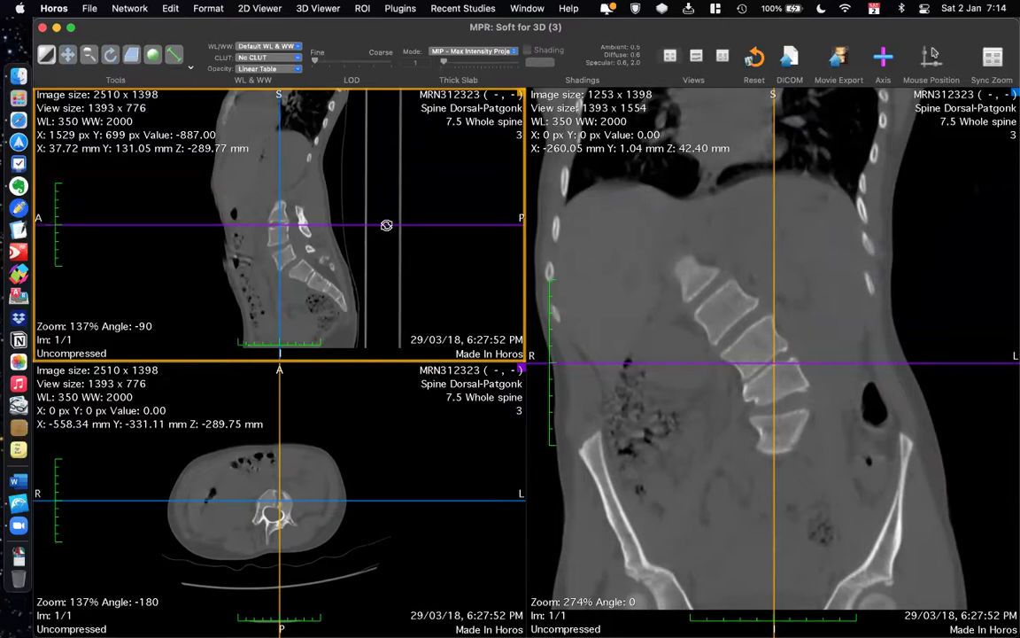
left_click_drag(387, 218, 381, 195)
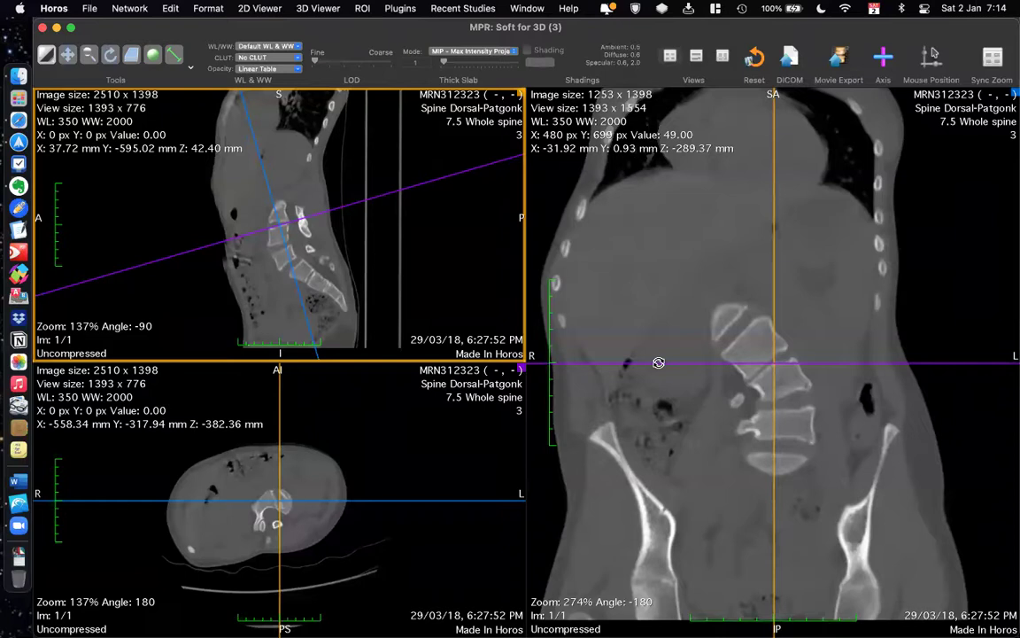
left_click_drag(658, 362, 692, 439)
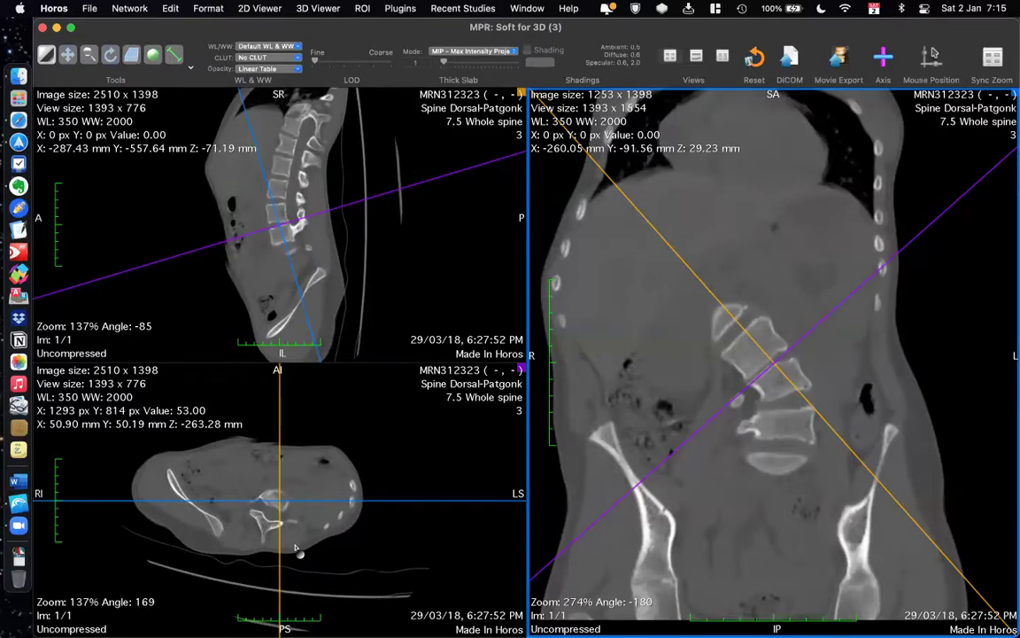
Enlarge the axial view to 343% and pan the vertebra so its spinal canal lies near the intersection of the axes.
left_click(89, 56)
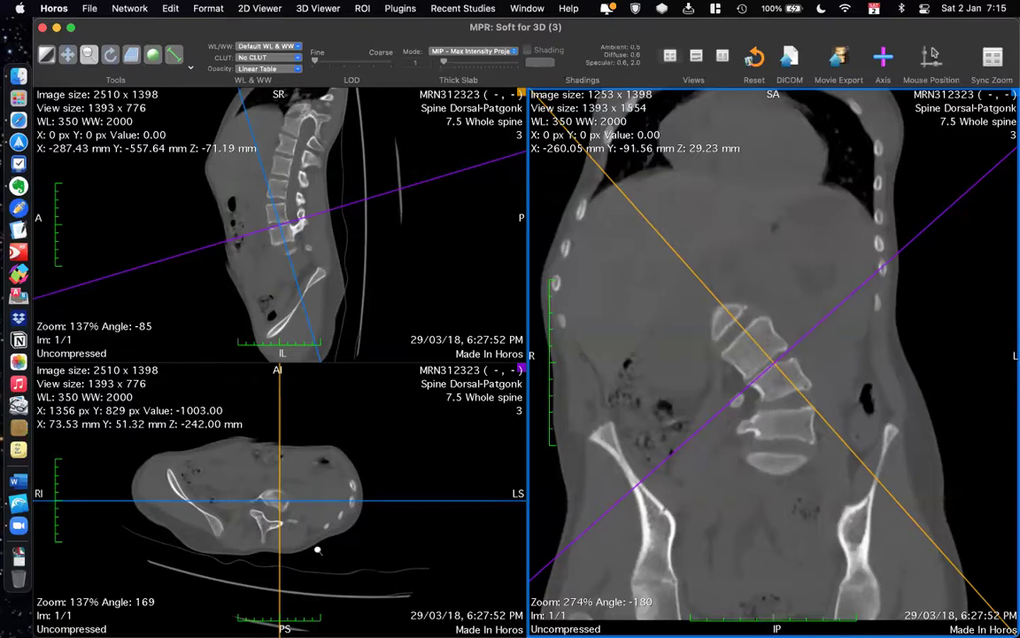
left_click(261, 438)
scroll(252, 423, "up", 5)
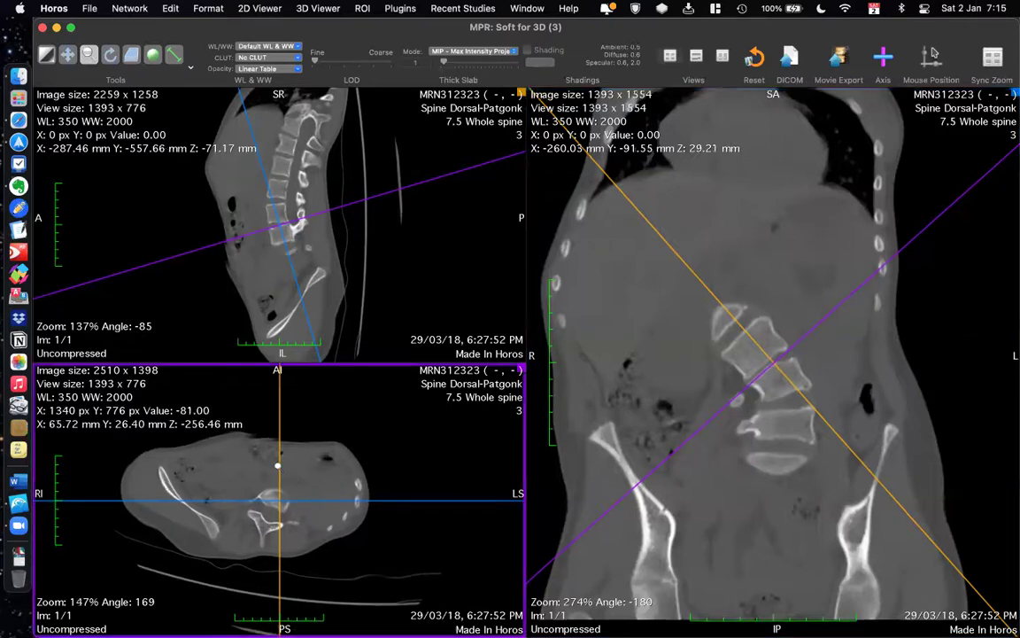
scroll(257, 437, "up", 4)
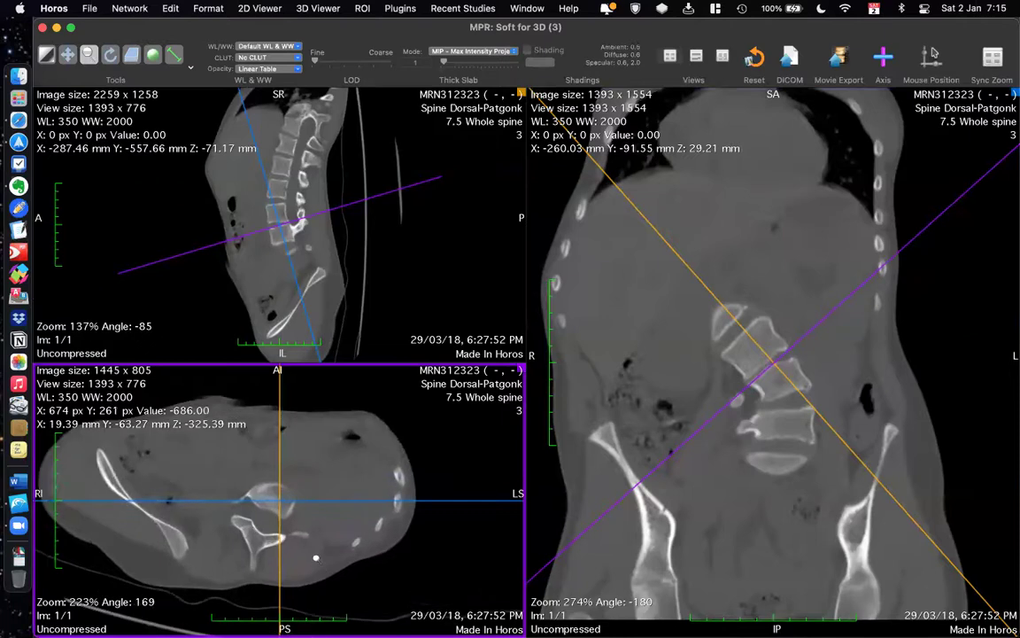
scroll(270, 461, "up", 6)
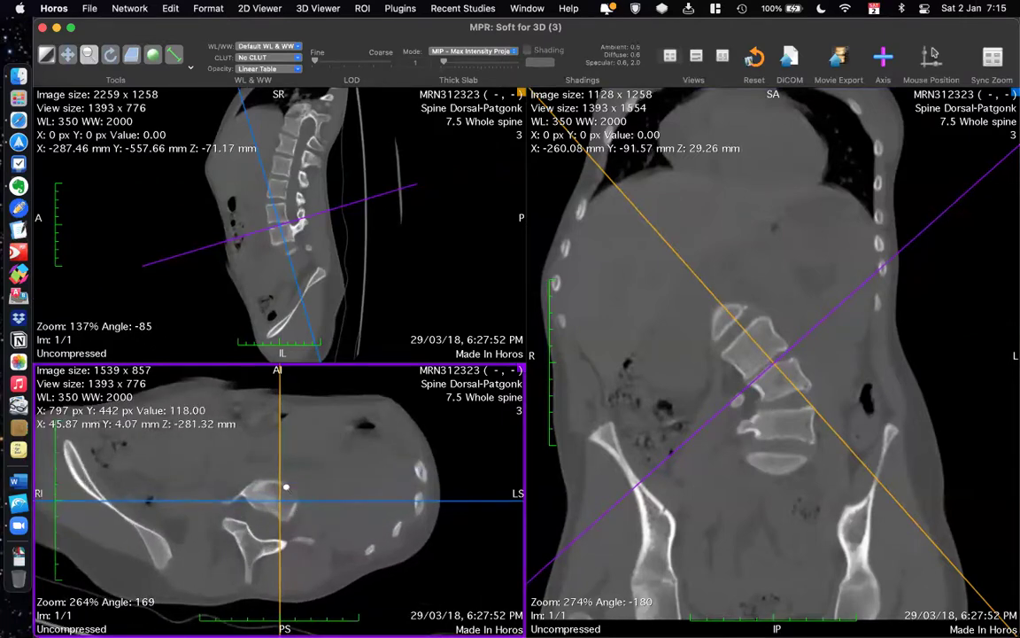
scroll(275, 472, "up", 3)
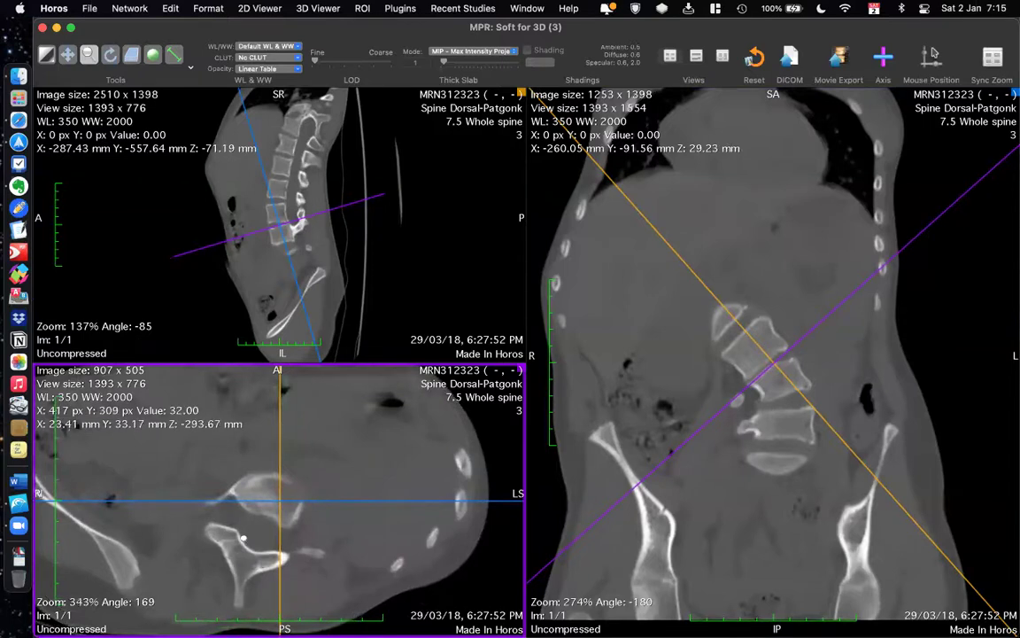
left_click(68, 55)
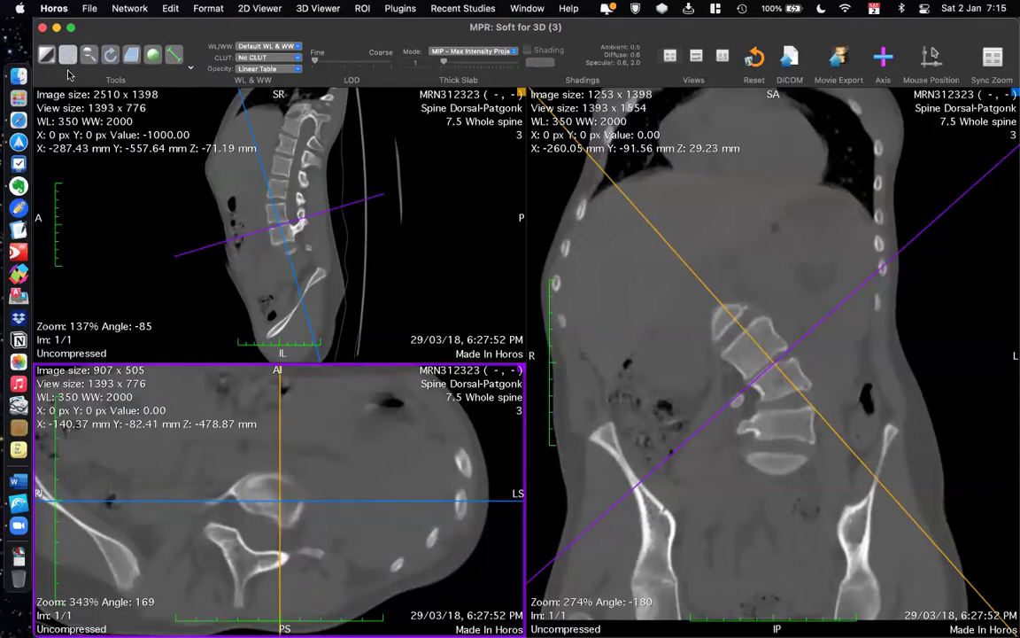
left_click_drag(228, 549, 246, 521)
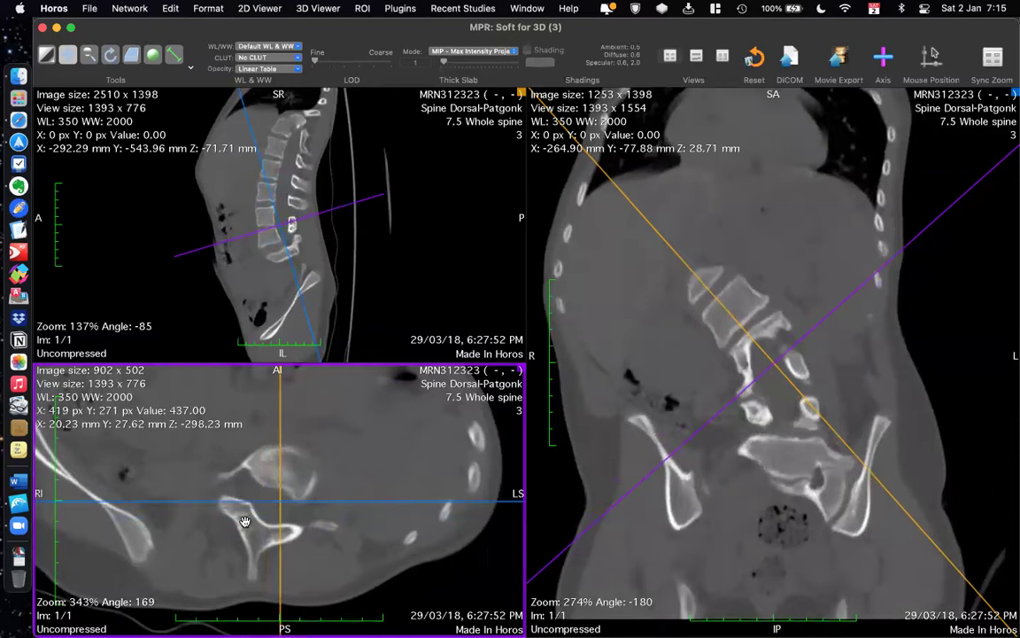
Rotate the axes in the axial view to run through the vertebral body and spinous process, then nudge their centre slightly.
left_click(89, 55)
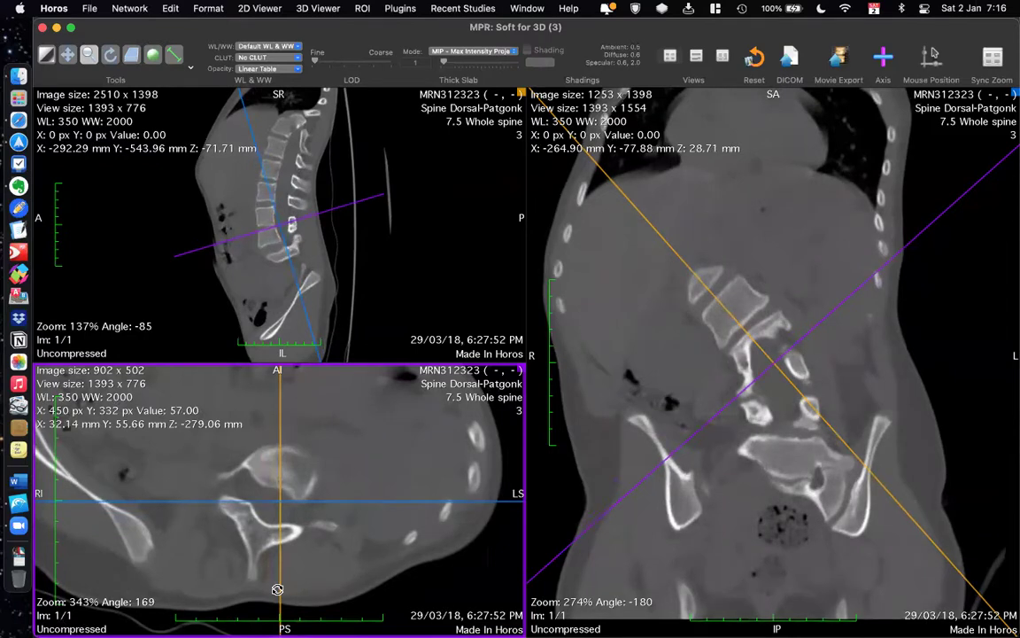
left_click_drag(277, 588, 244, 574)
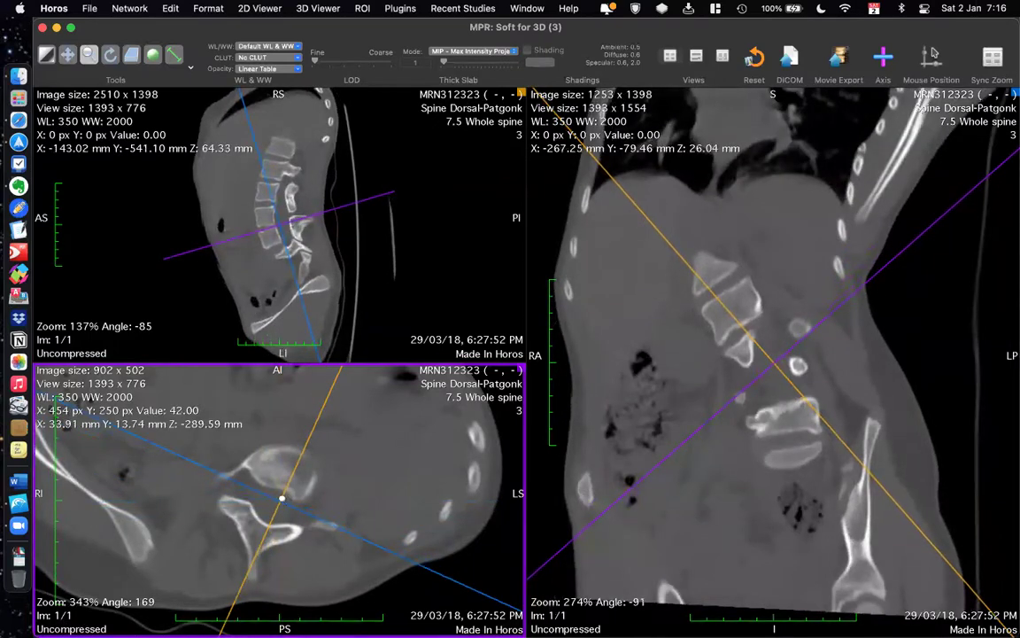
left_click_drag(278, 499, 274, 497)
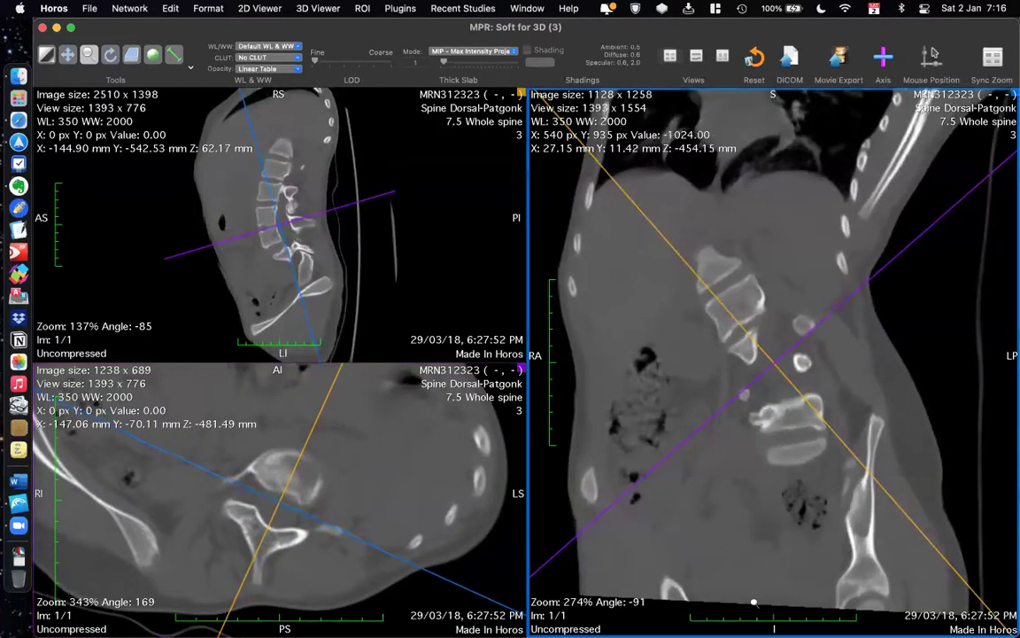
Reposition the coronal slice on the lumbar vertebral bodies and tilt its axes parallel to the endplates of the chosen vertebra.
scroll(766, 480, "up", 3)
scroll(766, 481, "down", 3)
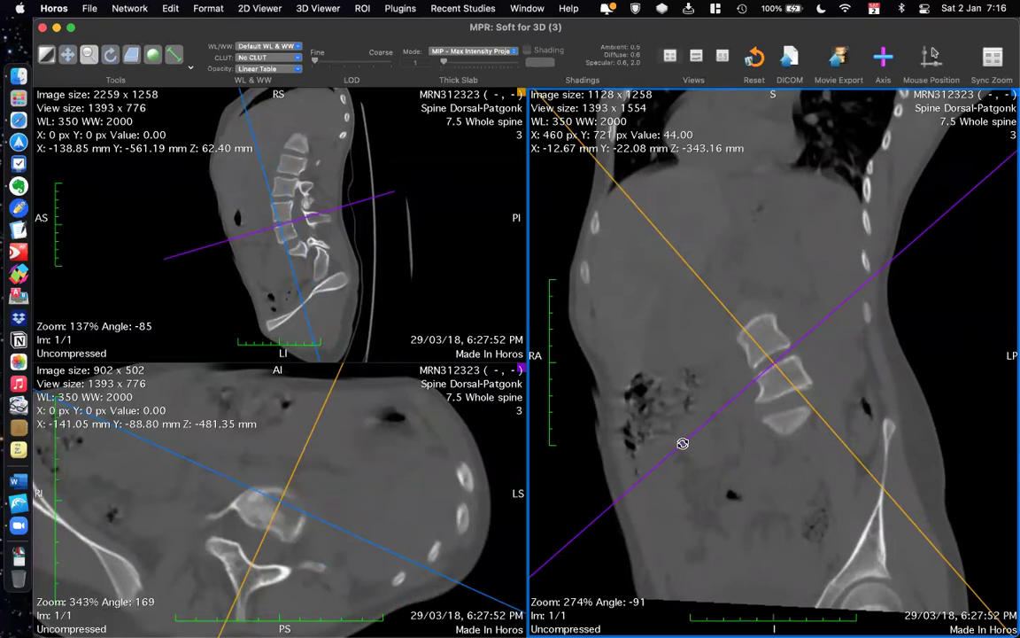
left_click_drag(682, 443, 738, 510)
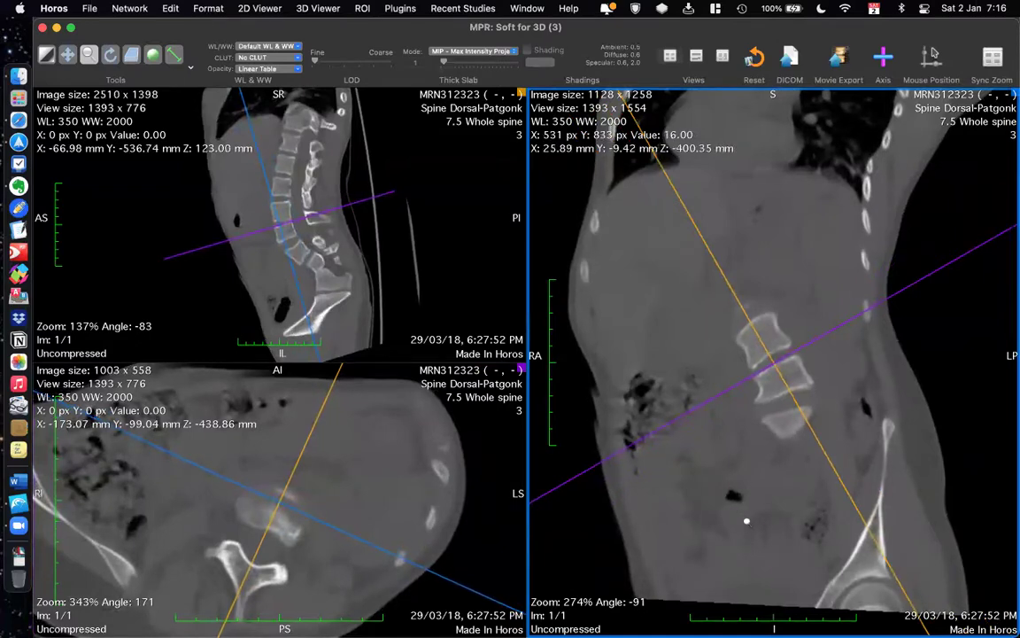
scroll(746, 520, "down", 5)
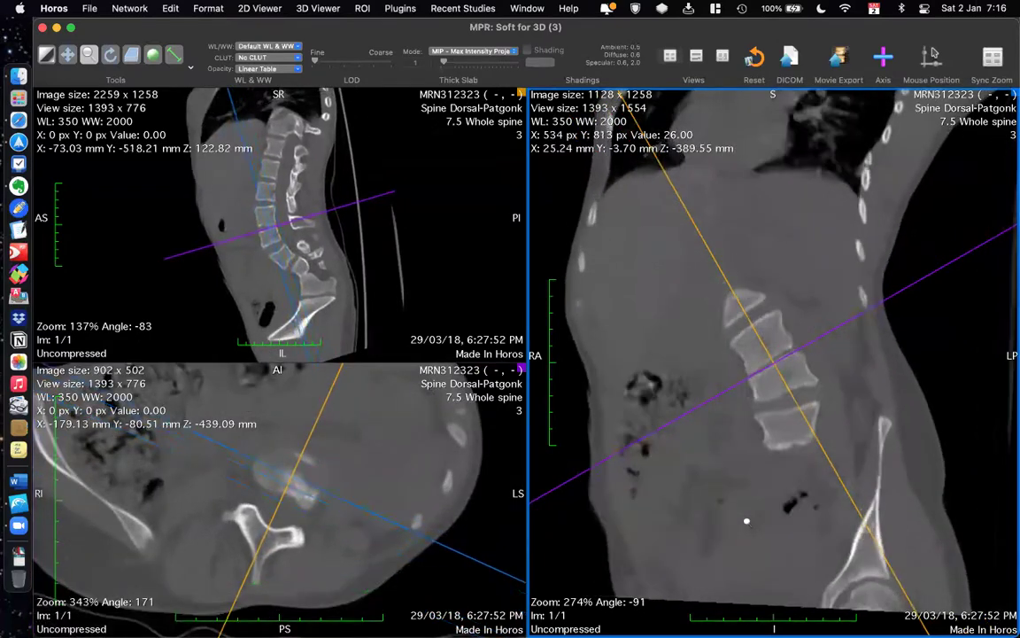
scroll(746, 521, "down", 2)
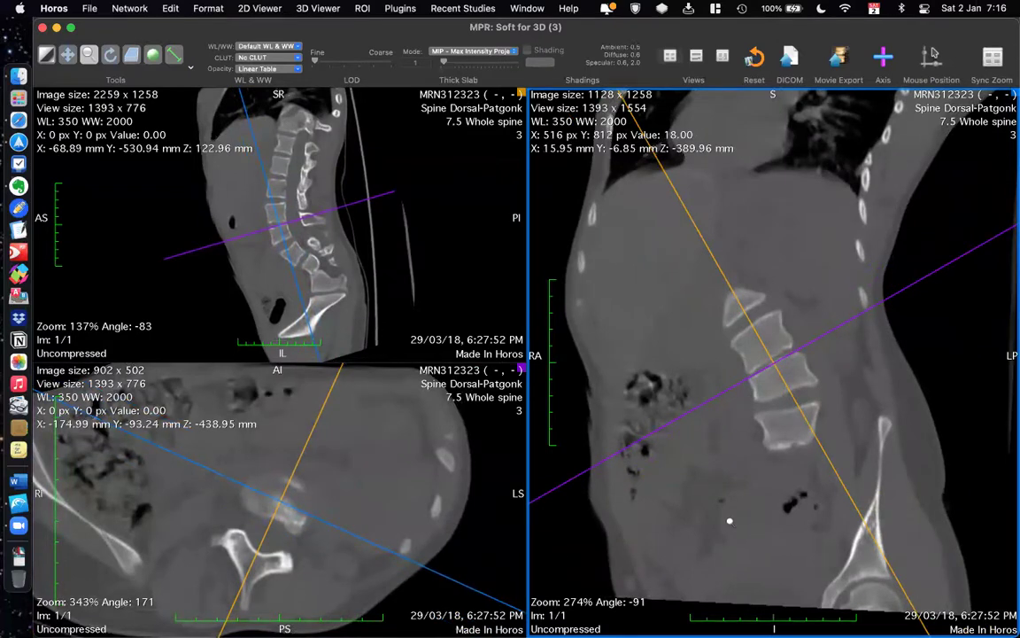
scroll(729, 521, "down", 2)
scroll(730, 521, "down", 2)
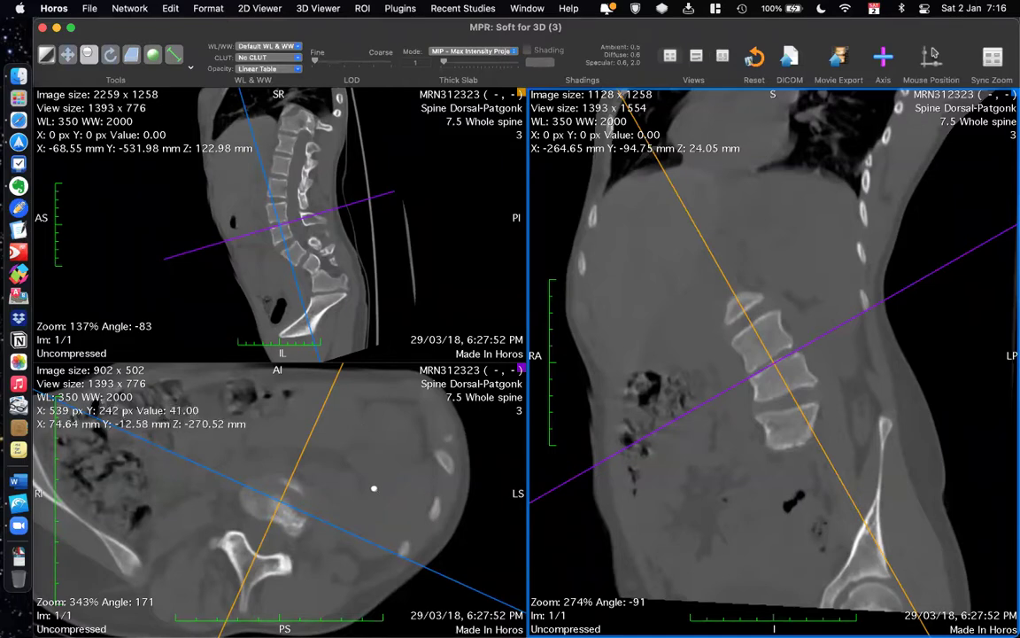
Step the axial view down through the vertebra to the slice that cuts fully through the left pedicle.
left_click(374, 488)
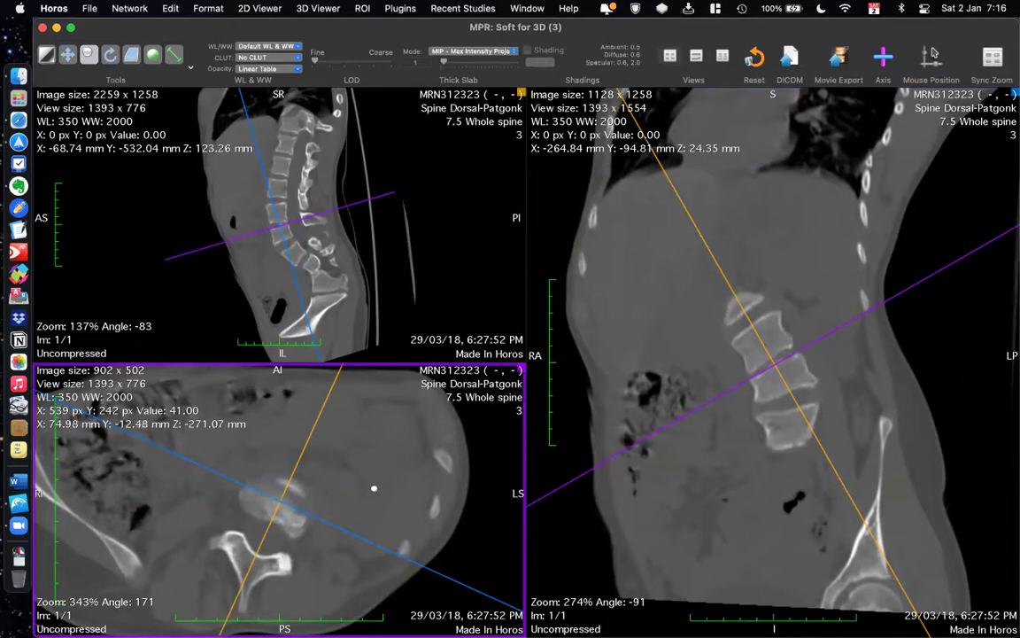
scroll(374, 488, "down", 2)
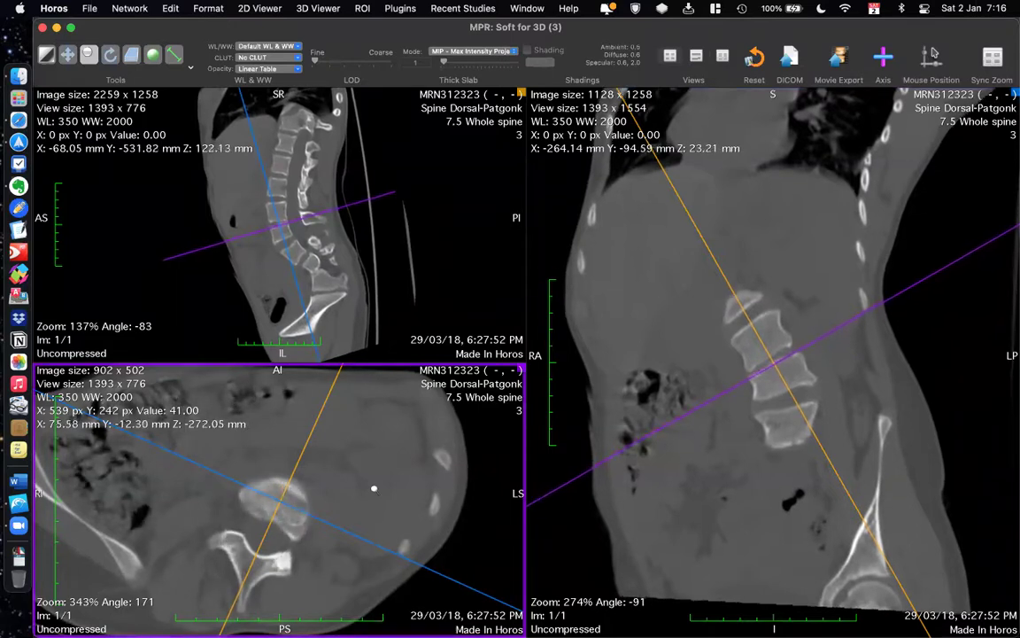
scroll(373, 488, "down", 1)
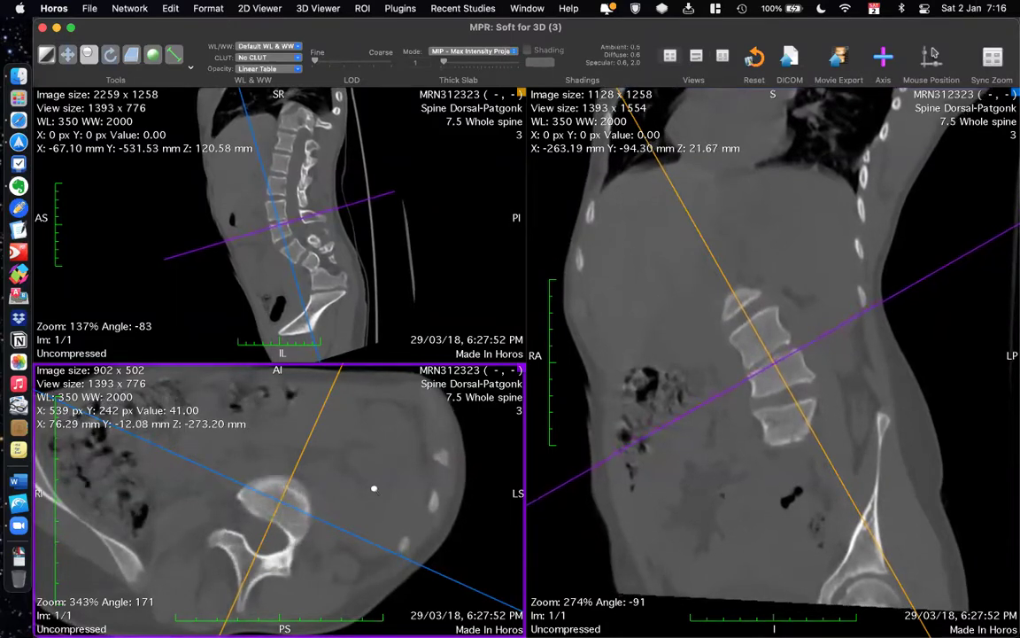
scroll(373, 488, "down", 1)
scroll(373, 488, "down", 2)
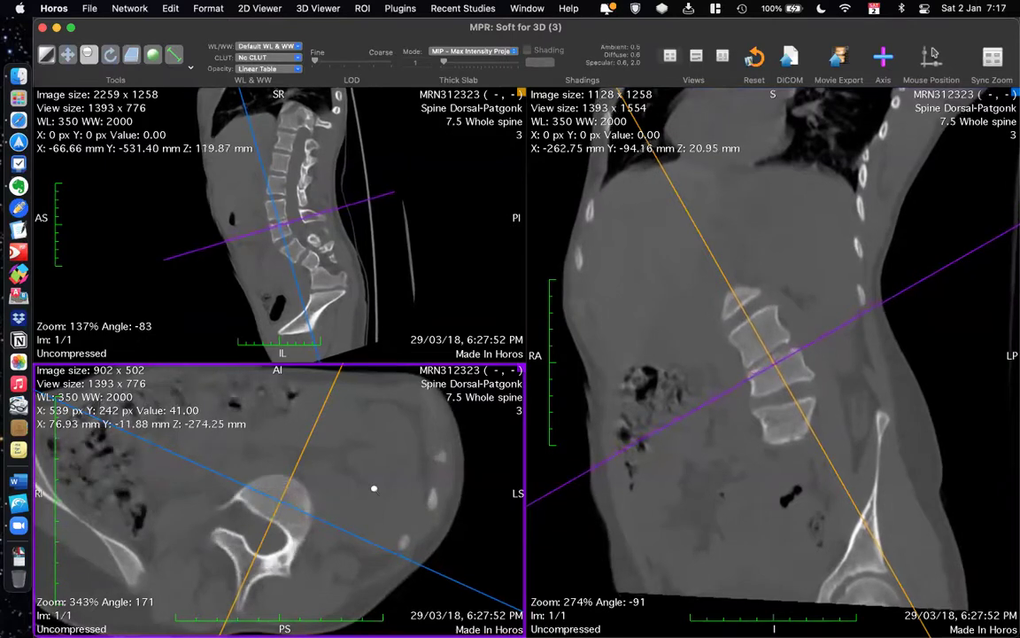
scroll(373, 488, "down", 1)
scroll(373, 488, "down", 1)
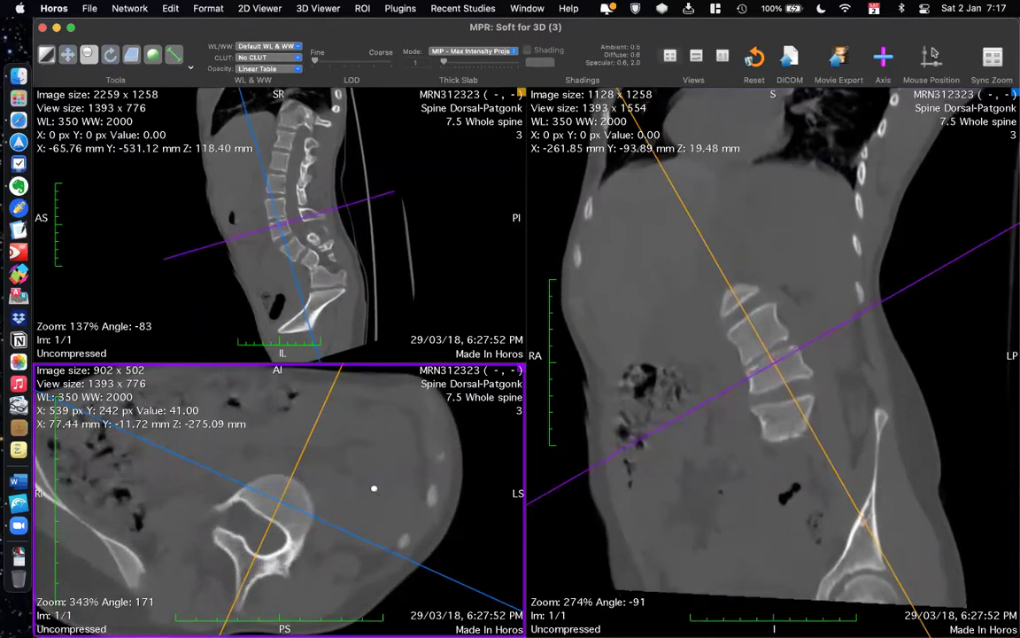
scroll(374, 487, "down", 1)
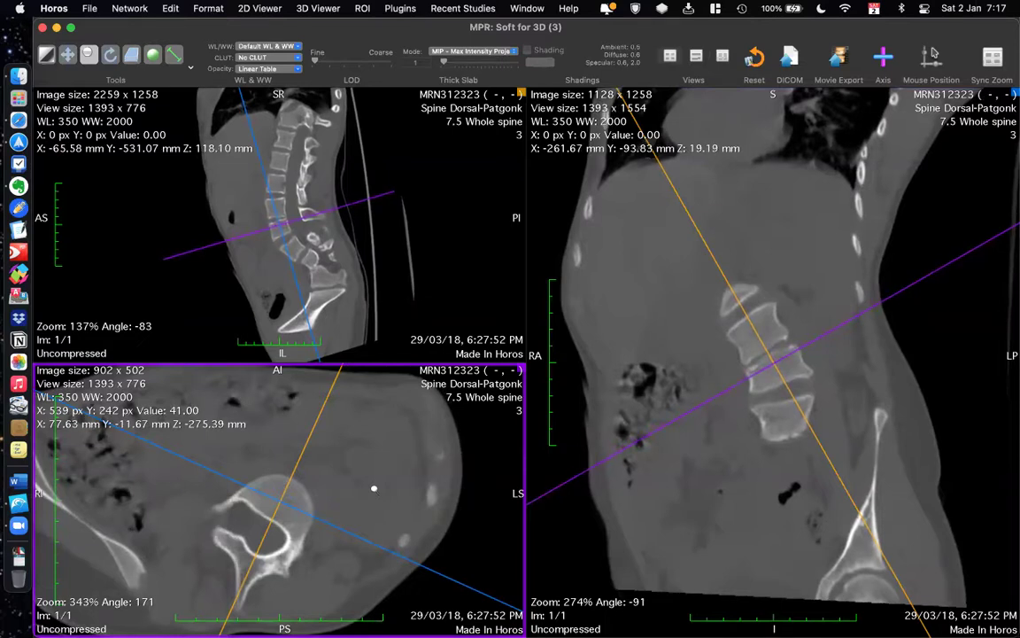
scroll(373, 488, "down", 1)
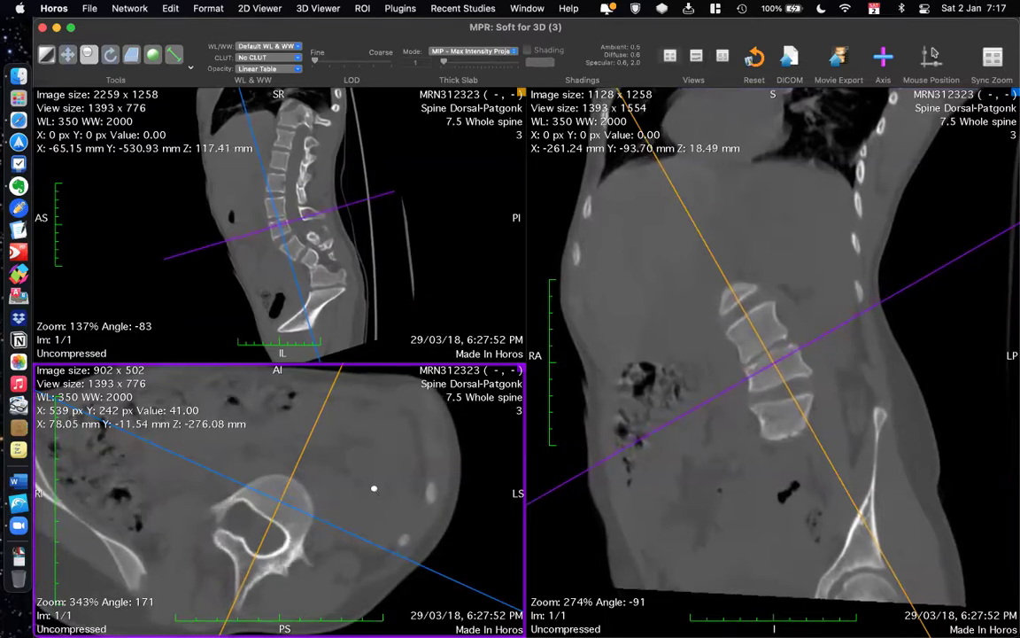
scroll(374, 488, "down", 1)
scroll(374, 488, "down", 1)
scroll(374, 488, "up", 2)
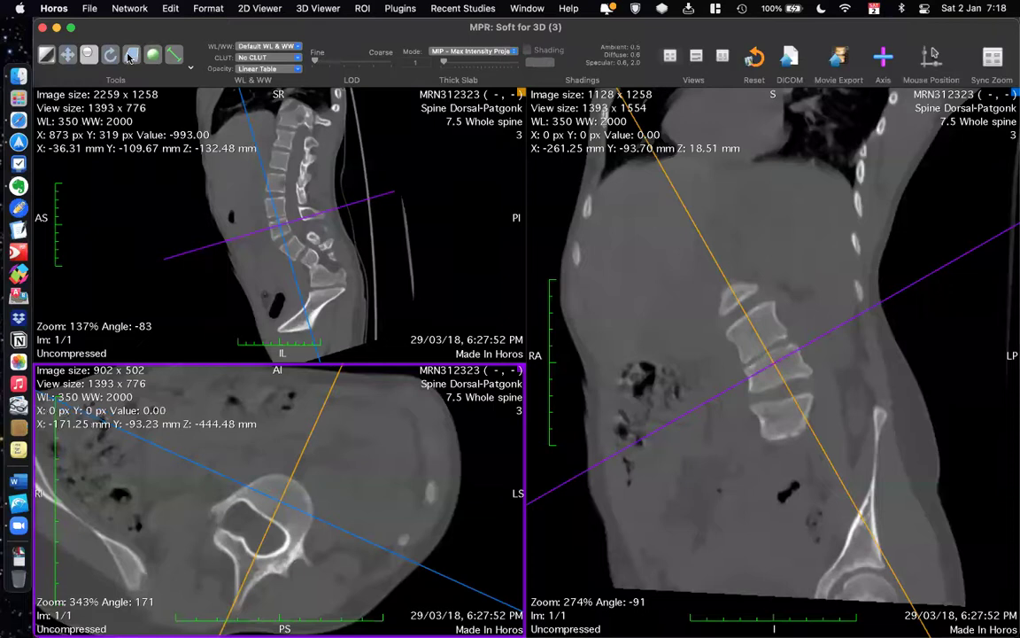
Measure the left pedicle's width and the length through it from the posterior cortex to the front of the vertebral body.
left_click(174, 56)
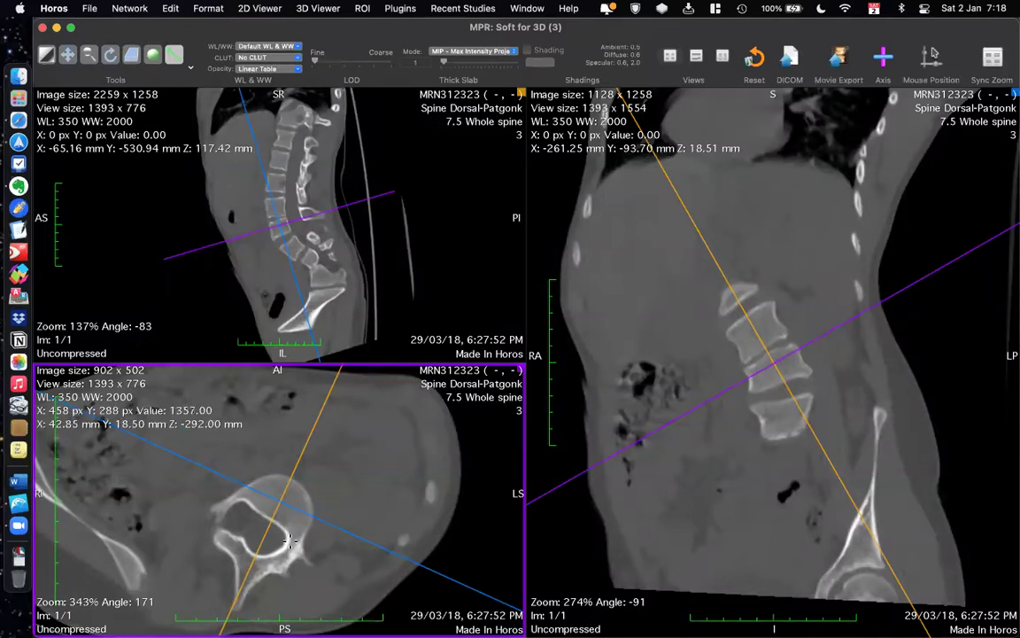
left_click_drag(307, 553, 306, 553)
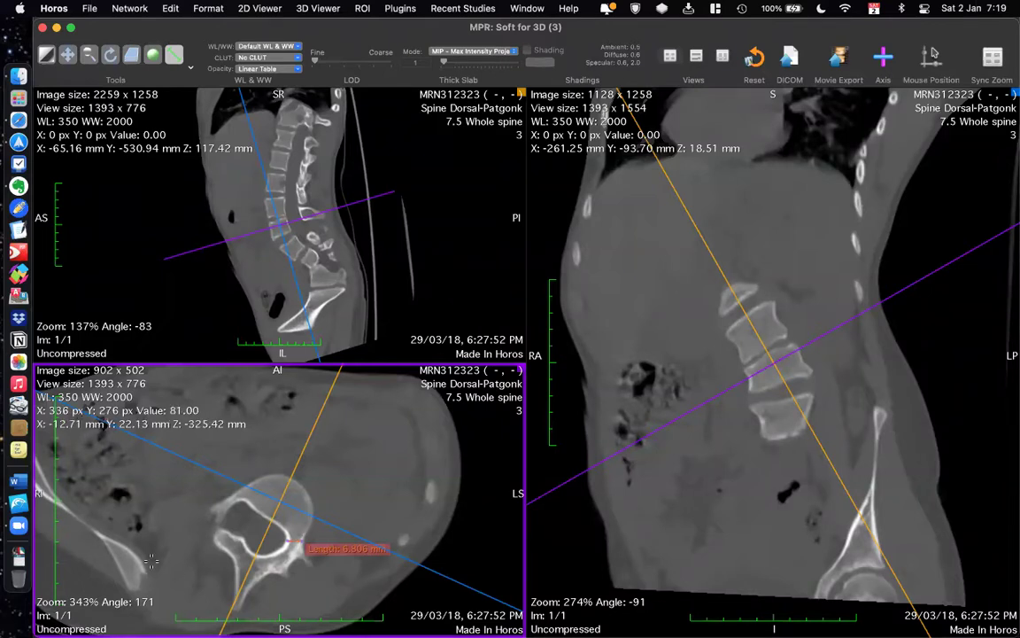
left_click_drag(291, 556, 298, 504)
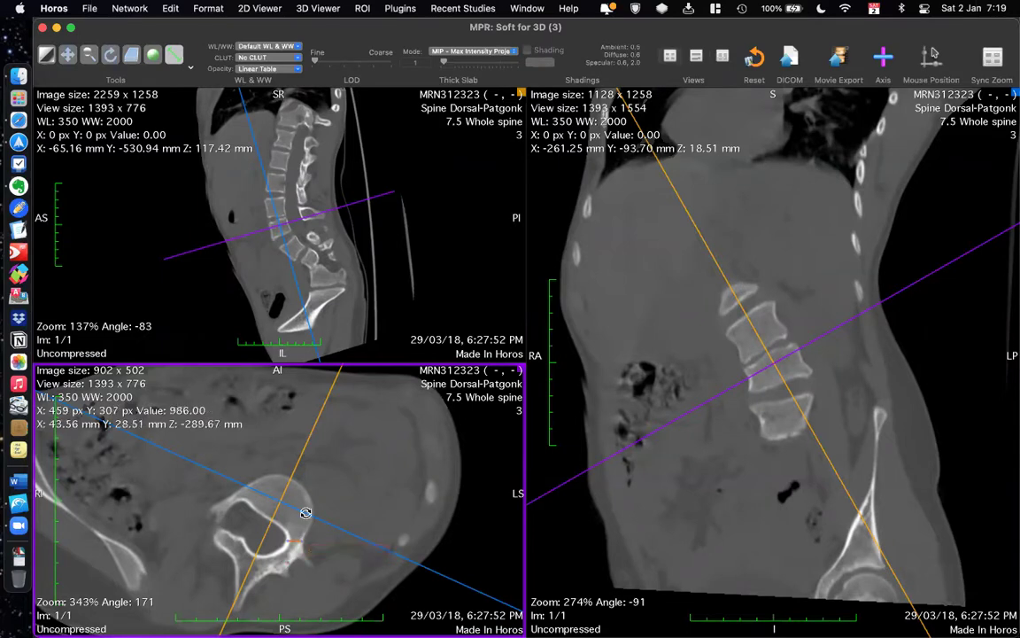
mouse_move(272, 442)
left_mouse_down()
mouse_move(290, 560)
mouse_move(302, 498)
left_mouse_up()
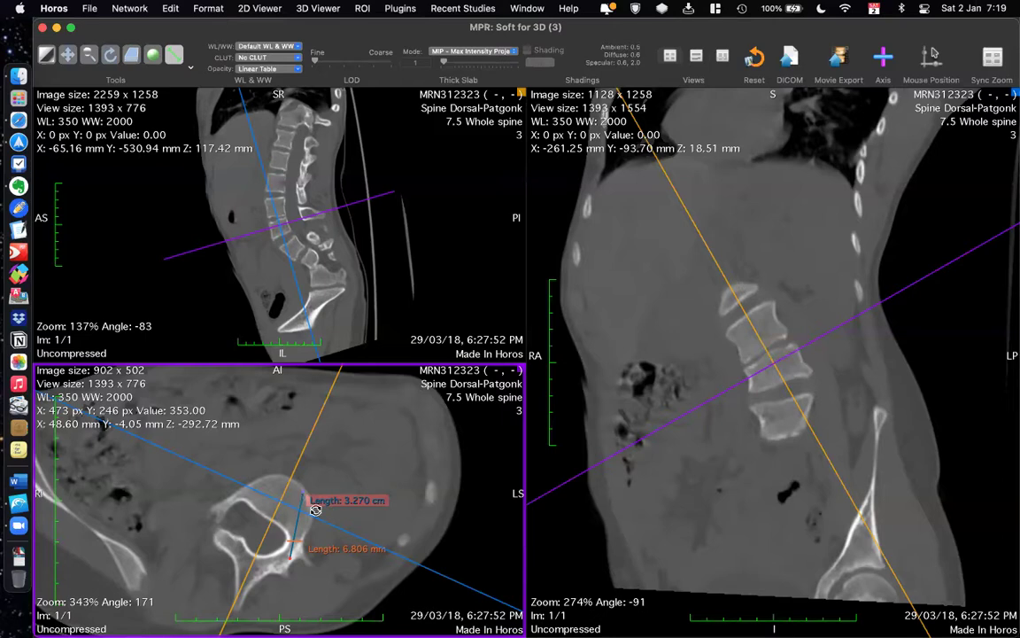
mouse_move(299, 491)
left_mouse_down()
mouse_move(309, 508)
mouse_move(302, 492)
left_mouse_up()
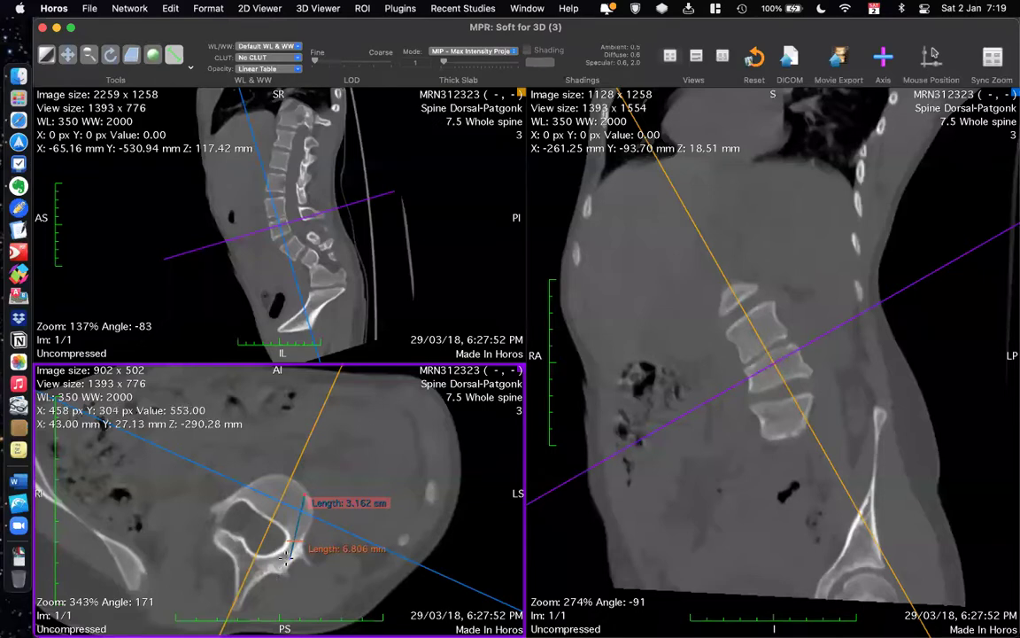
left_click_drag(289, 556, 288, 558)
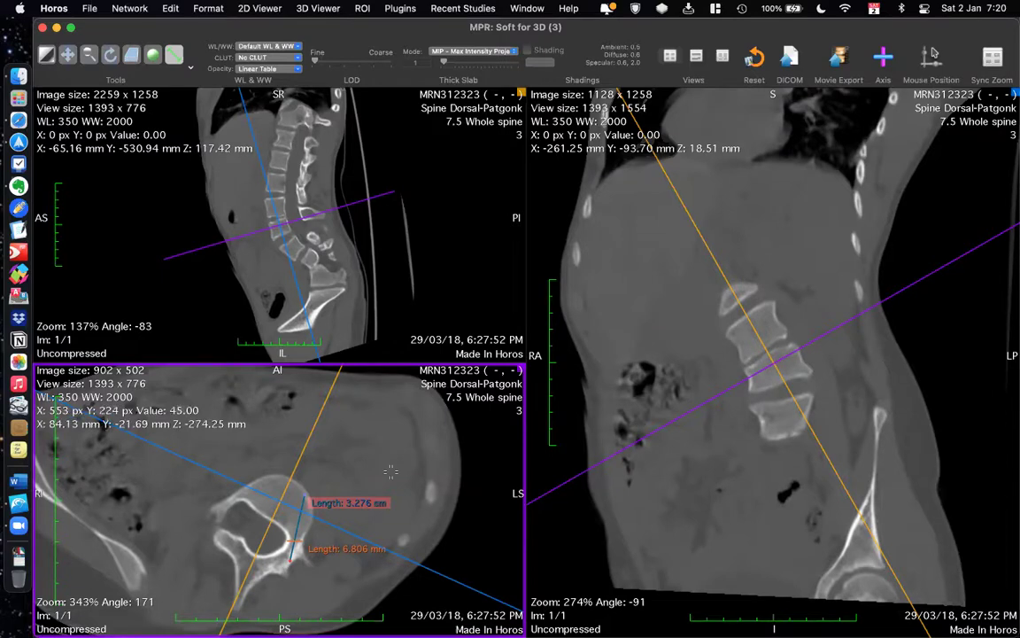
Step the sagittal view through its slices to the one that cuts through the left pedicle of the chosen vertebra.
left_click(351, 294)
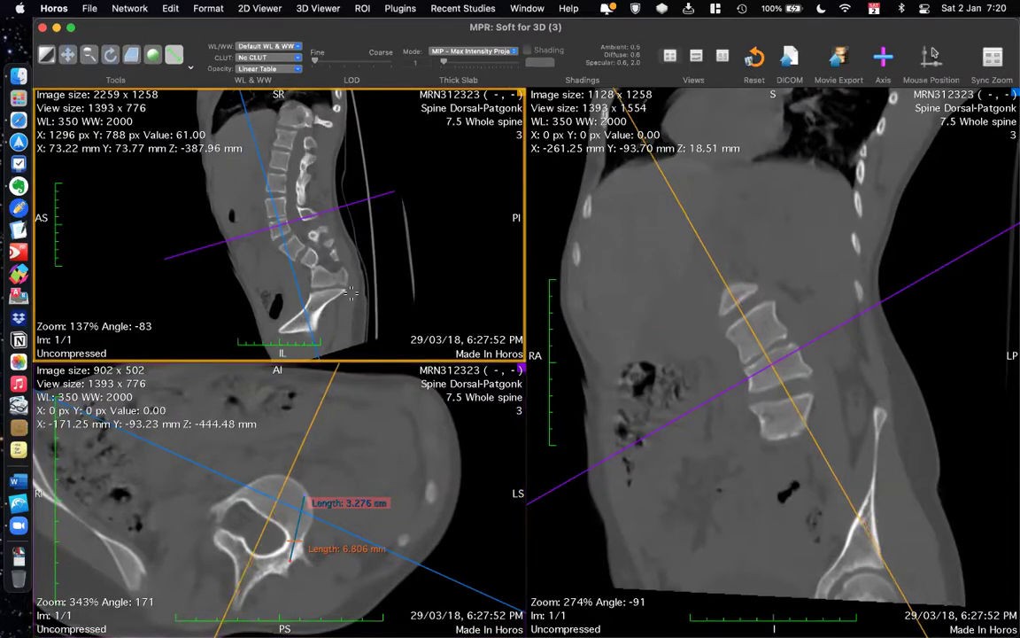
scroll(350, 295, "down", 5)
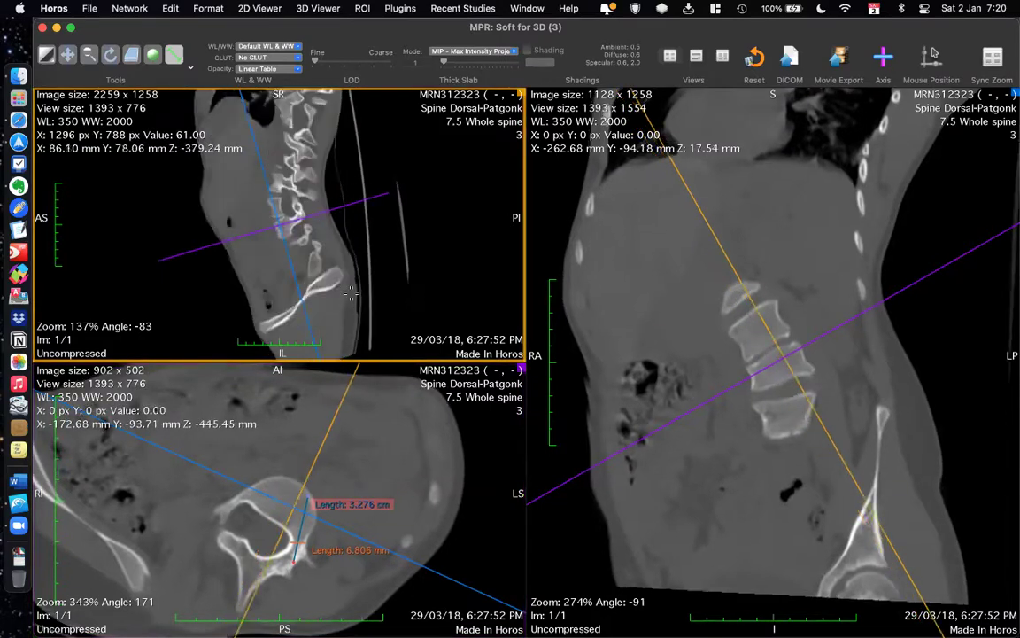
scroll(351, 295, "down", 3)
scroll(350, 295, "up", 3)
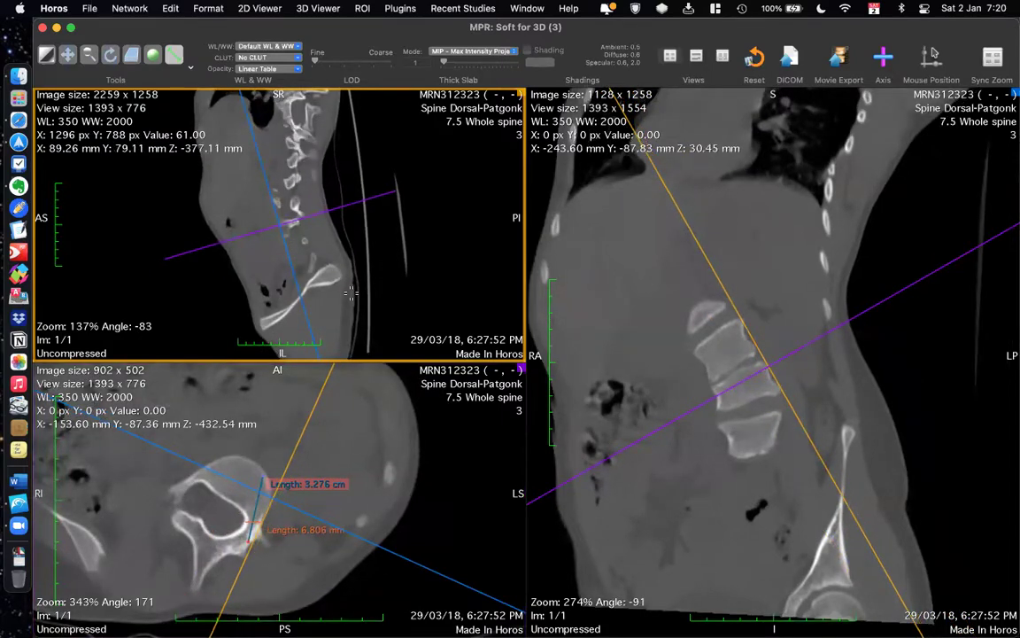
scroll(351, 295, "up", 1)
scroll(351, 295, "up", 1)
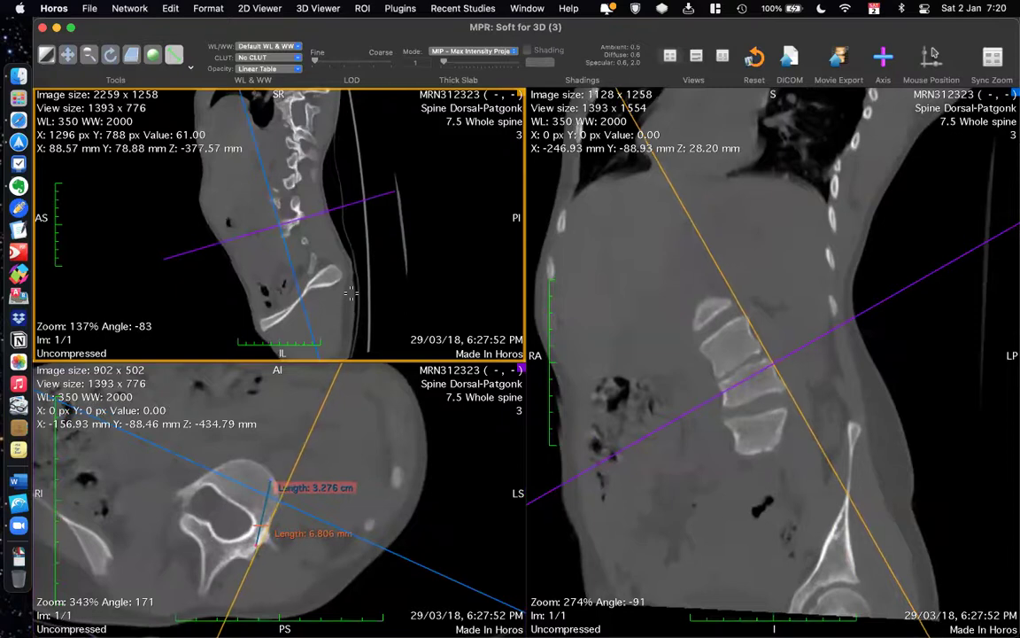
scroll(350, 295, "up", 6)
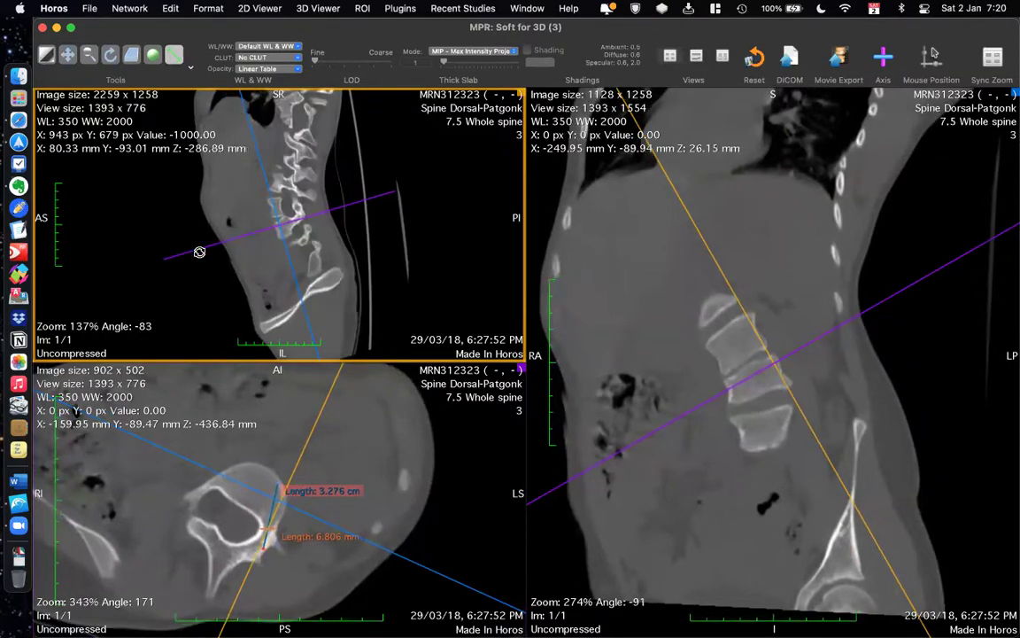
Rotate the axes in the sagittal and axial views so that they run along the left pedicle's trajectory.
left_click_drag(201, 255, 284, 227)
left_click_drag(294, 360, 271, 507)
left_click(291, 391)
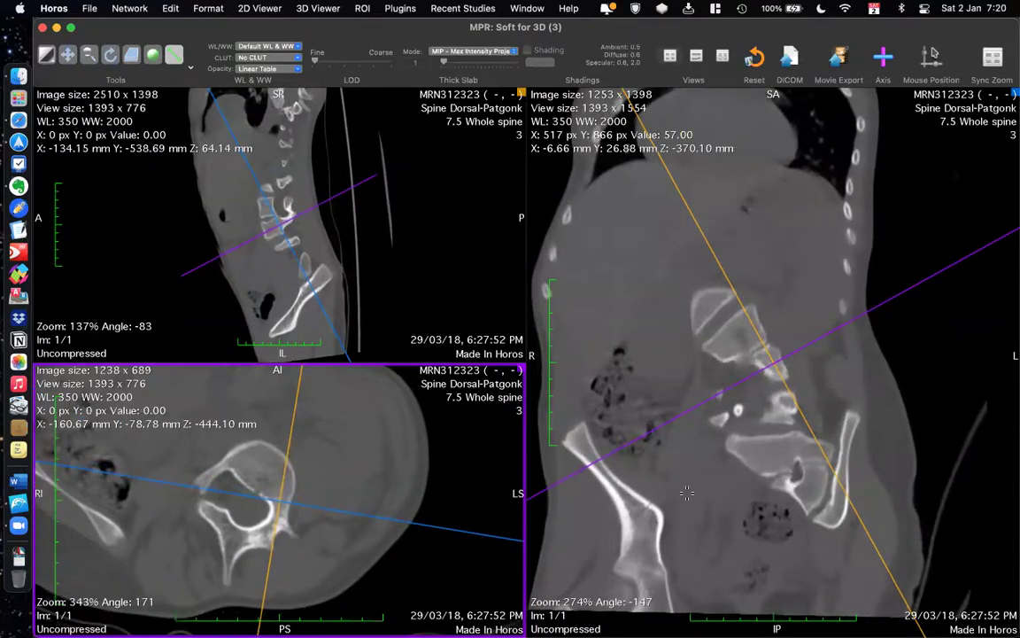
Step the coronal view through its slices to the one showing the left pedicle in cross-section.
scroll(687, 492, "down", 5)
scroll(686, 492, "down", 5)
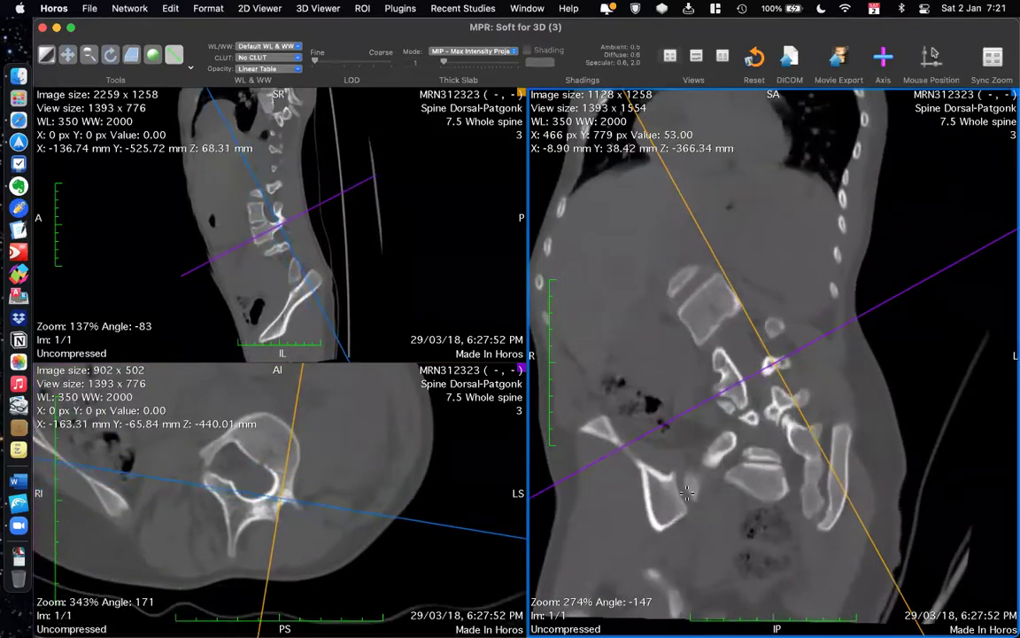
scroll(687, 493, "down", 4)
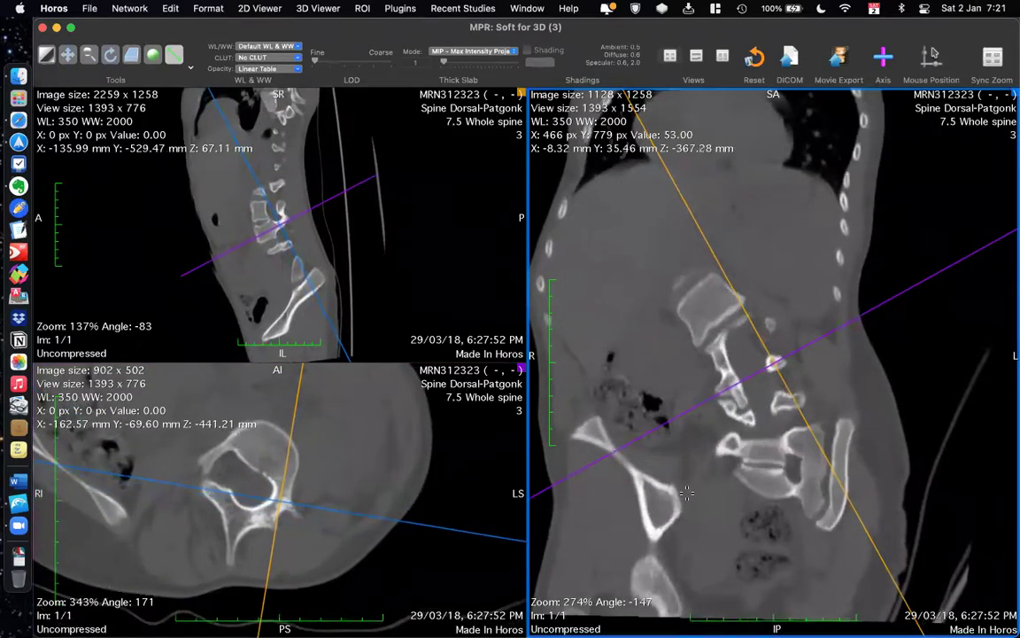
scroll(686, 493, "down", 1)
scroll(686, 493, "down", 3)
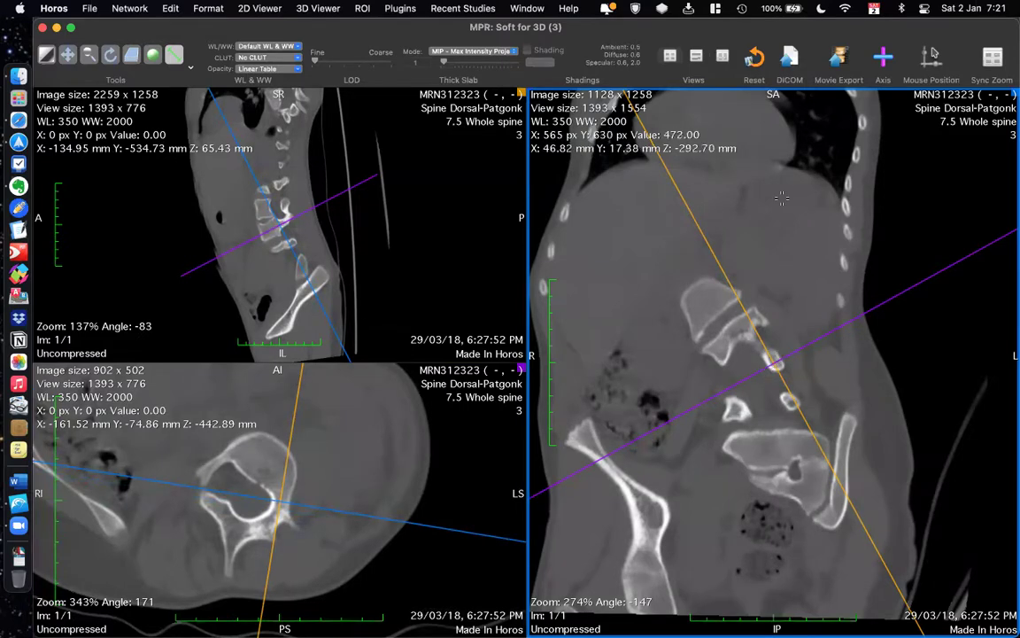
Hide the axes in the coronal view and measure the left pedicle's width across its cross-section.
left_click(885, 58)
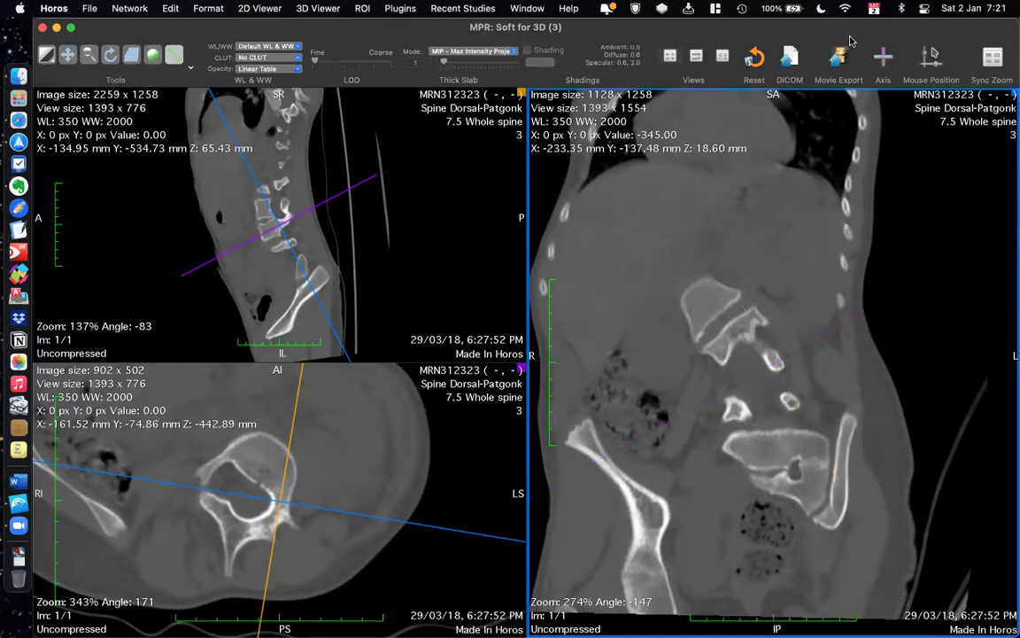
left_click(884, 58)
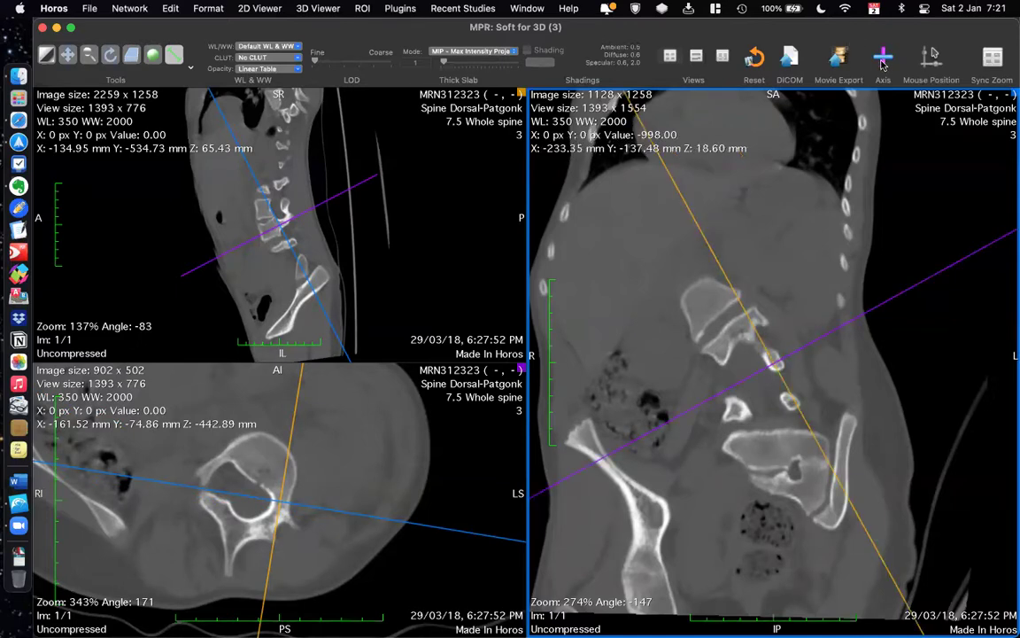
left_click(885, 62)
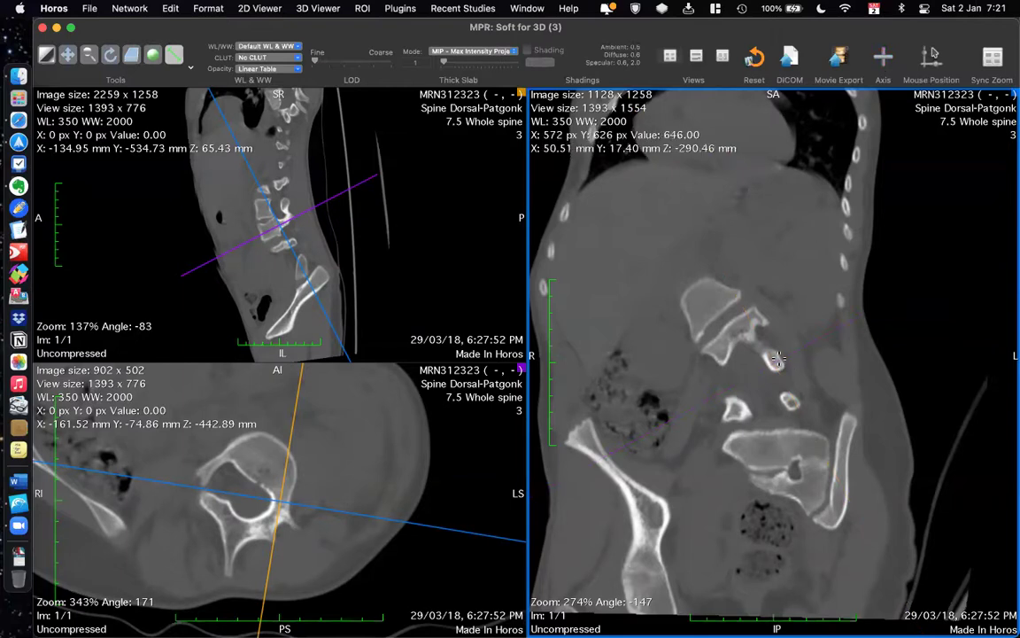
left_click_drag(768, 365, 779, 368)
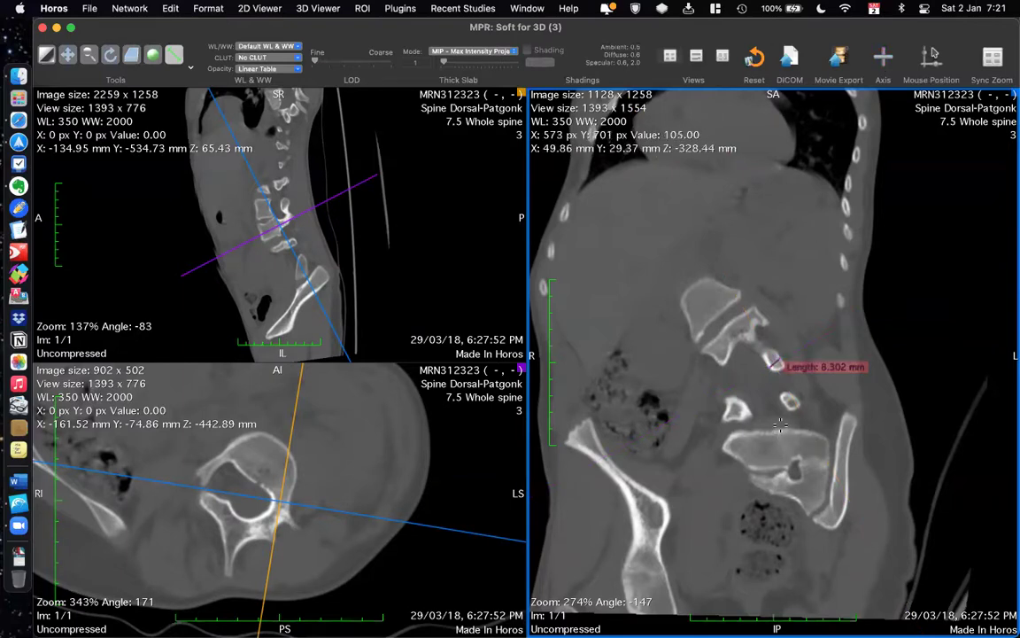
Measure the left pedicle's height on the same cross-section and delete that second measurement.
key("Delete")
left_click_drag(776, 366, 770, 355)
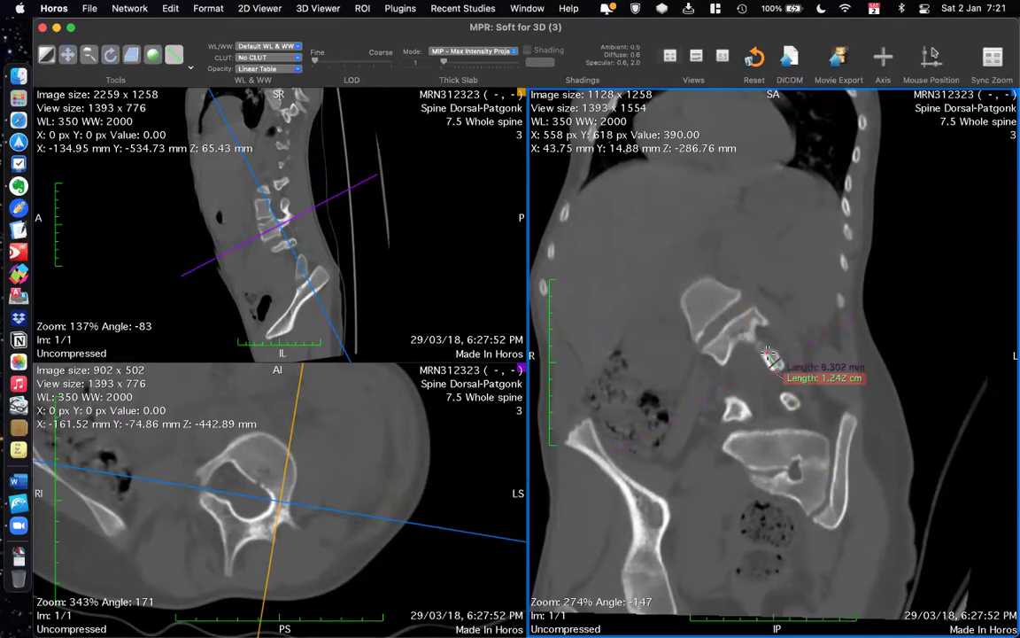
key("Delete")
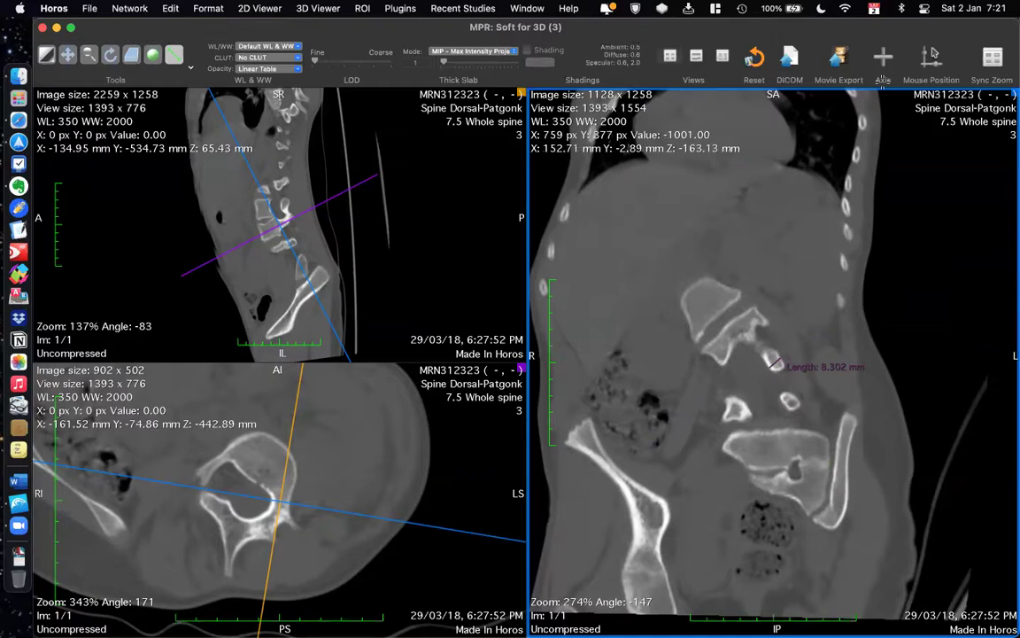
Show the coronal view's axes again and place a Point marker on the posterior cortex at the left pedicle's entry in the axial view.
left_click(884, 56)
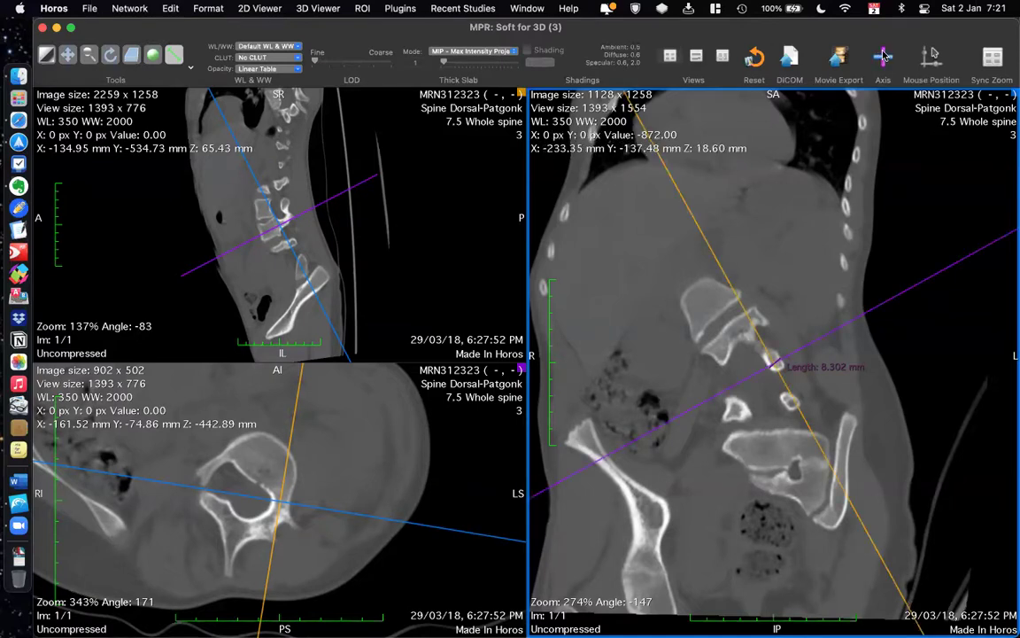
left_click(175, 57)
left_click(186, 68)
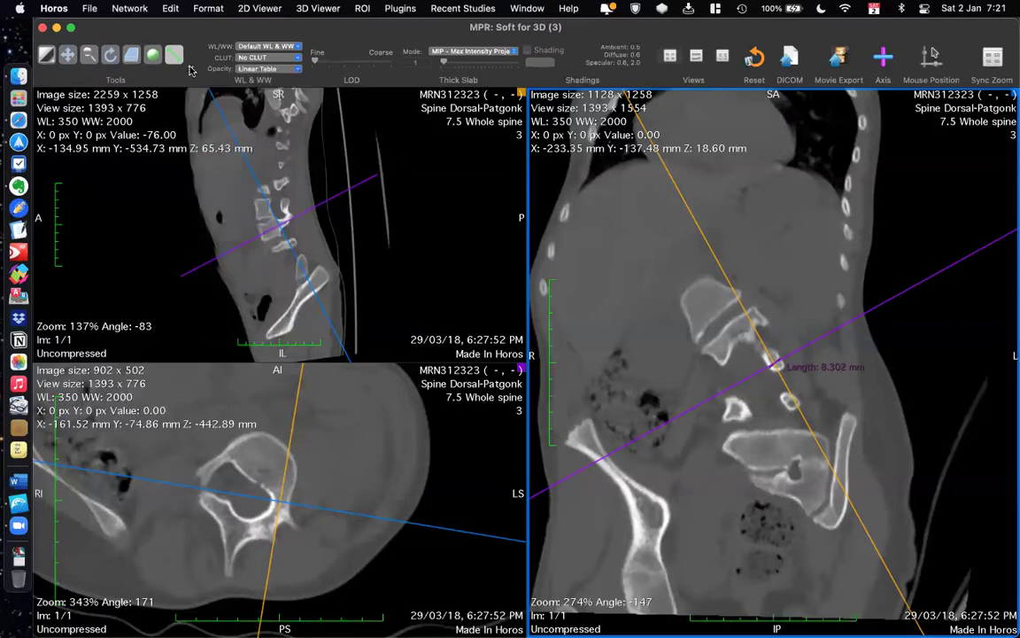
left_click(188, 70)
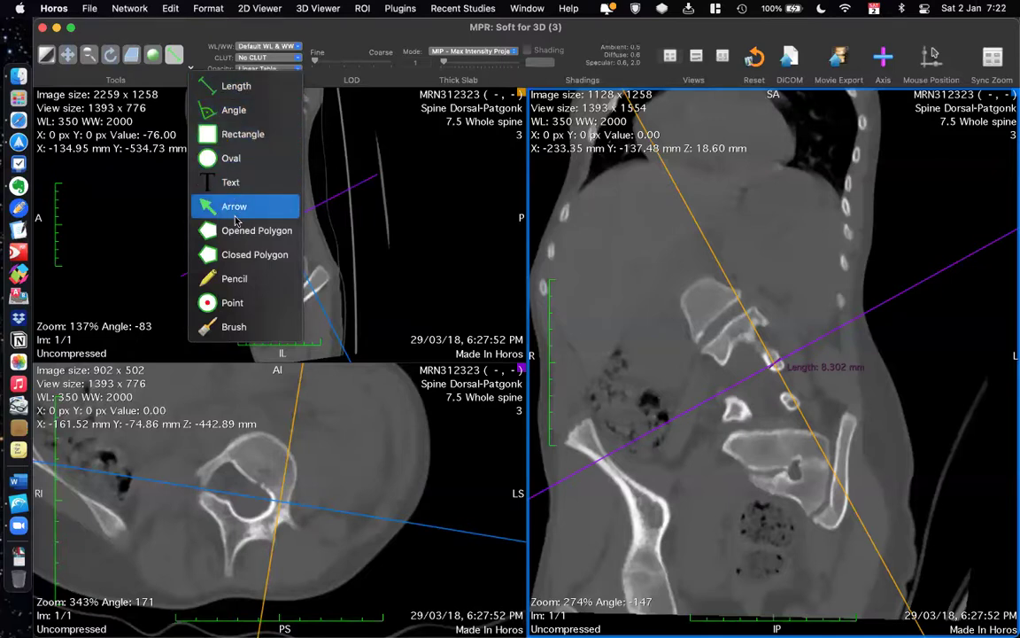
left_click(229, 309)
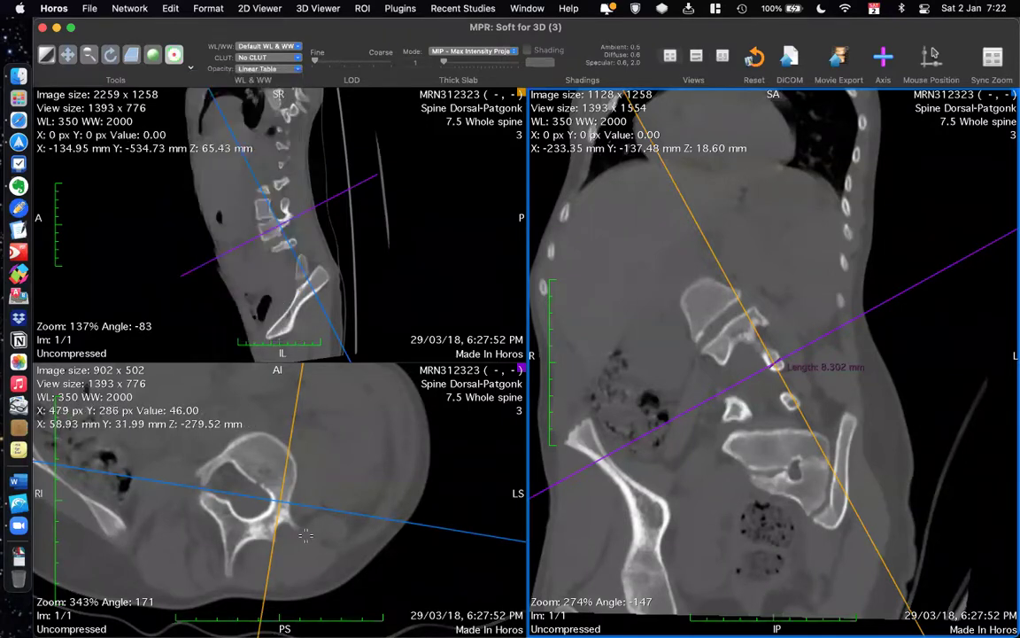
left_click(278, 542)
left_click_drag(278, 542, 273, 541)
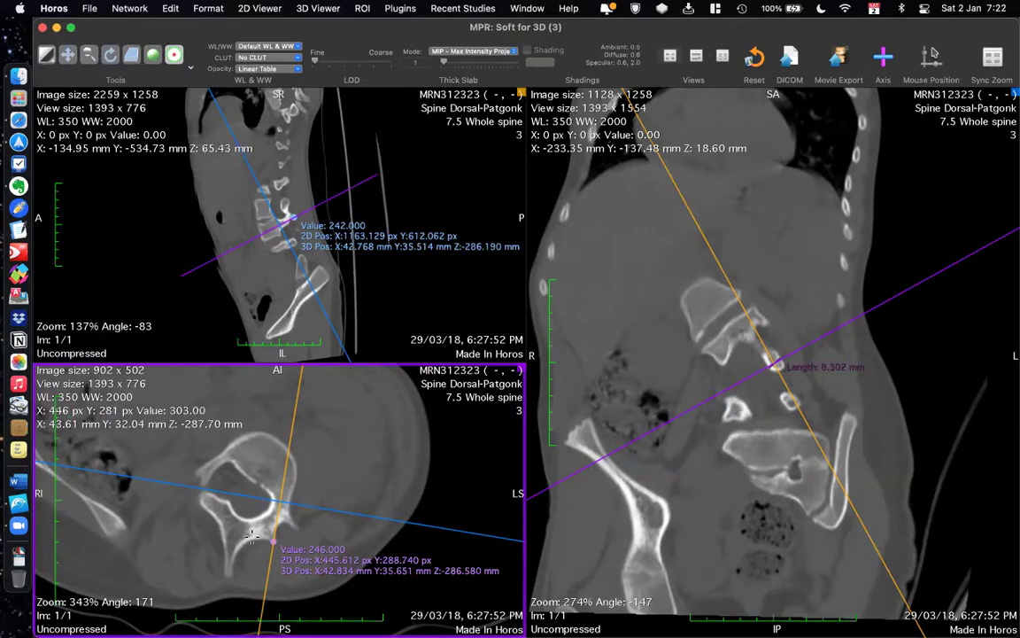
Hide the axial view's axes and try an Angle measurement with its vertex in the vertebral body and one arm back through the left pedicle.
left_click(194, 68)
left_click(226, 104)
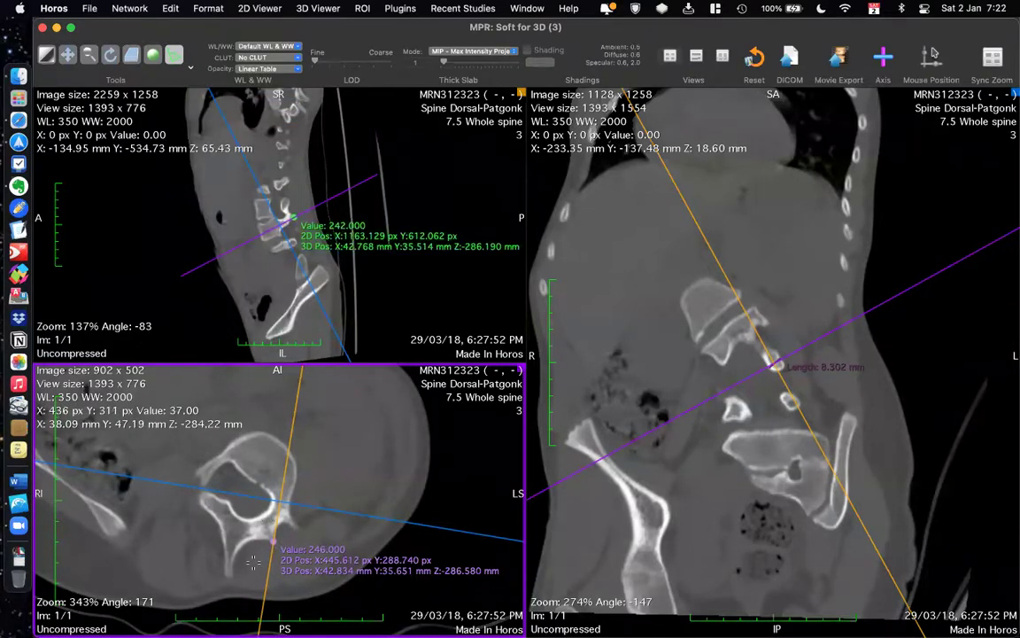
left_click(883, 55)
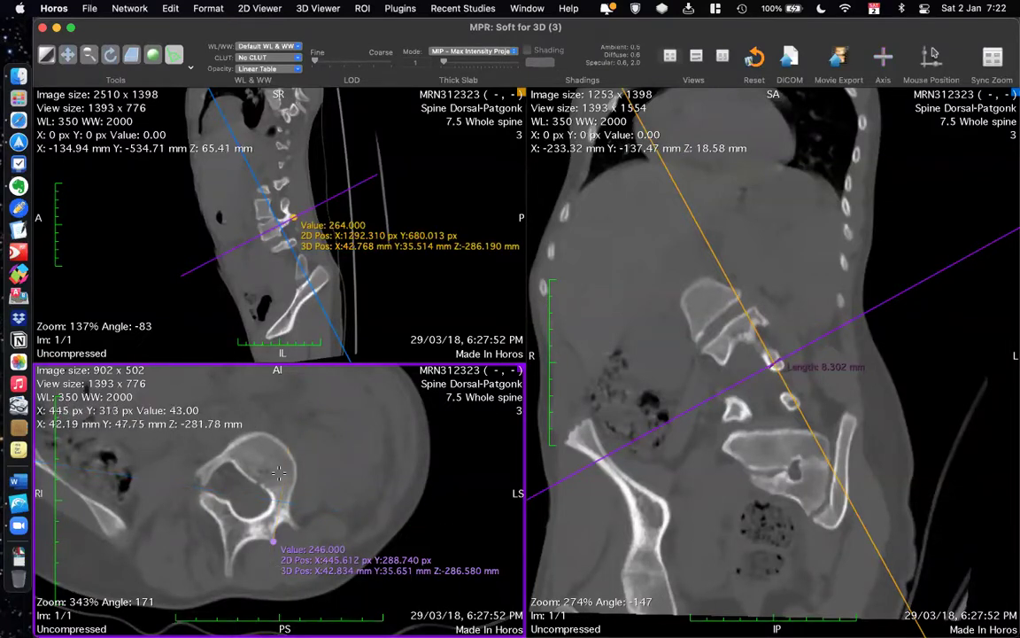
left_click_drag(280, 454, 273, 567)
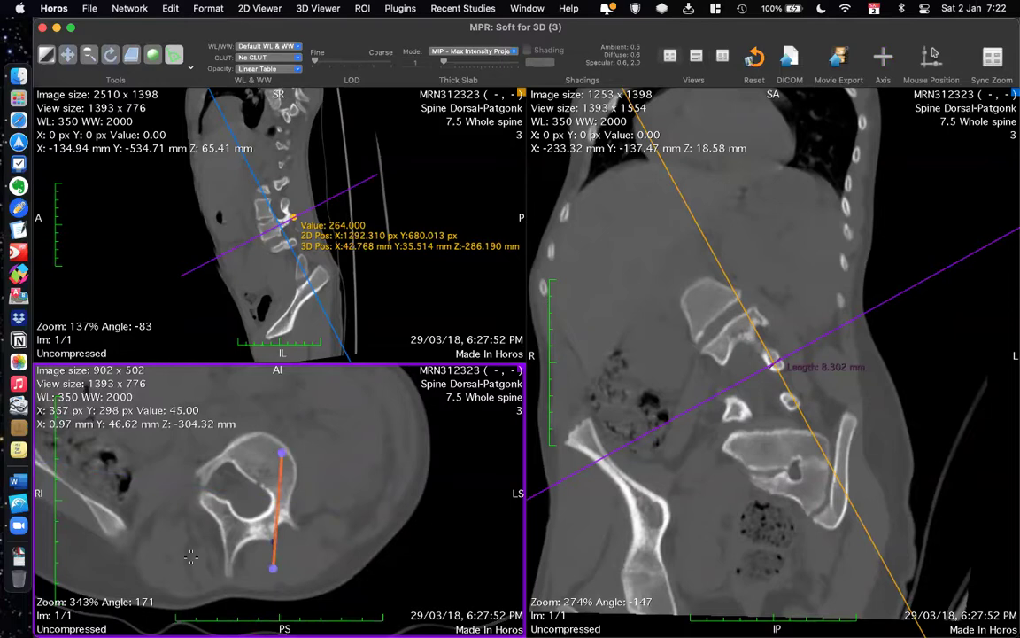
left_click(191, 557)
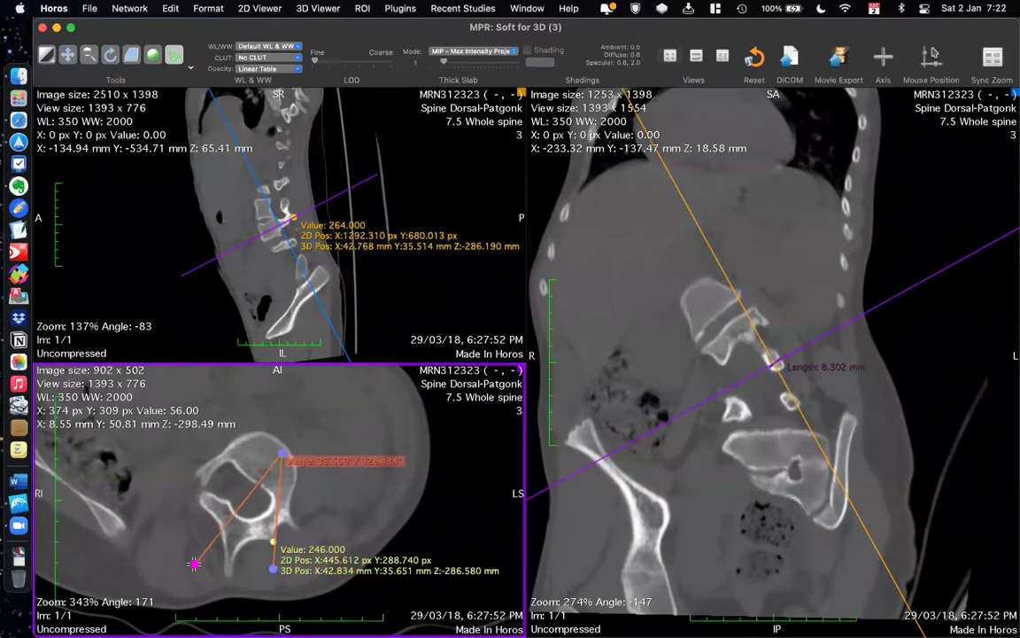
left_click(194, 563)
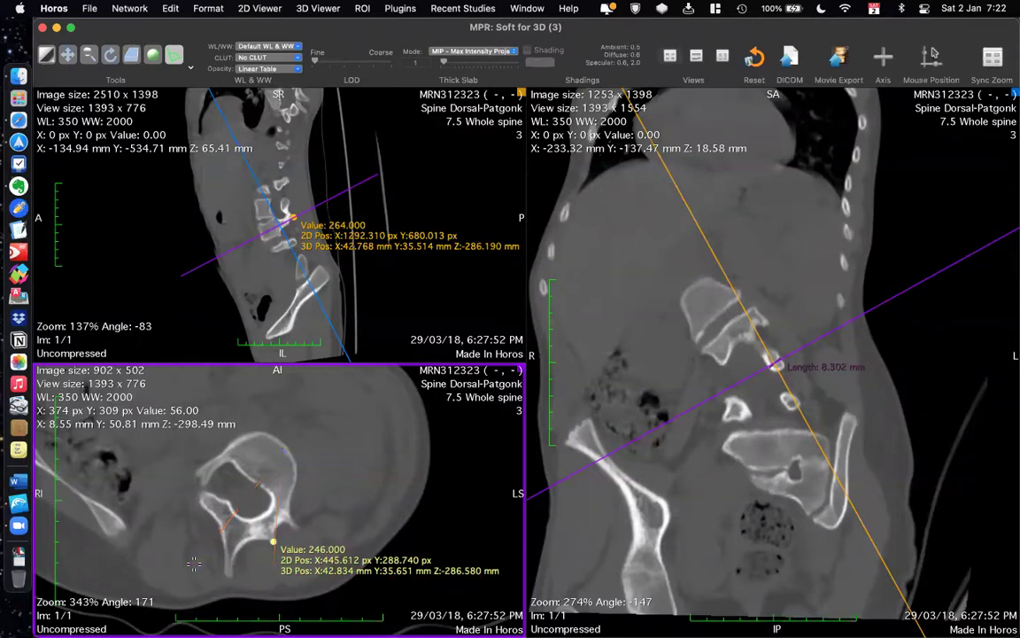
Place a text annotation in the axial view beside the left side of the vertebra.
left_click(188, 69)
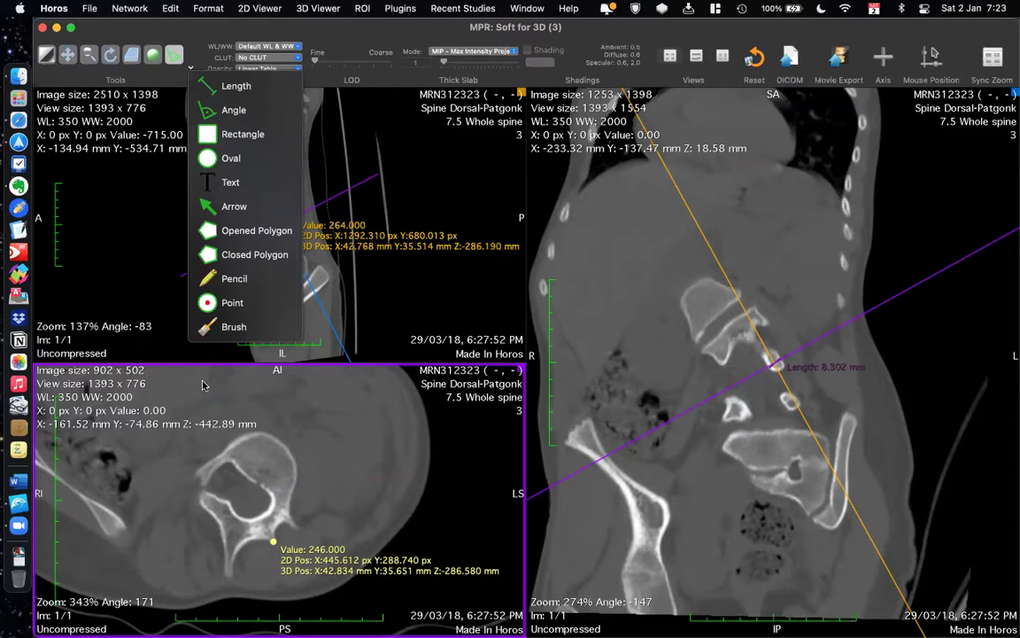
left_click(227, 181)
left_click(342, 520)
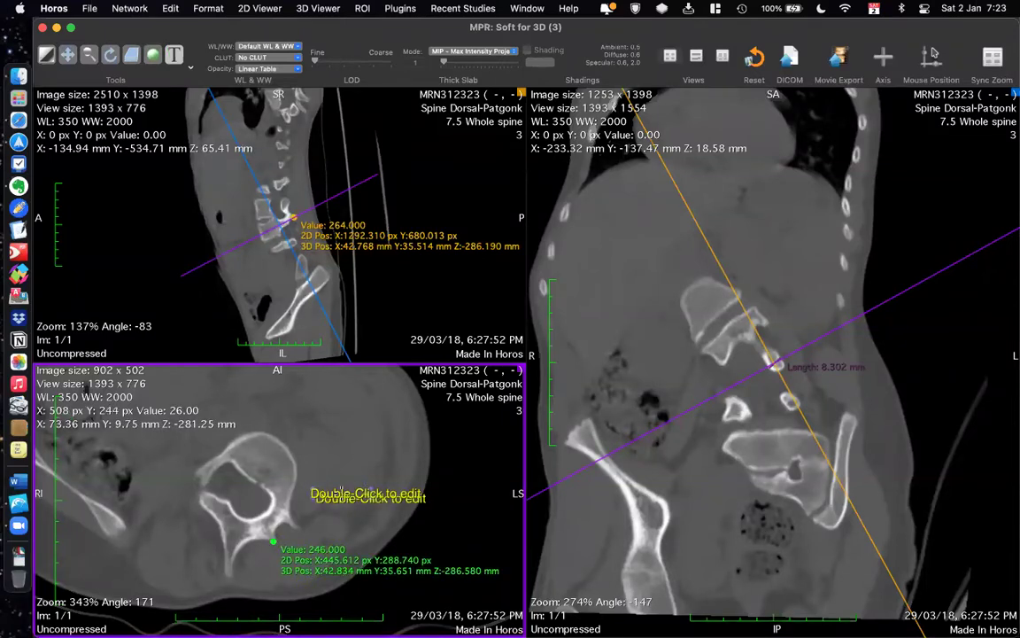
double_click(337, 493)
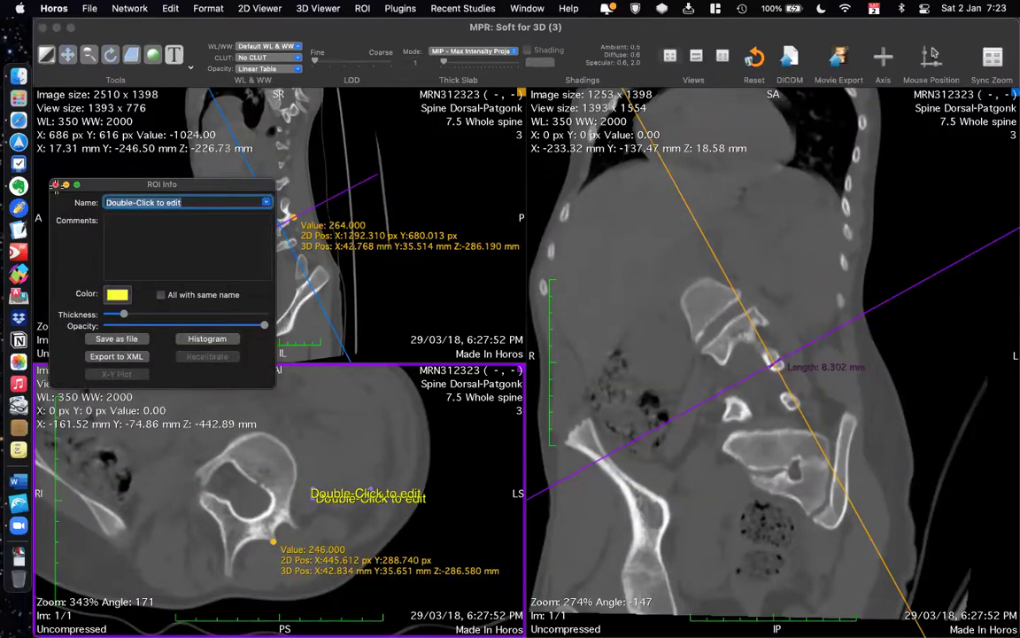
key("Escape")
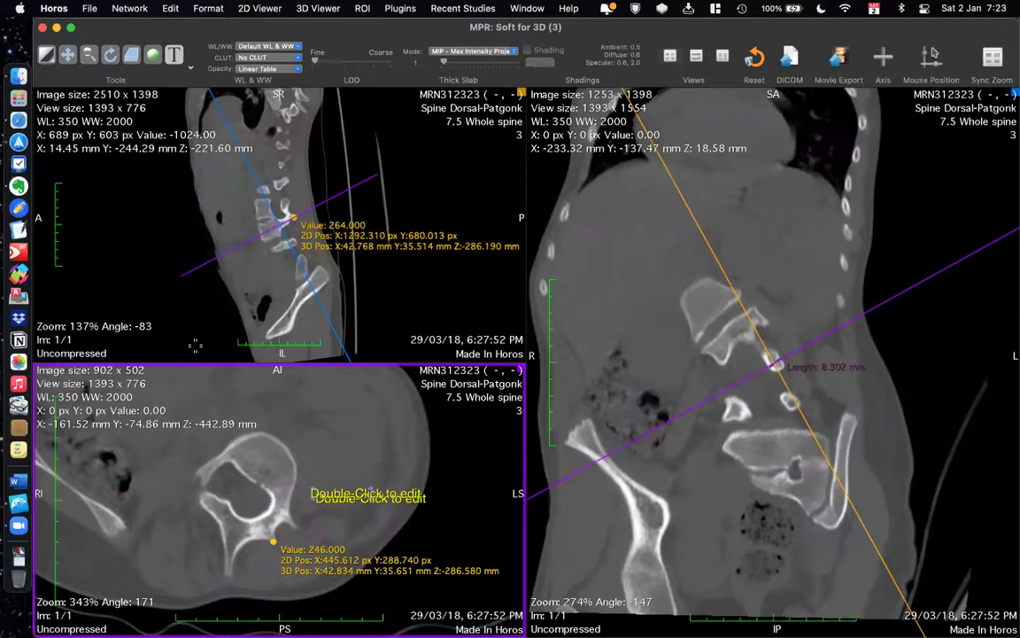
Set the annotation's text to "Left L4 pedicle" and close its ROI information.
double_click(343, 496)
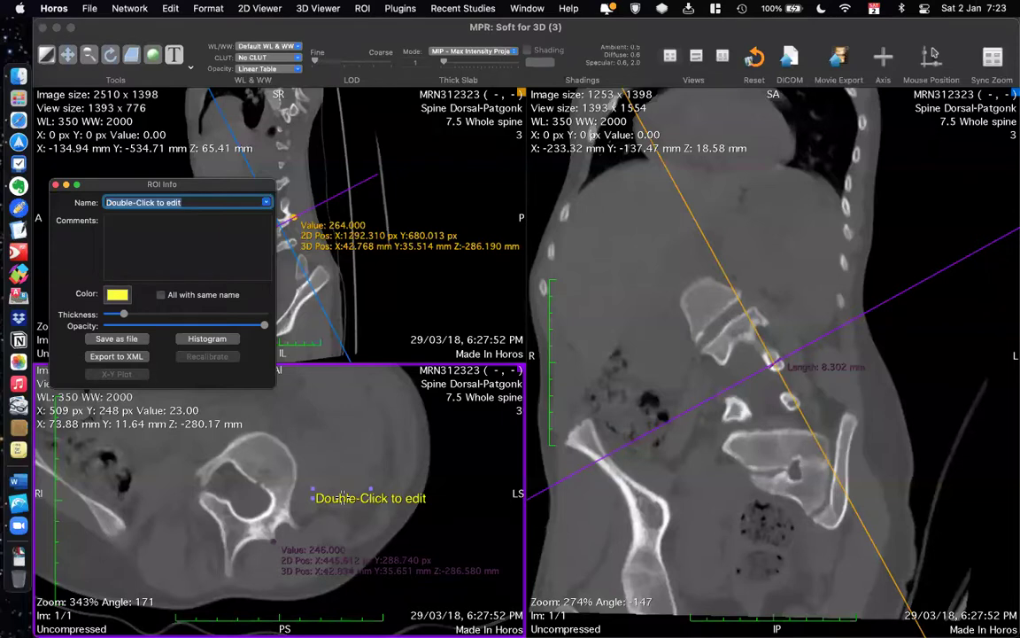
type("Left L")
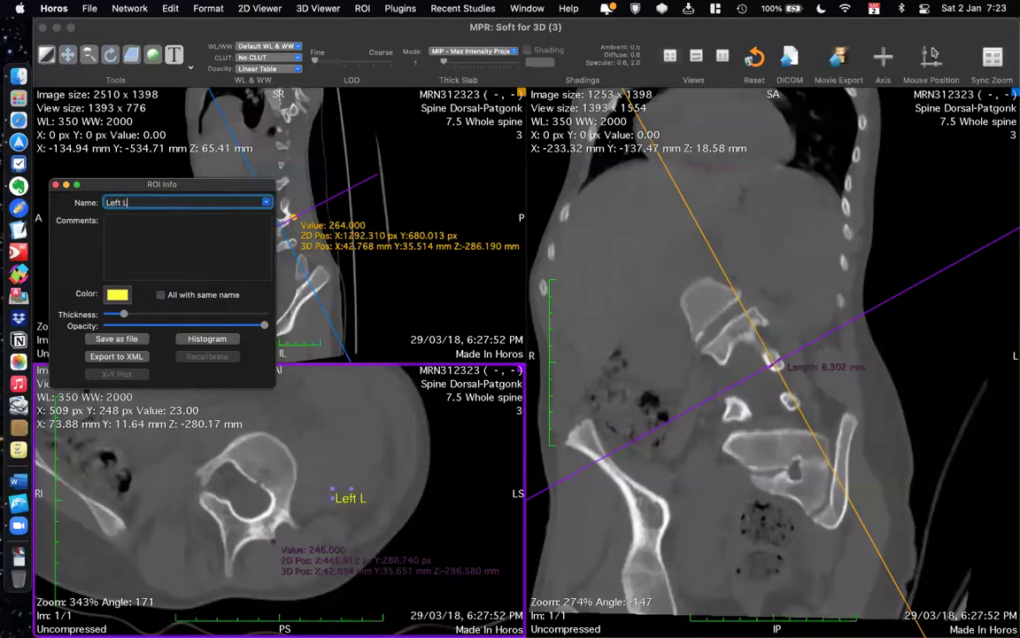
type("4 ped")
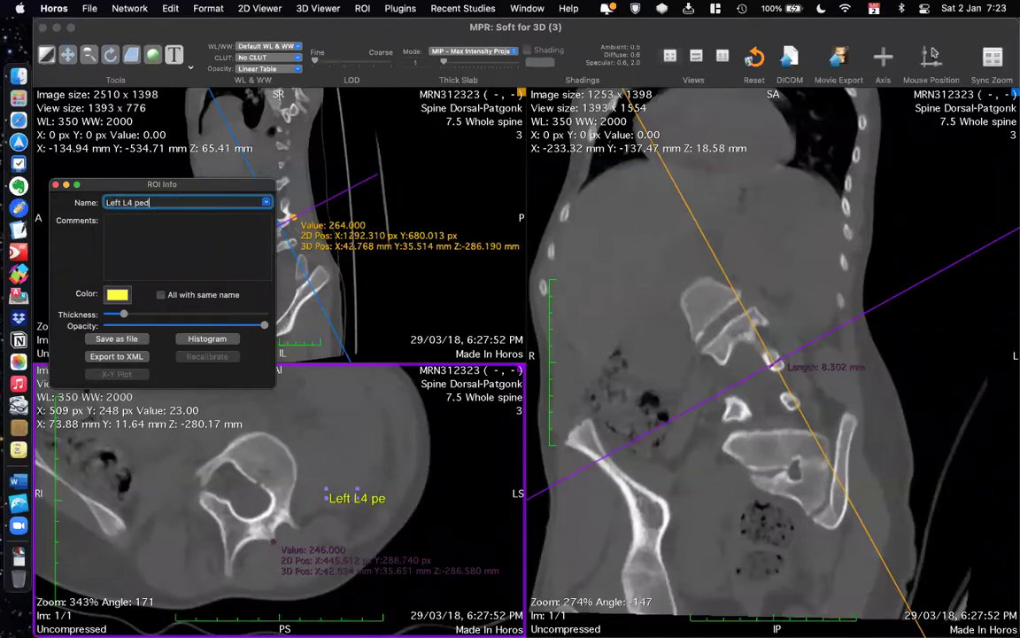
type("icel")
key("BackSpace")
key("BackSpace")
type("le")
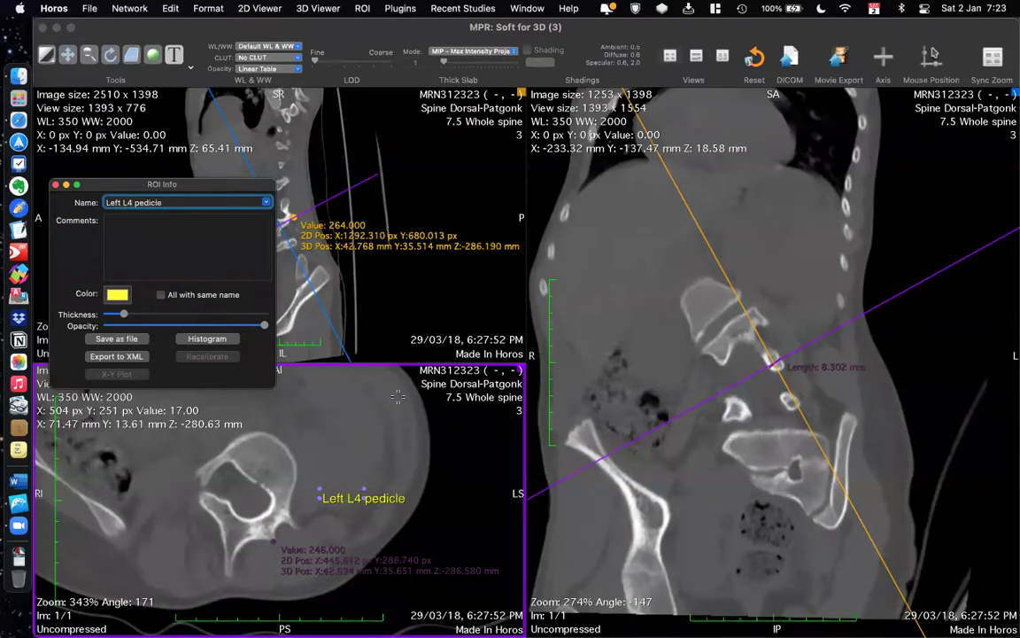
left_click(398, 396)
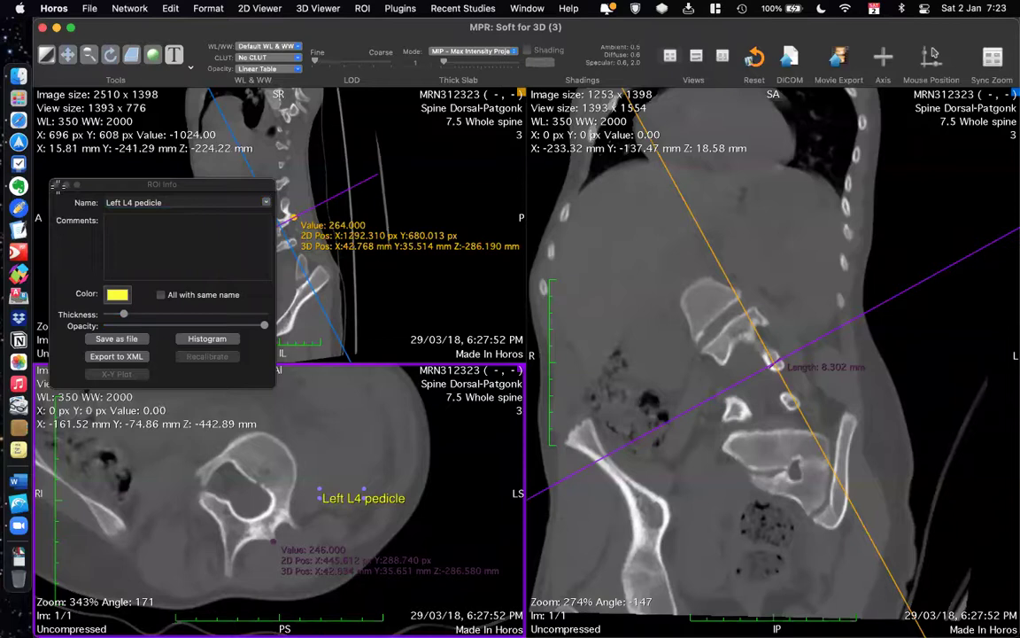
left_click(57, 185)
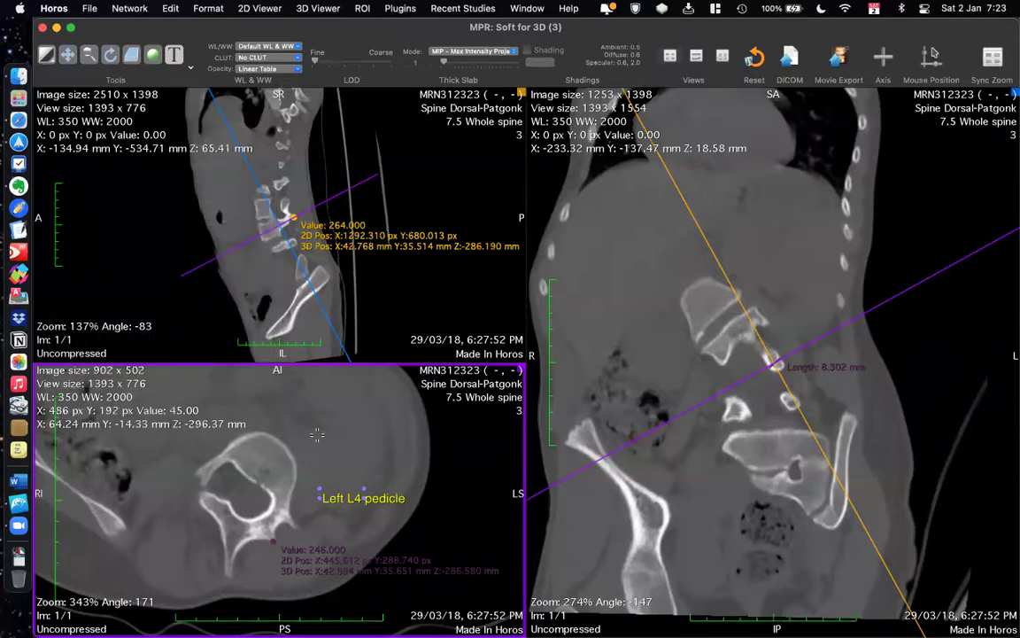
Measure the left pedicle's width in the axial view with the Length tool.
left_click(190, 69)
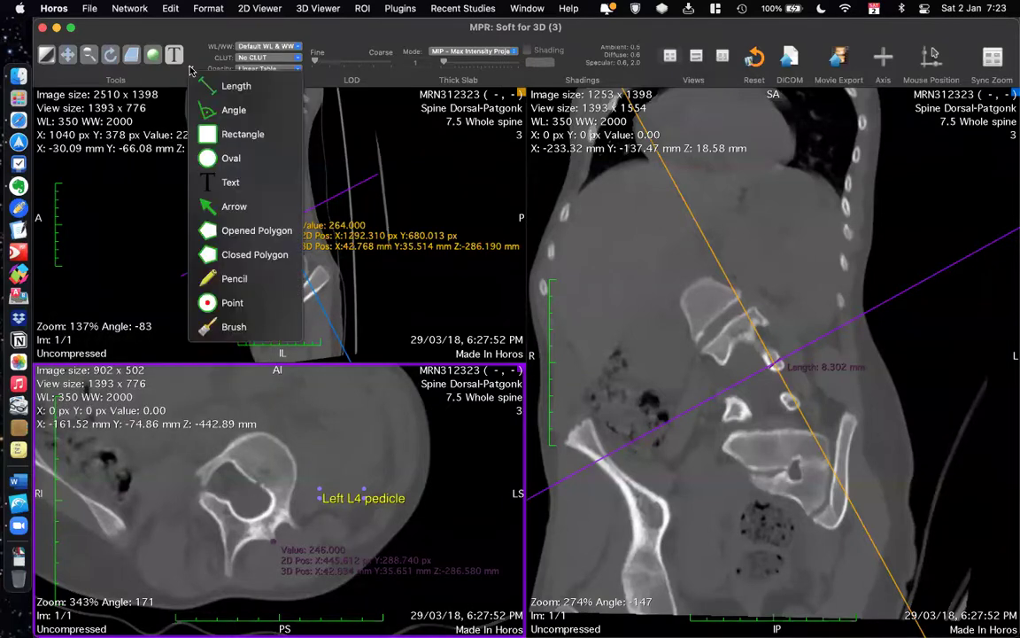
left_click(232, 85)
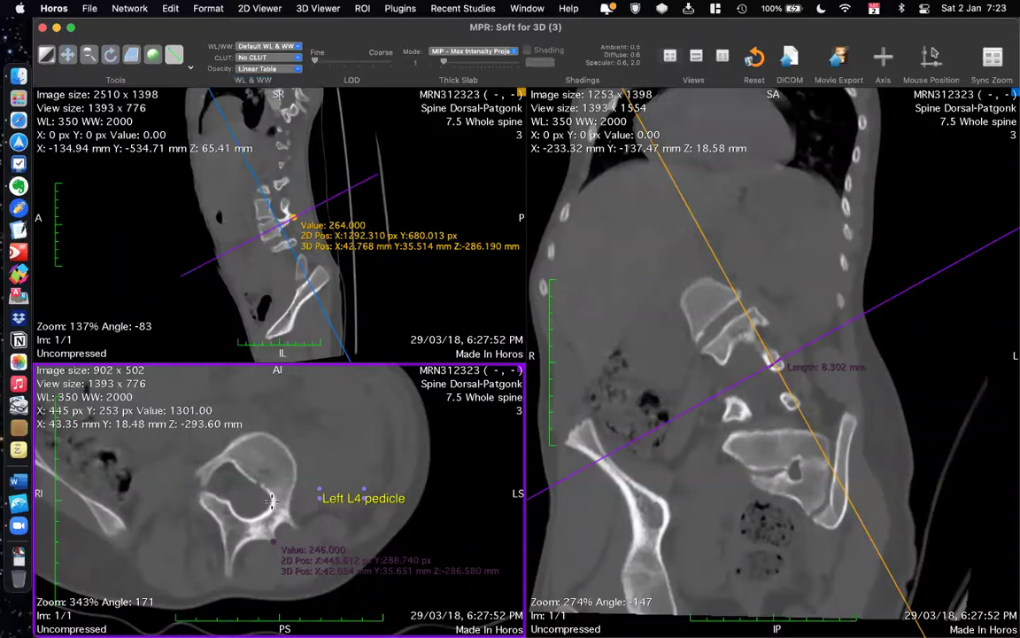
left_click_drag(272, 501, 288, 502)
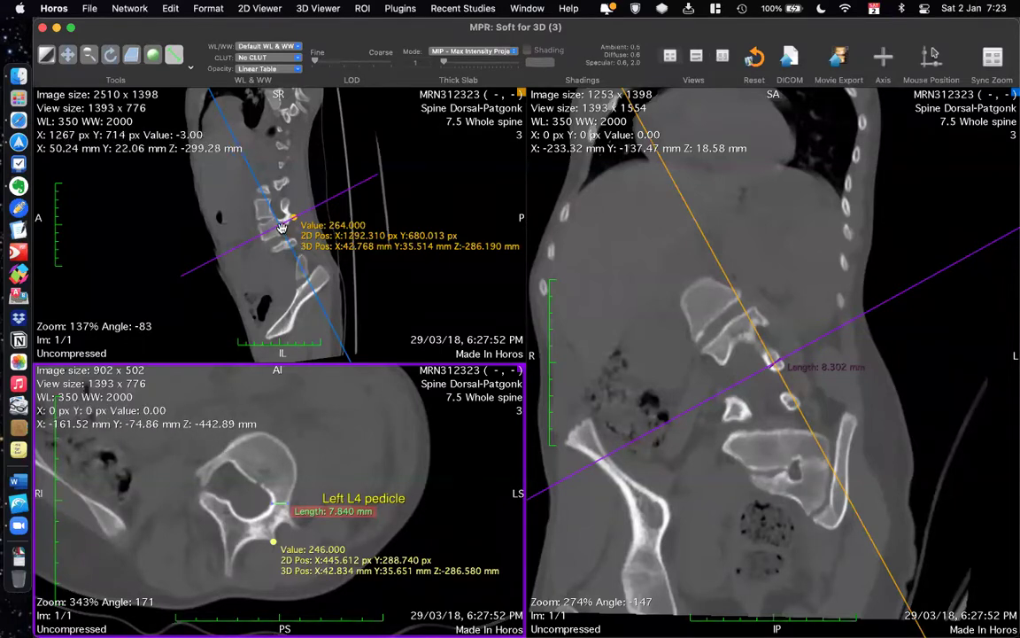
Examine the spine from the lumbar to the thoracic region by scrolling through the sagittal and coronal slices to find the curve.
left_click(273, 337)
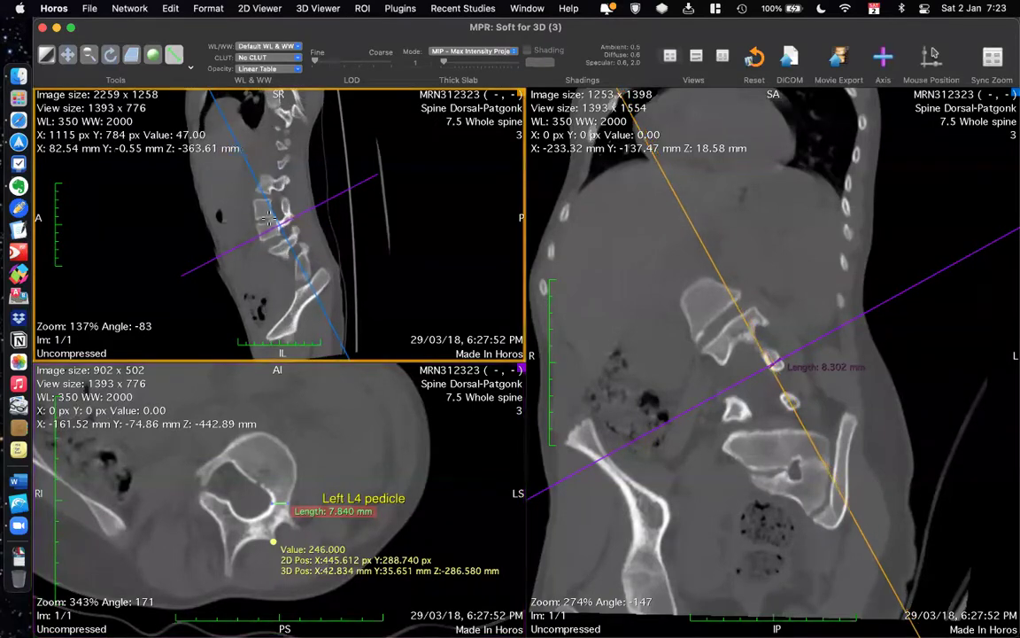
left_click(287, 253)
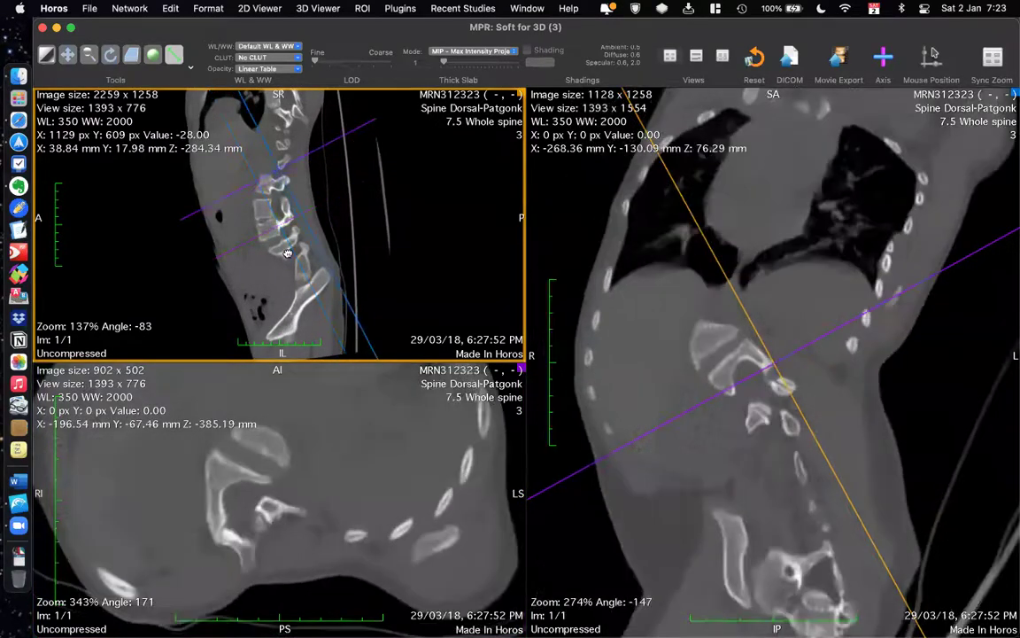
left_click(726, 372)
scroll(673, 354, "down", 3)
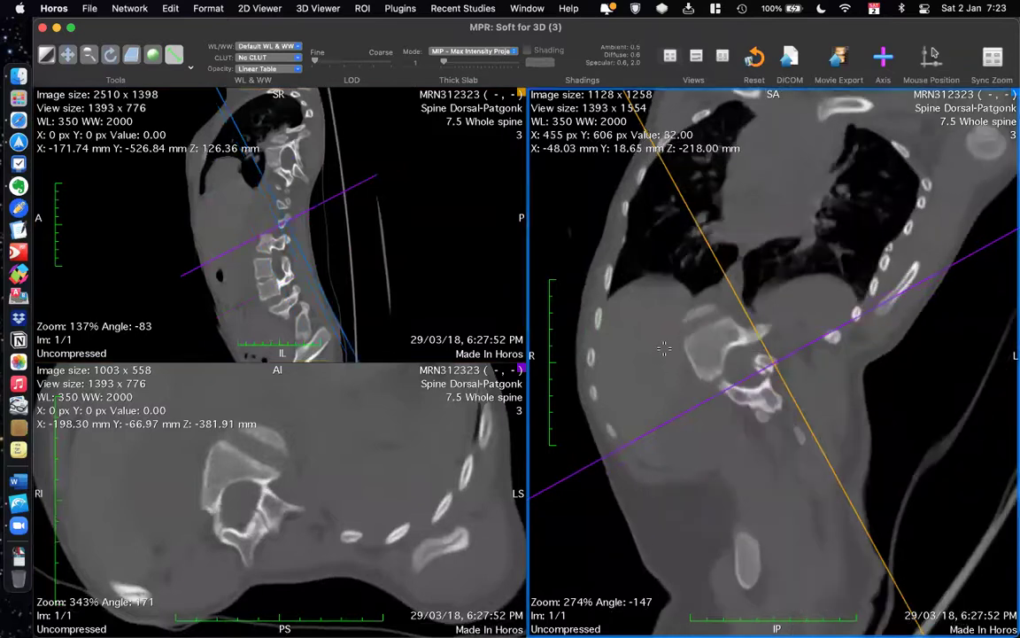
scroll(663, 348, "down", 5)
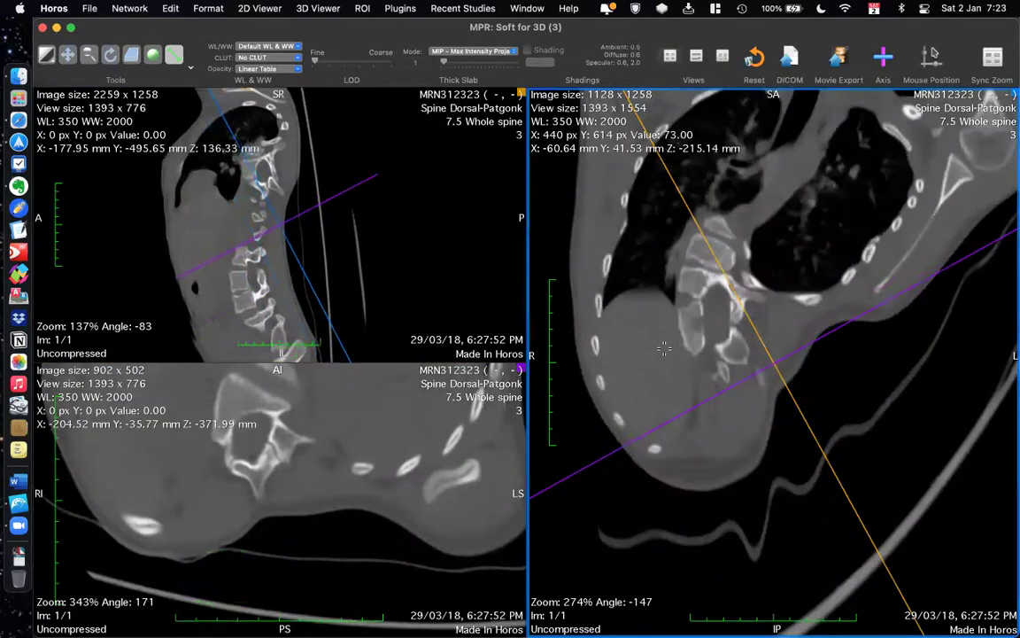
scroll(663, 348, "down", 3)
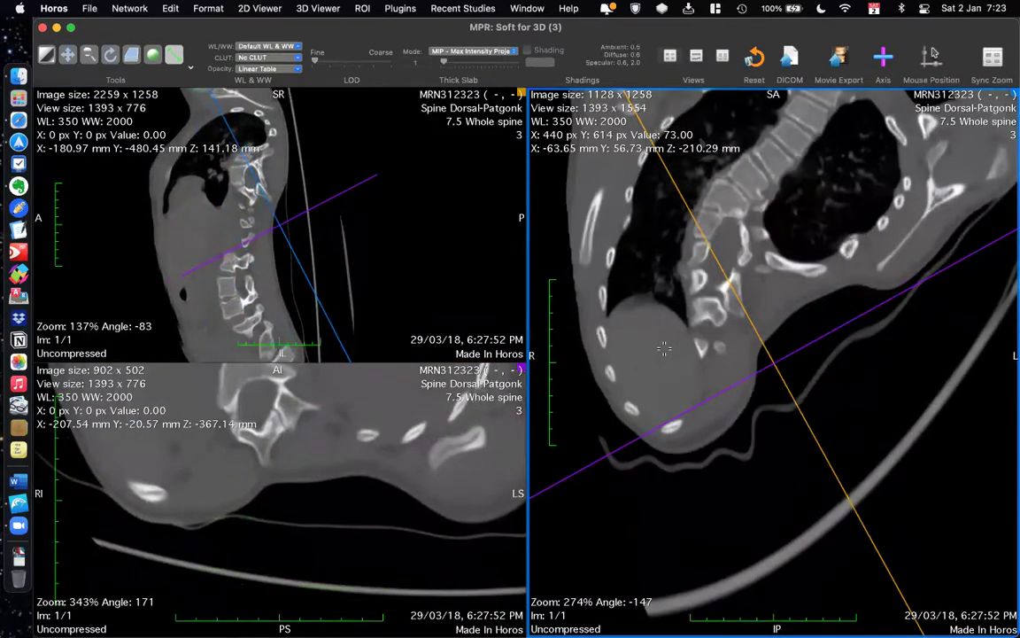
scroll(664, 348, "down", 3)
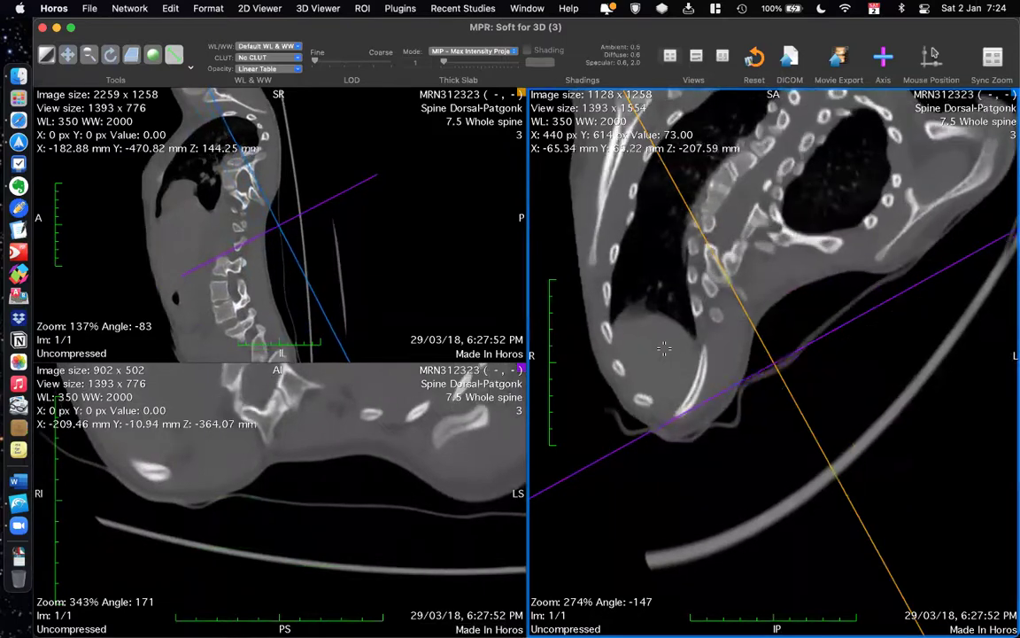
scroll(663, 348, "down", 4)
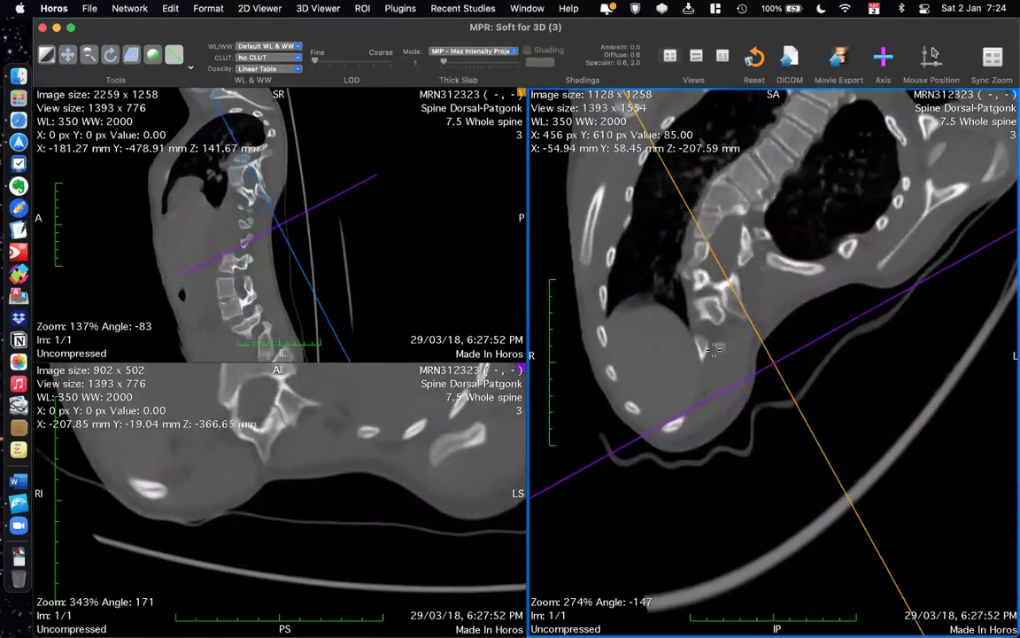
scroll(734, 351, "down", 5)
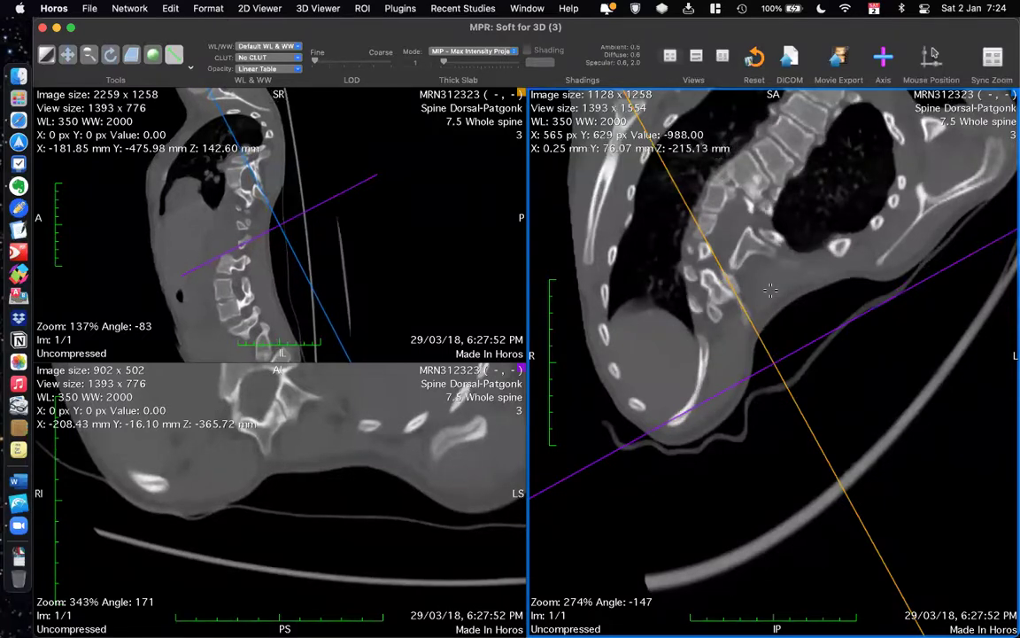
Centre the axes on a vertebra of the thoracic curve in the coronal view and rotate them to match its tilt.
left_click_drag(766, 236, 758, 163)
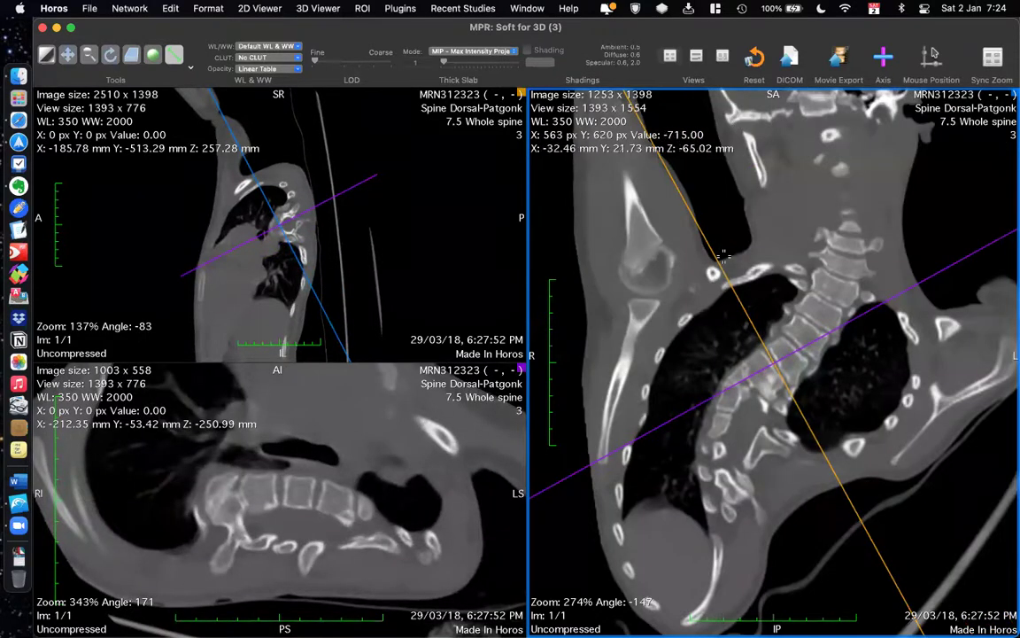
left_click_drag(709, 244, 700, 248)
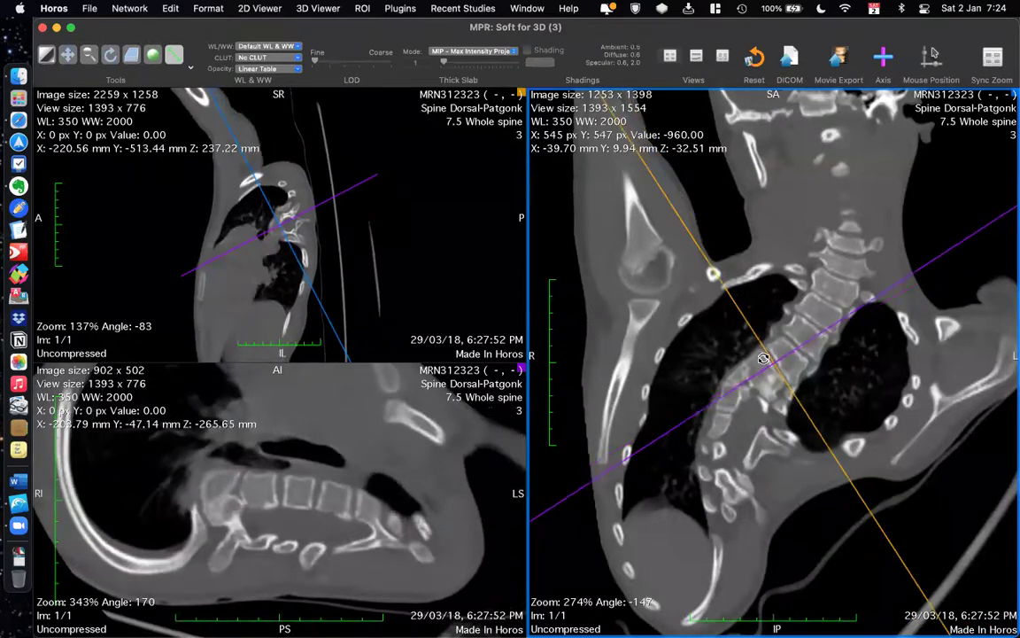
left_click_drag(772, 368, 769, 366)
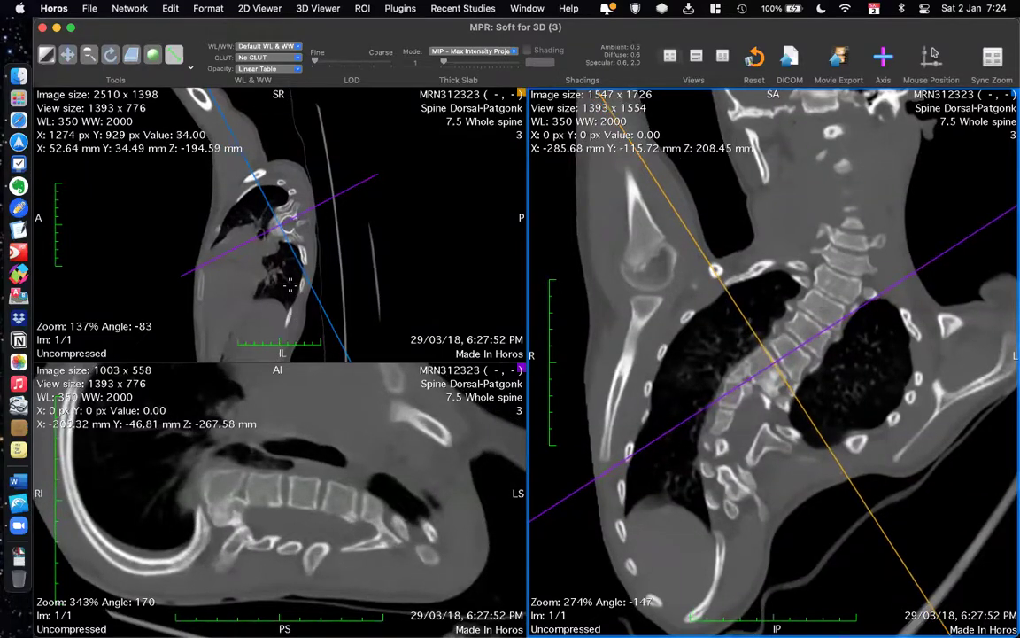
Show the axes in the axial view and rotate them to align the sagittal plane with the thoracic vertebra.
left_click(301, 510)
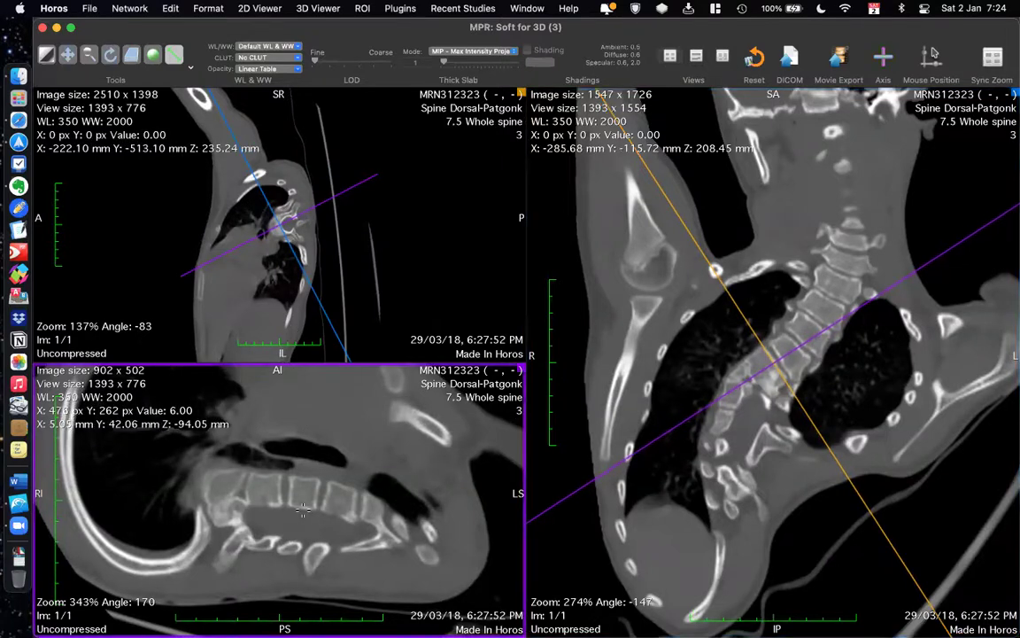
left_click(883, 57)
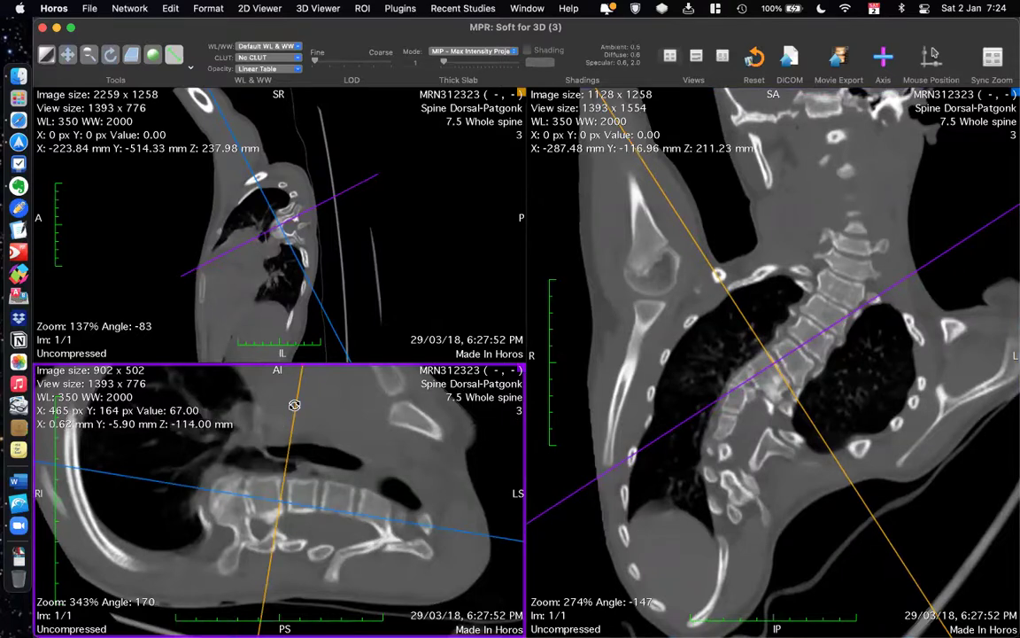
left_click_drag(286, 404, 264, 406)
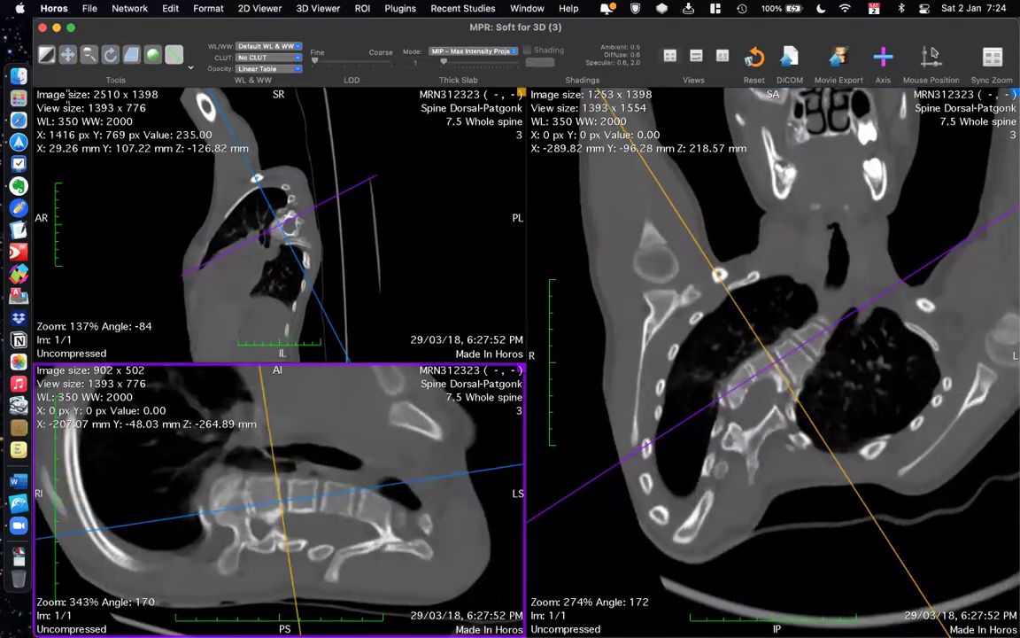
Zoom the sagittal view to 367% around the thoracic vertebra, examine its pedicles slice by slice, and close the 3D MPR window.
left_click(89, 55)
left_click_drag(305, 177, 433, 237)
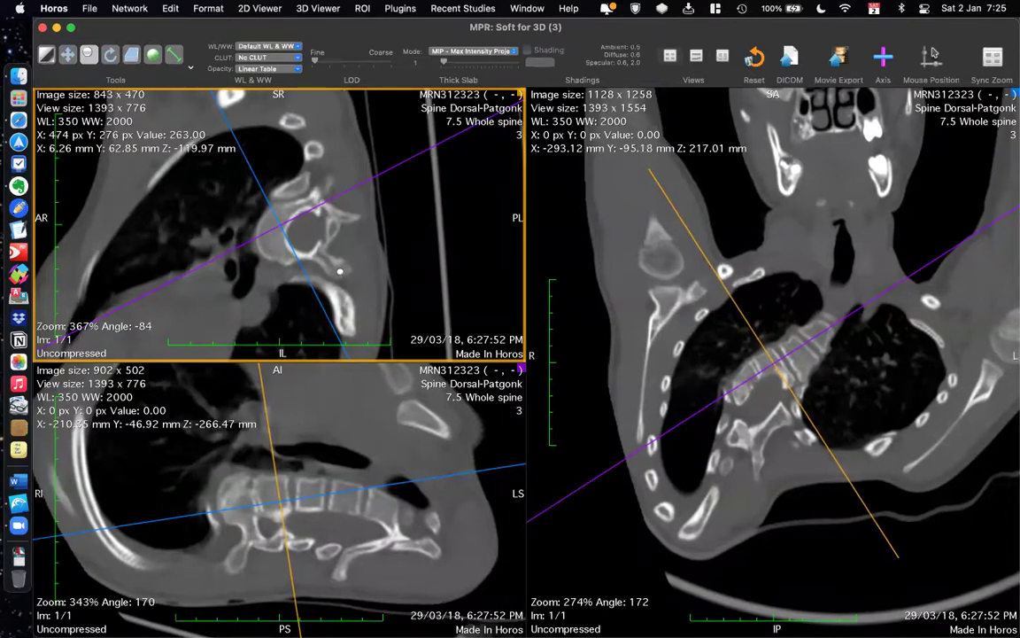
left_click_drag(339, 271, 327, 204)
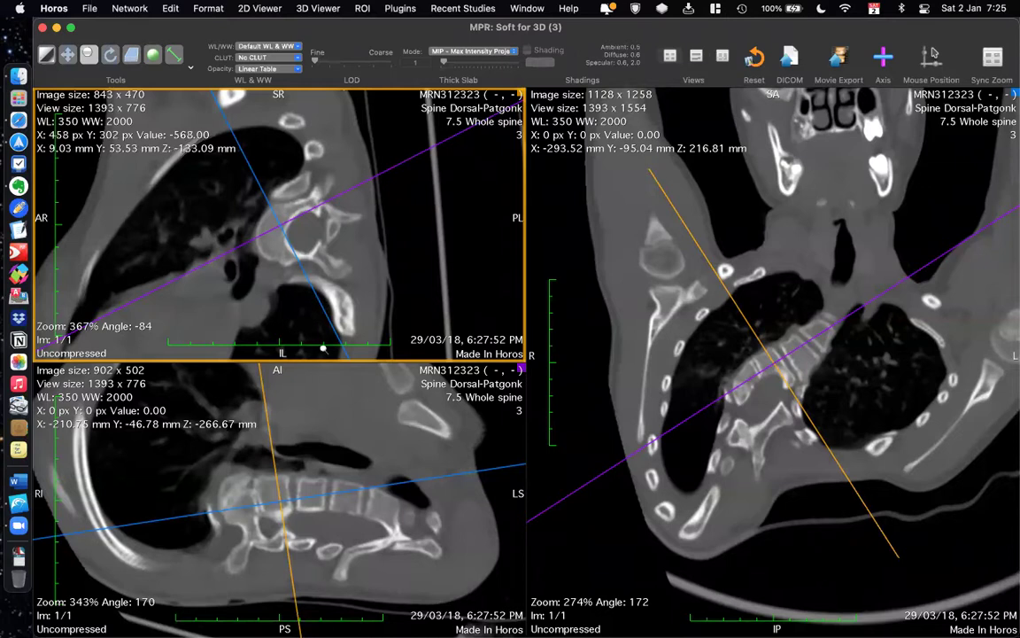
scroll(383, 316, "down", 5)
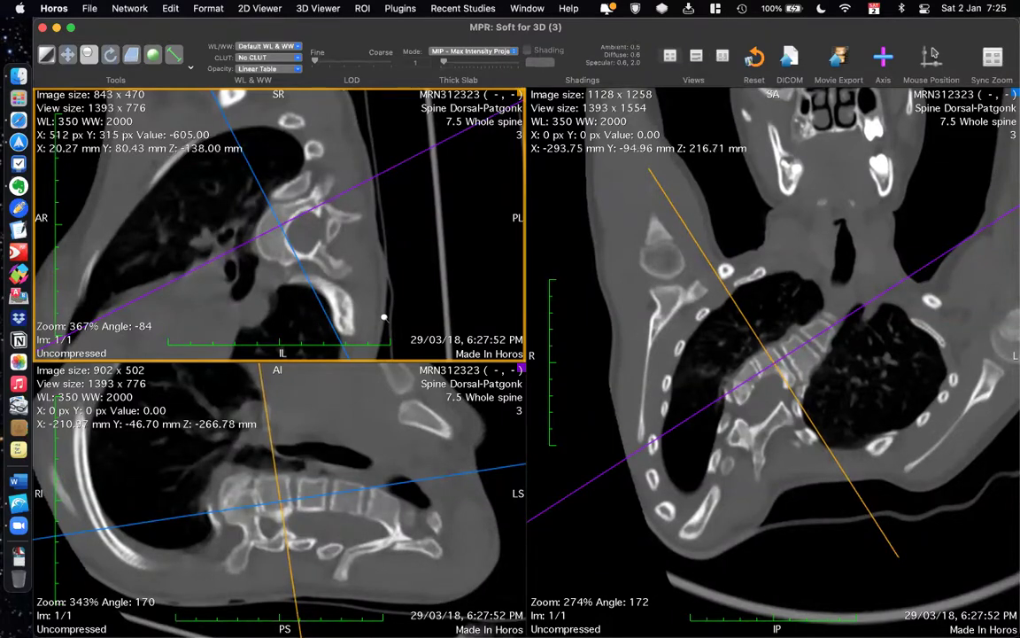
scroll(384, 316, "down", 5)
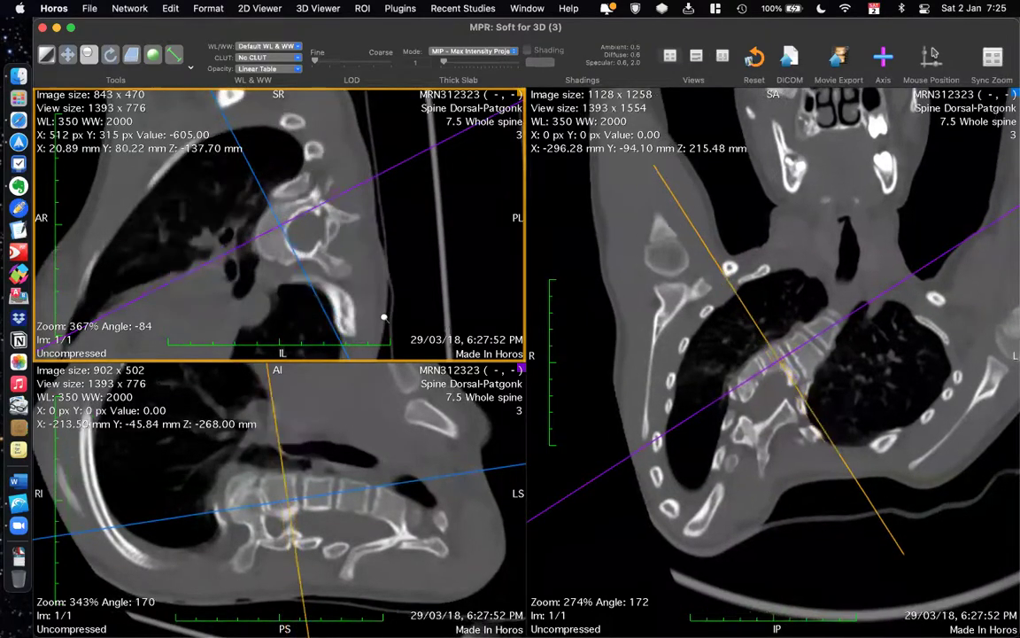
scroll(385, 316, "down", 1)
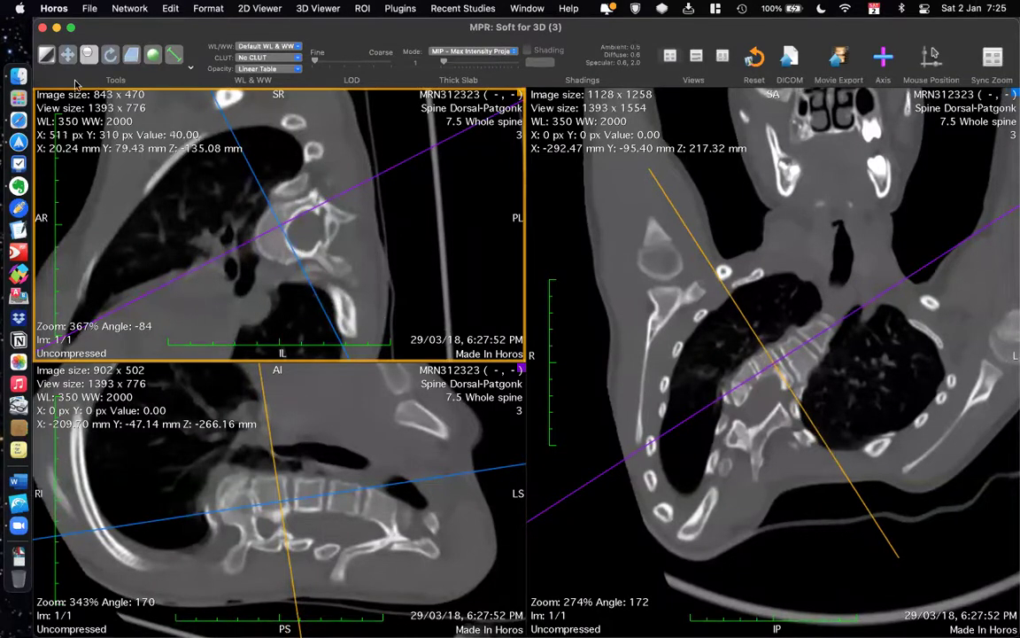
left_click(40, 28)
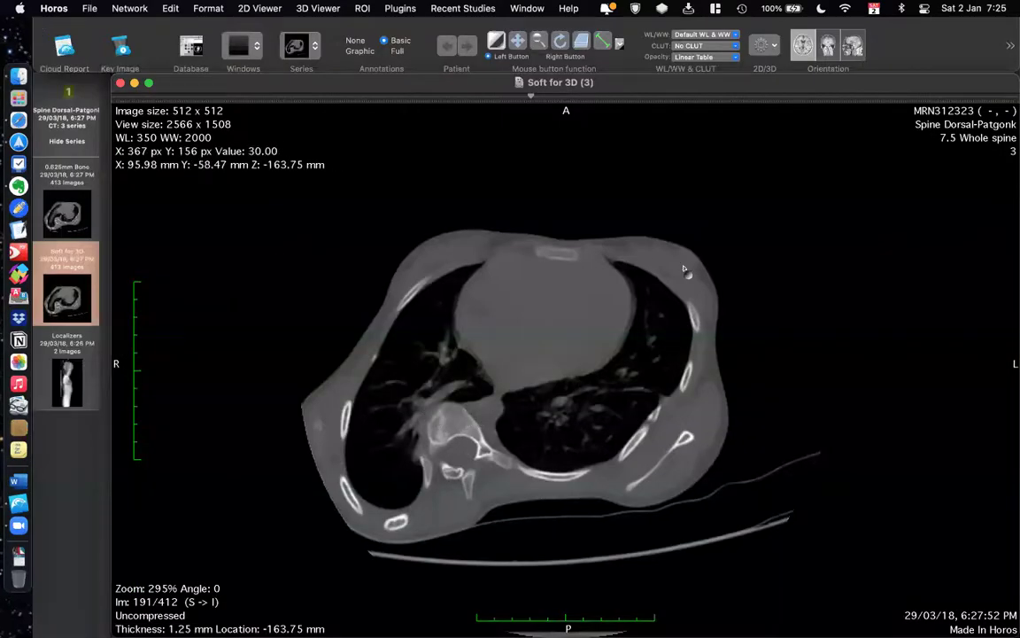
key("ctrl+Up")
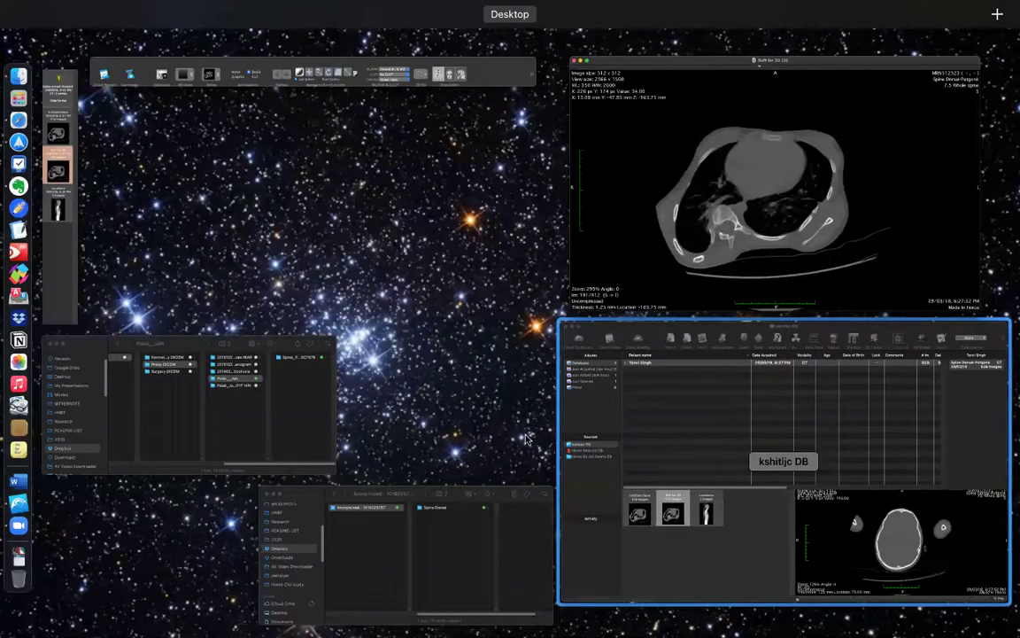
key("ctrl+Up")
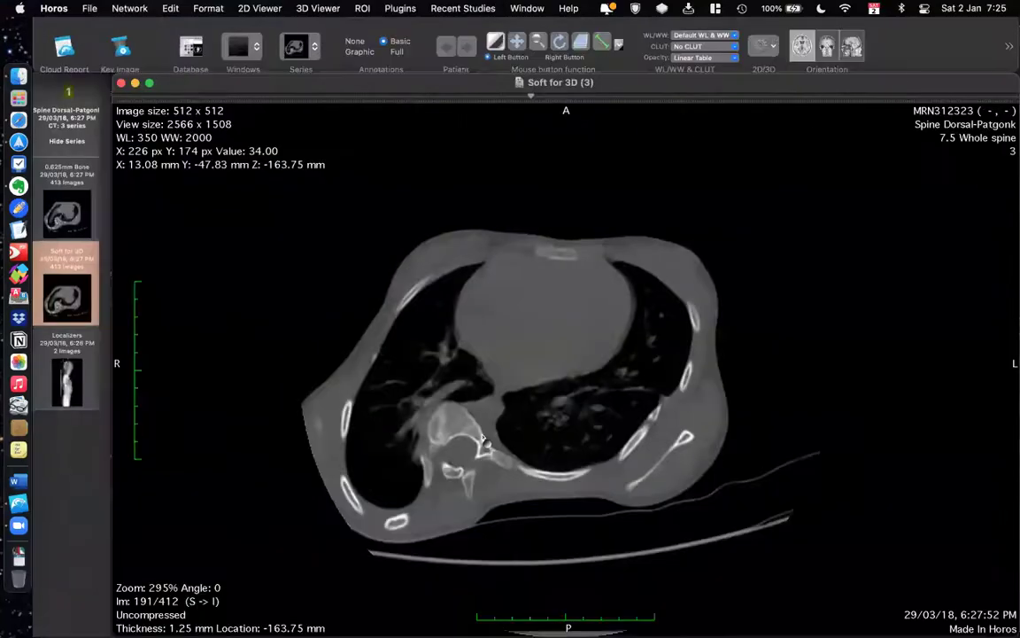
left_click(19, 526)
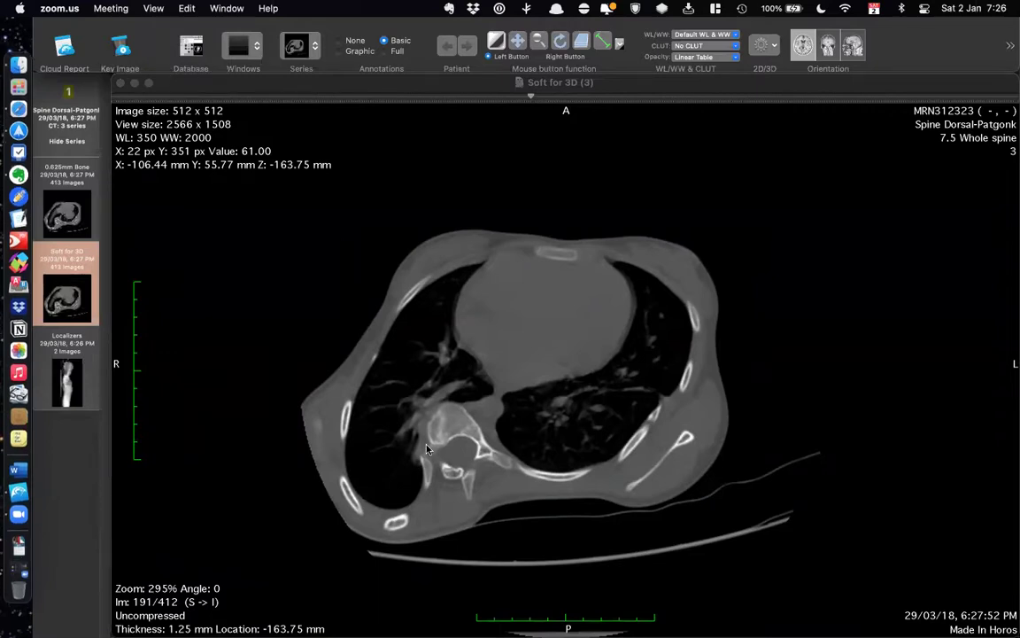
key("ctrl+Up")
key("ctrl+Up")
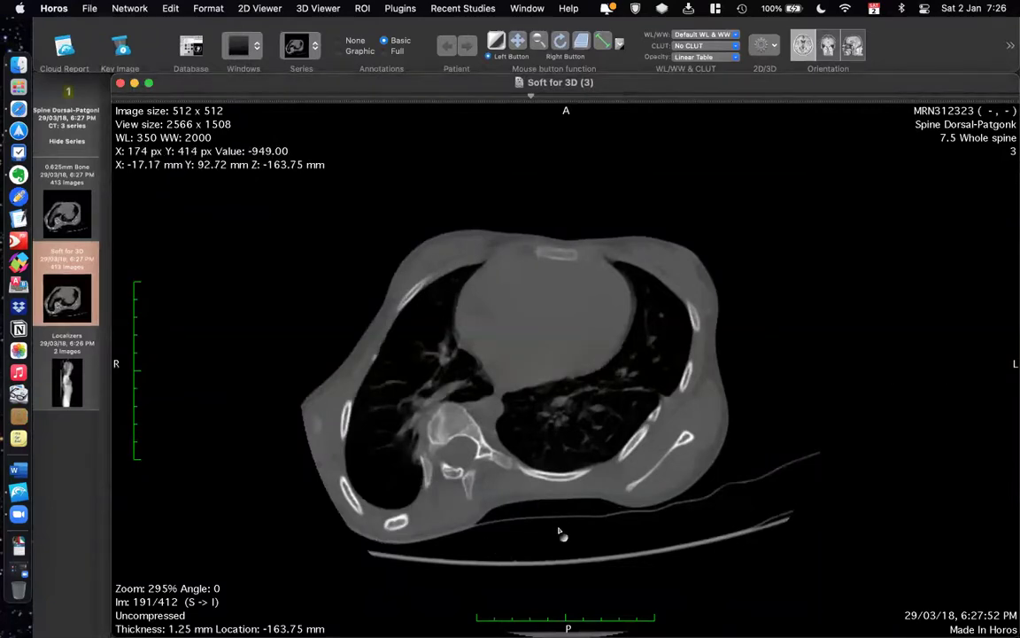
Open a 3D Volume Rendering of the Soft for 3D series, choosing Clip for the high dynamic values.
scroll(388, 472, "up", 4)
scroll(388, 472, "down", 8)
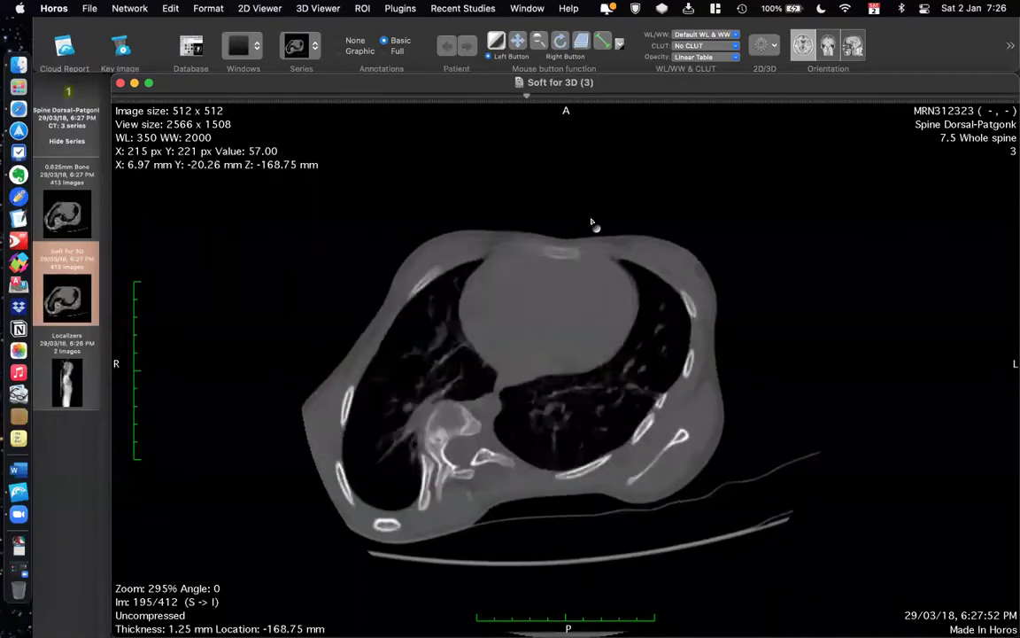
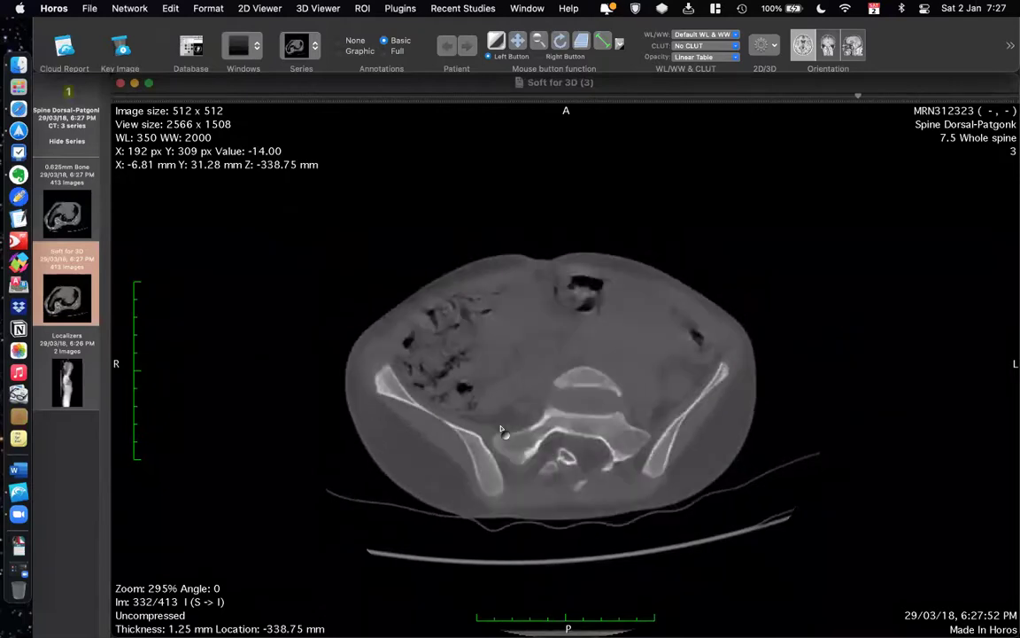
left_click(772, 49)
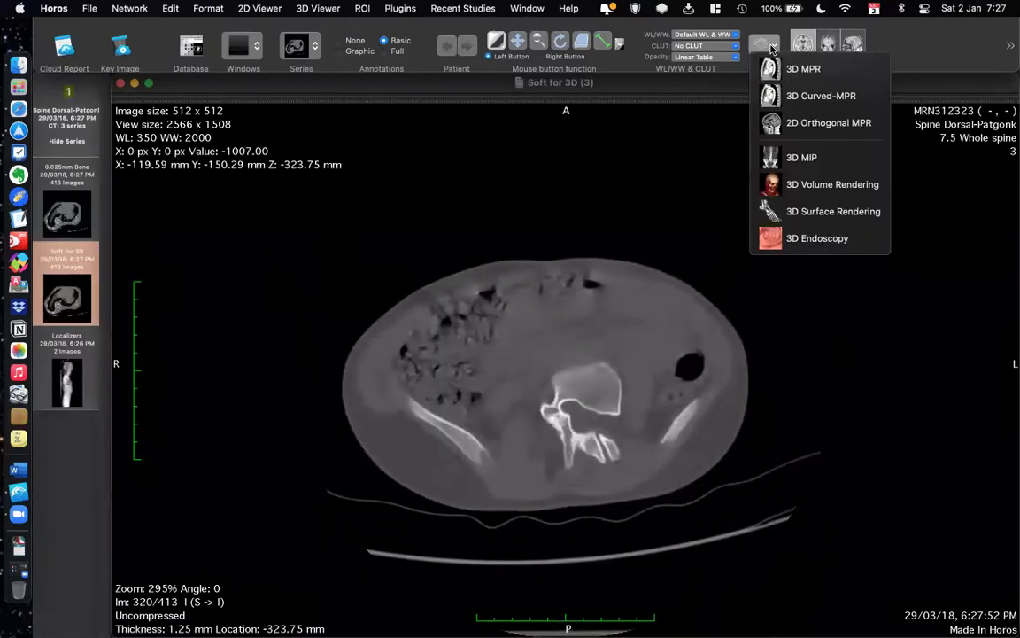
left_click(797, 185)
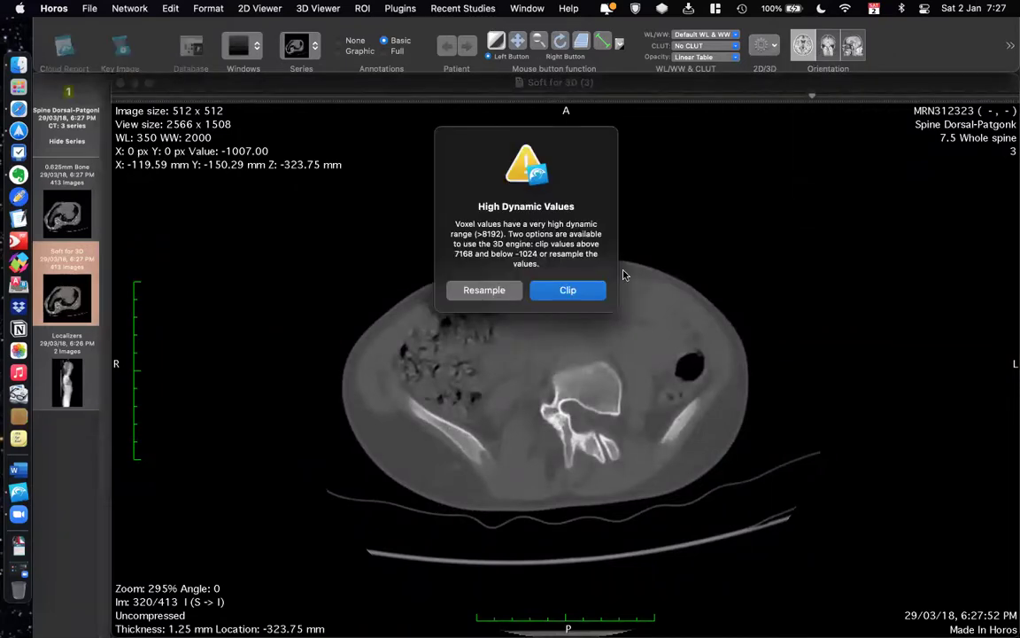
left_click(555, 292)
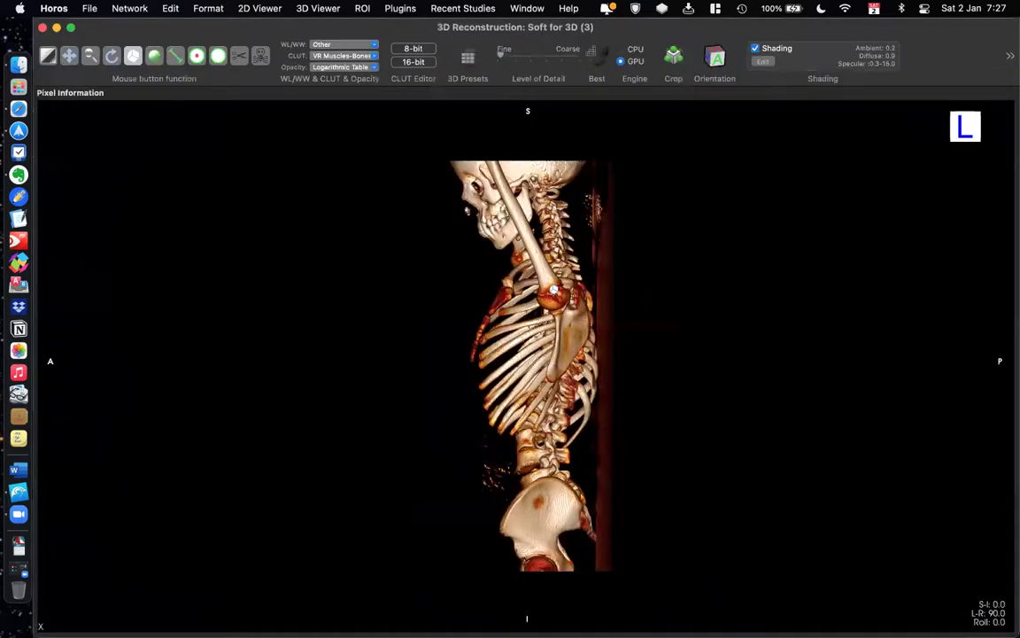
Apply the High Contrast preset from the Basic 3D presets group to the skeleton rendering.
mouse_move(419, 404)
left_mouse_down()
mouse_move(633, 403)
mouse_move(698, 382)
mouse_move(719, 412)
mouse_move(760, 401)
mouse_move(545, 404)
mouse_move(479, 361)
mouse_move(447, 355)
mouse_move(375, 419)
mouse_move(259, 430)
mouse_move(167, 414)
mouse_move(164, 442)
mouse_move(121, 433)
mouse_move(311, 424)
mouse_move(412, 401)
left_mouse_up()
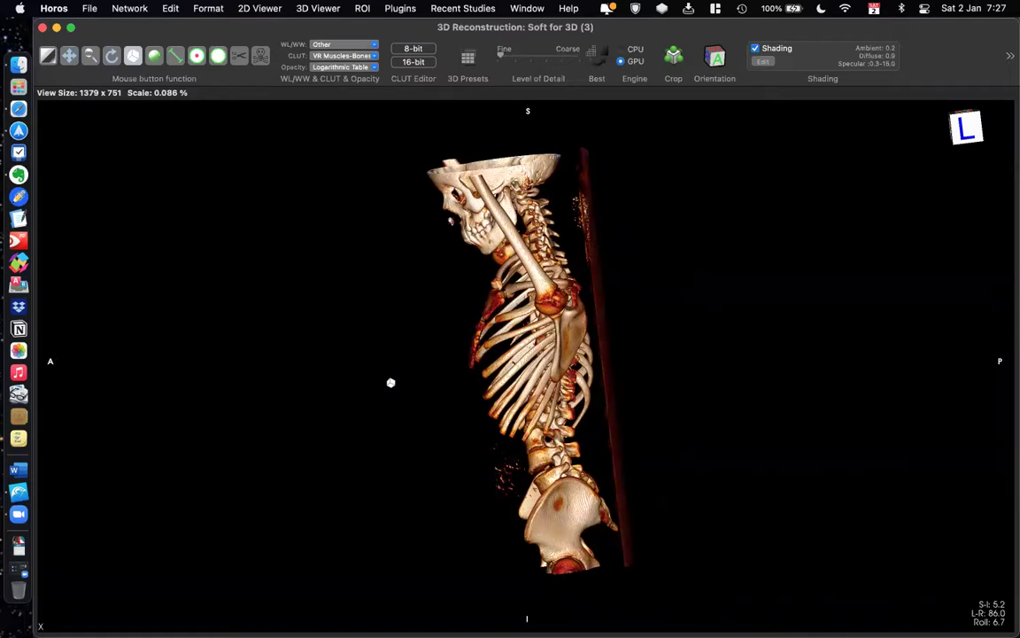
left_click(468, 64)
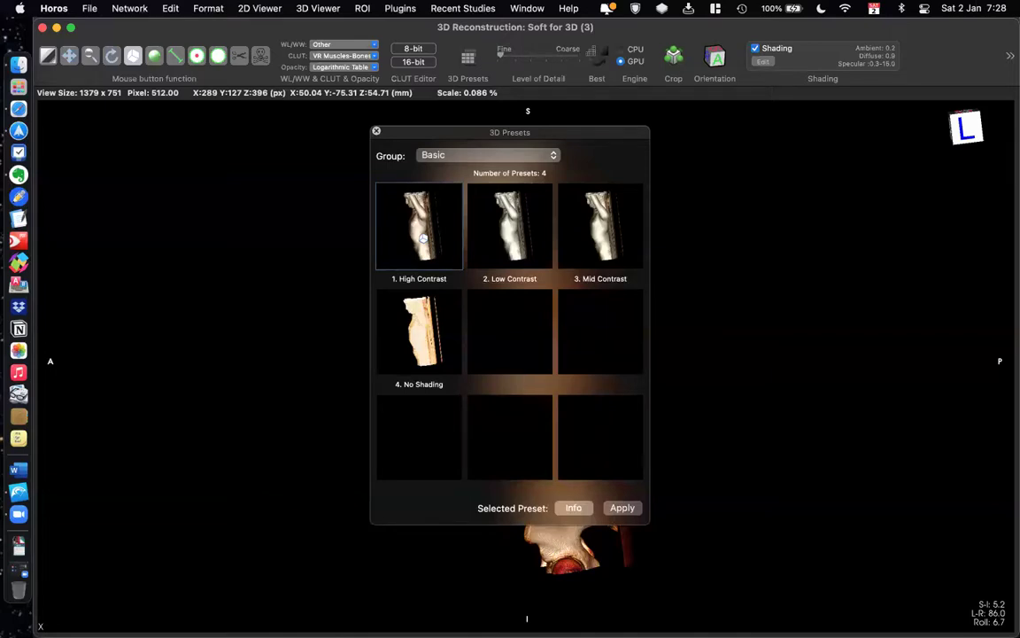
left_click(424, 238)
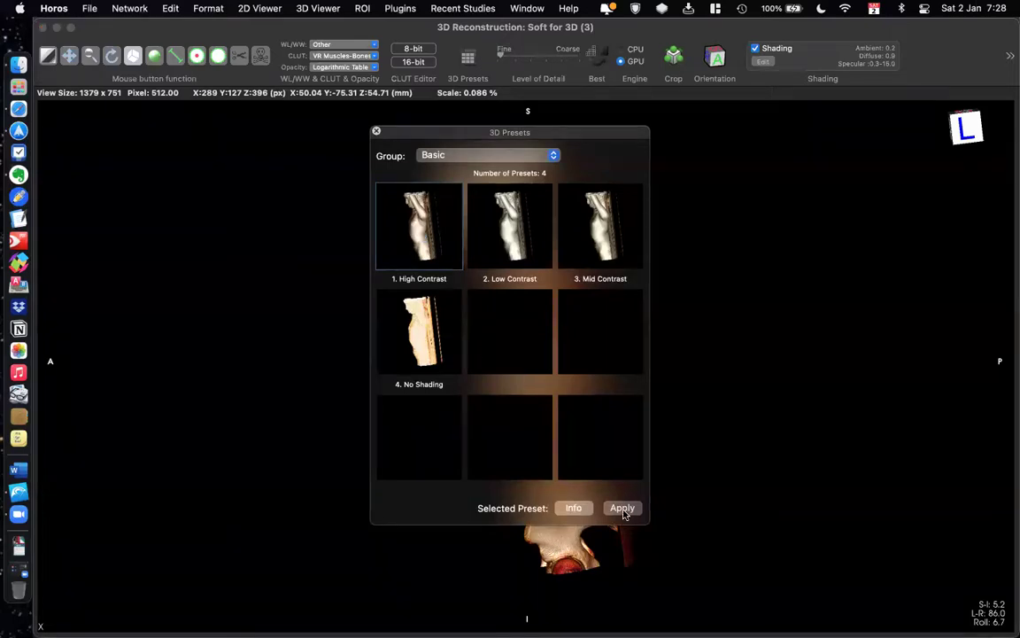
left_click(621, 507)
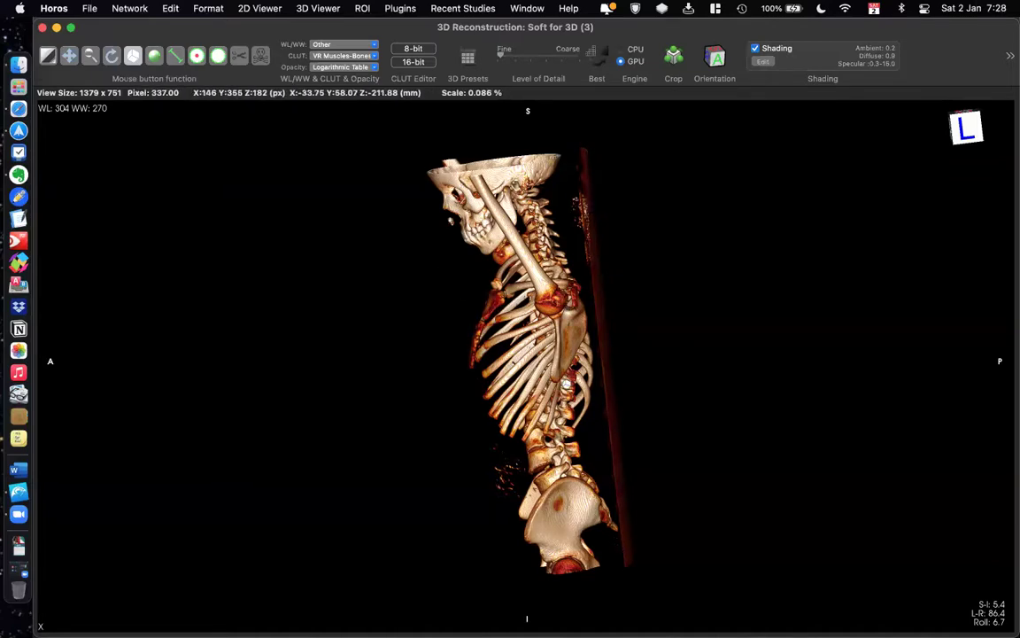
Turn the skeleton to a lateral view and cut away the scanner table and the stray fragments behind the neck.
left_click_drag(520, 388, 546, 375)
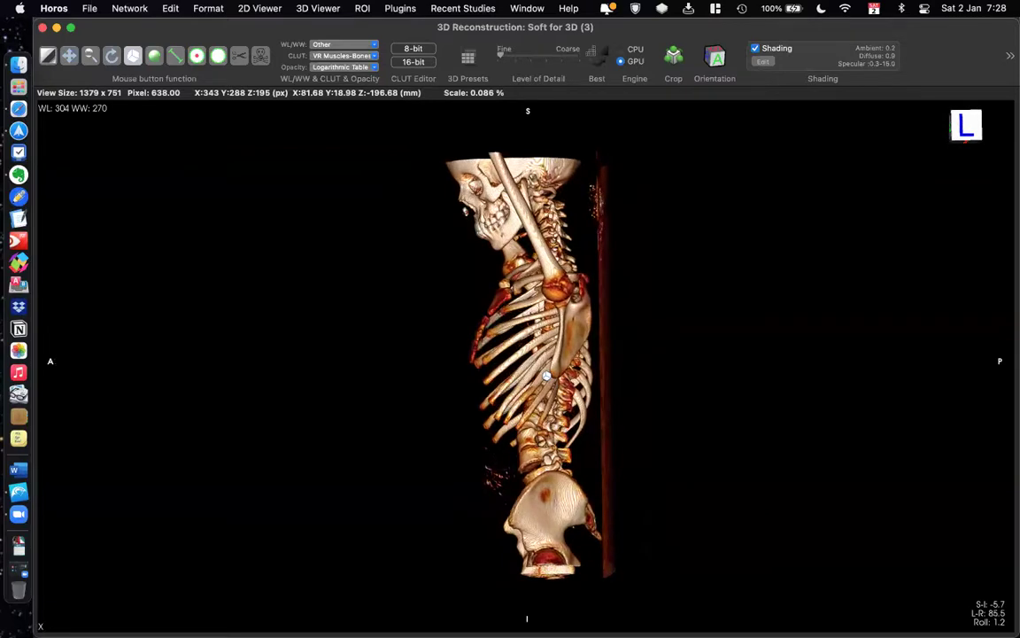
left_click(234, 57)
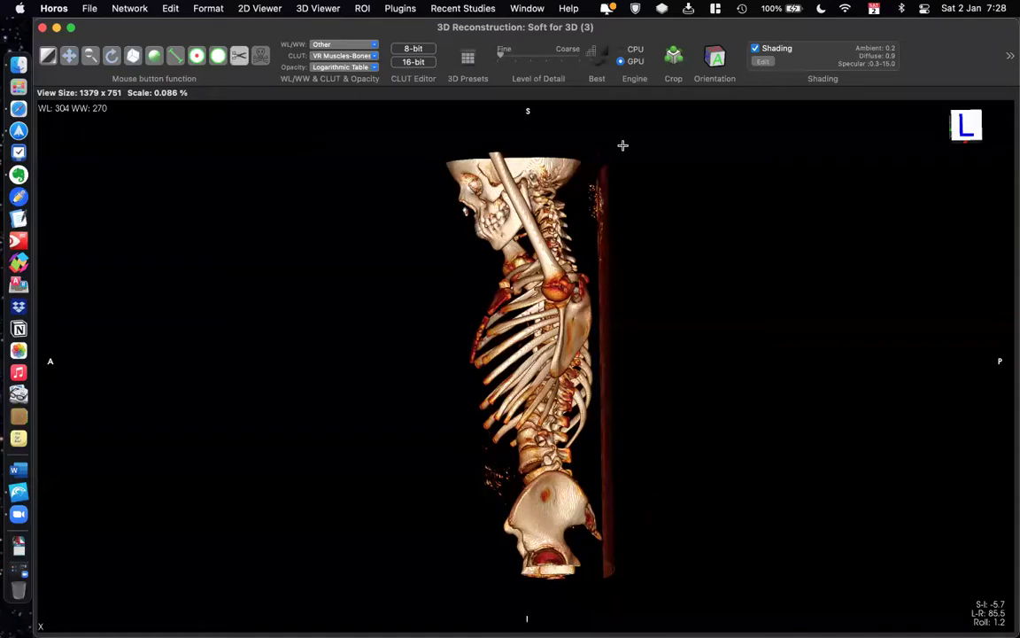
mouse_move(608, 138)
left_mouse_down()
mouse_move(588, 564)
mouse_move(611, 597)
mouse_move(662, 579)
mouse_move(689, 534)
mouse_move(682, 398)
mouse_move(647, 147)
left_mouse_up()
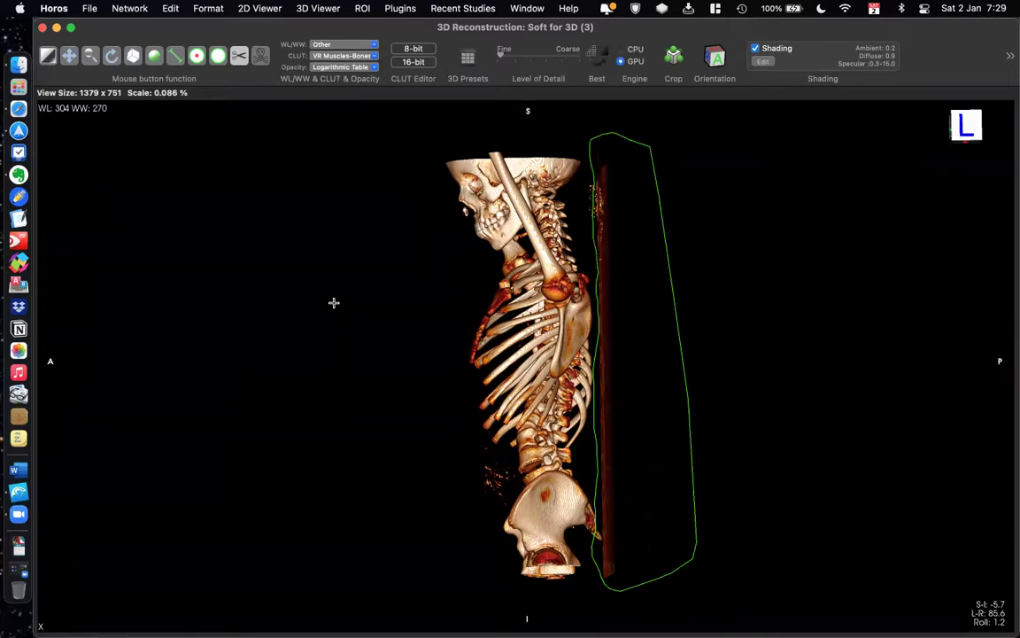
key("BackSpace")
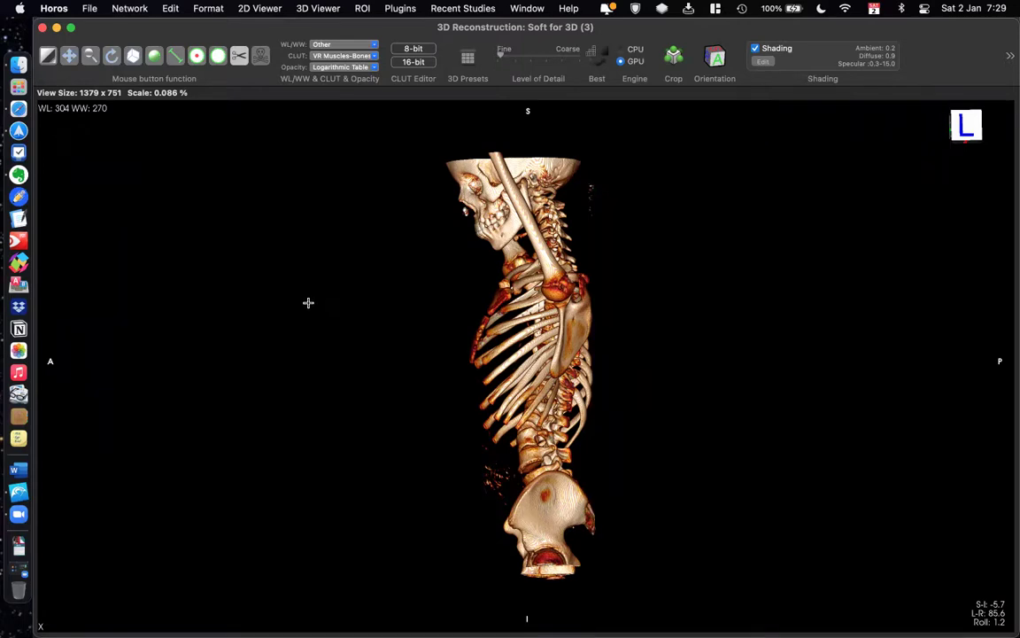
mouse_move(602, 180)
left_mouse_down()
mouse_move(583, 176)
mouse_move(580, 211)
mouse_move(604, 223)
left_mouse_up()
key("Return")
Turn the skeleton to a posterior view and enlarge it to a 0.255 % scale around the lumbar spine and pelvis.
left_click(132, 56)
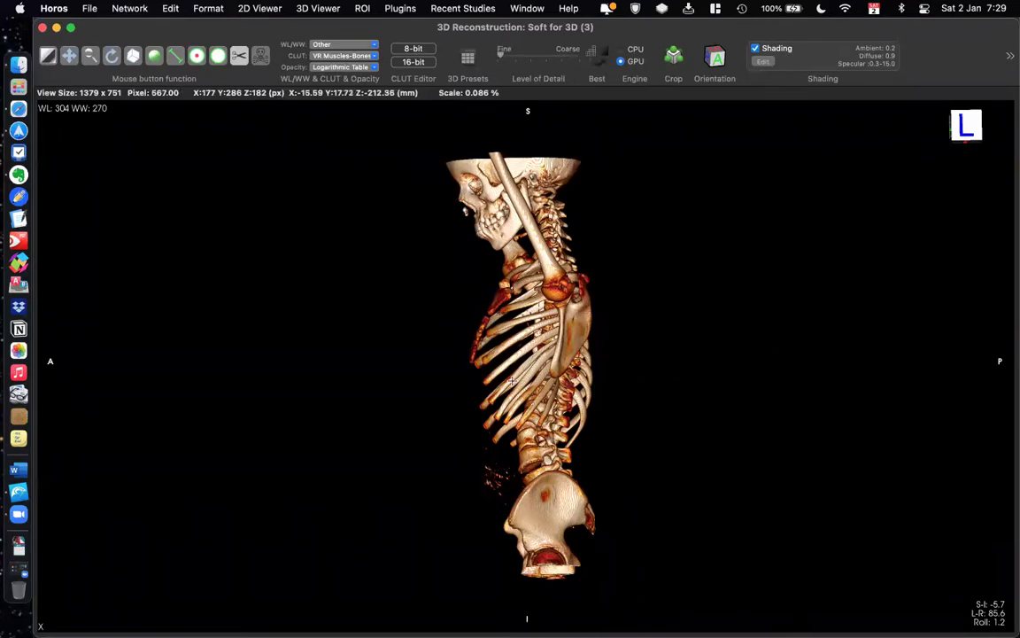
left_click(132, 56)
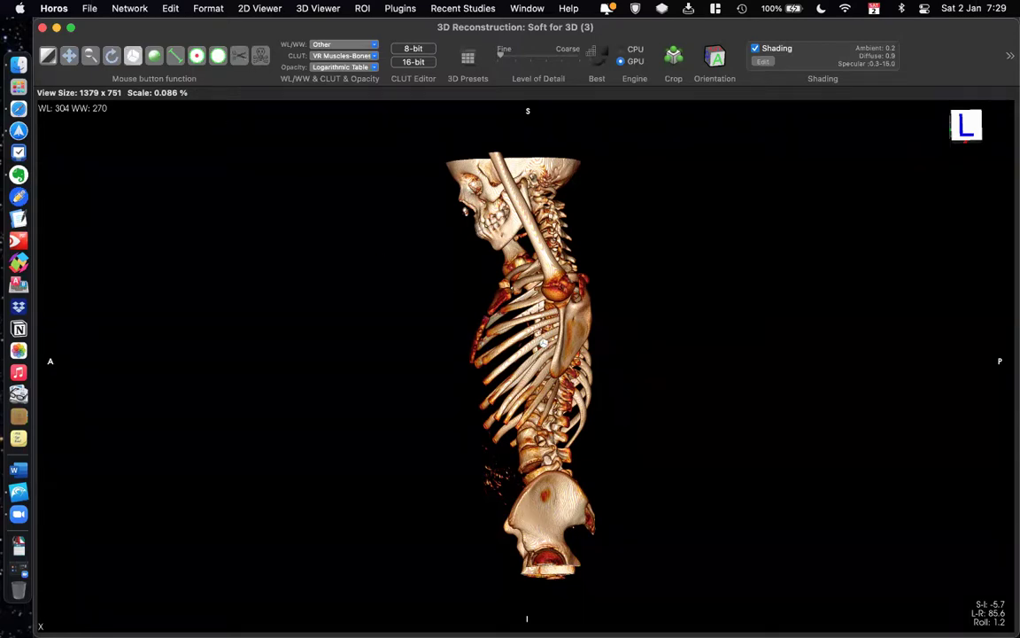
left_click_drag(487, 310, 555, 456)
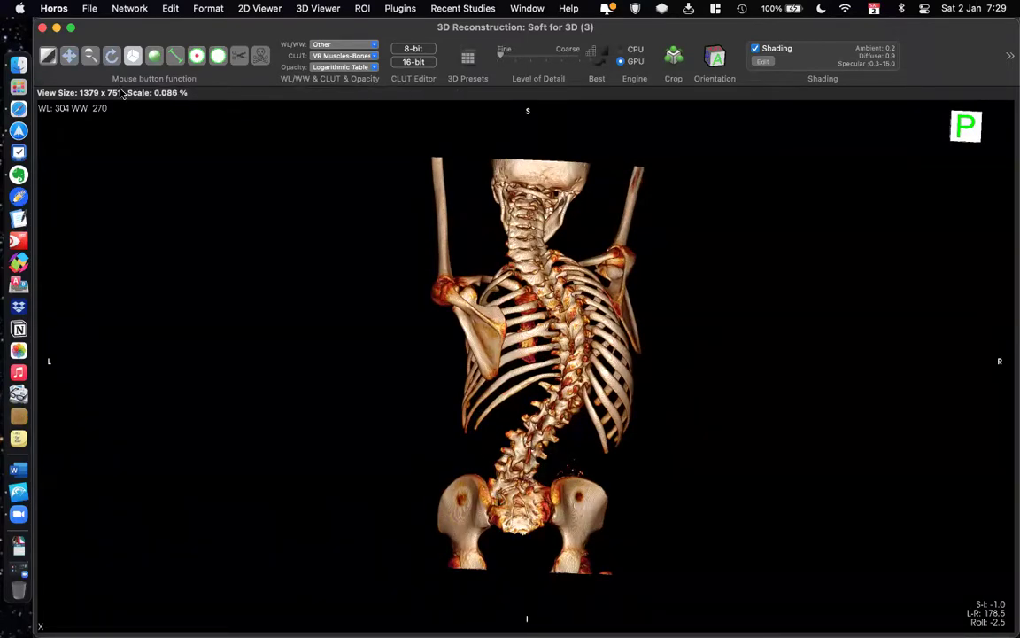
left_click(89, 56)
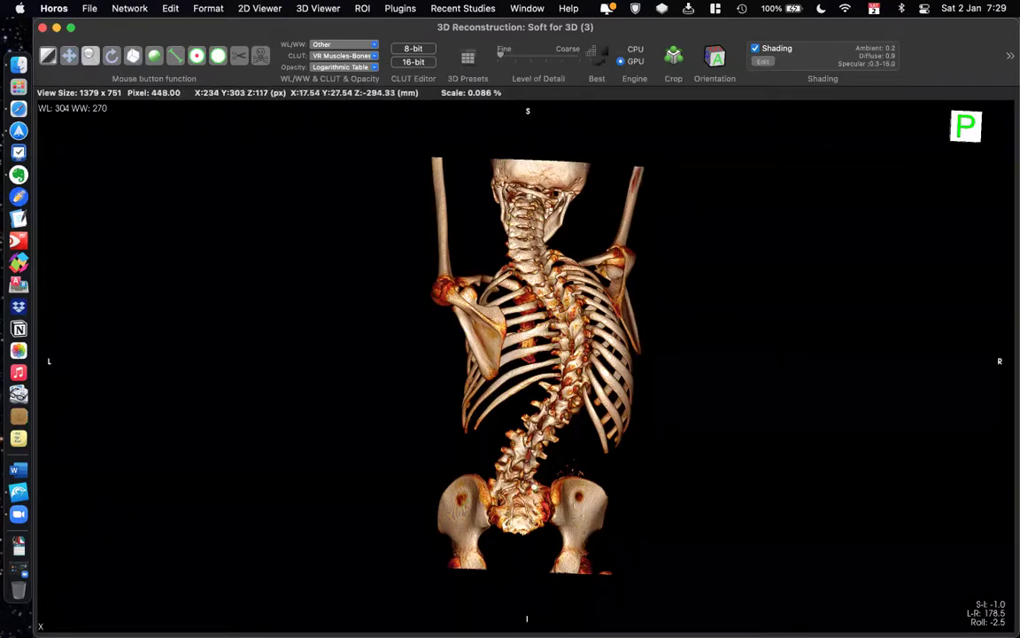
left_click_drag(465, 409, 333, 167)
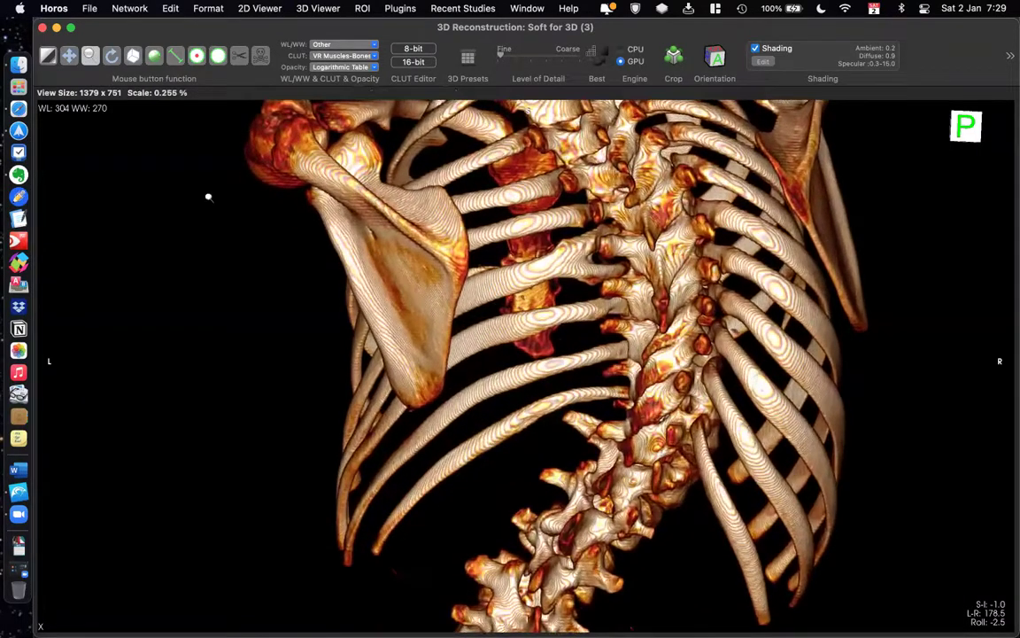
left_click(67, 55)
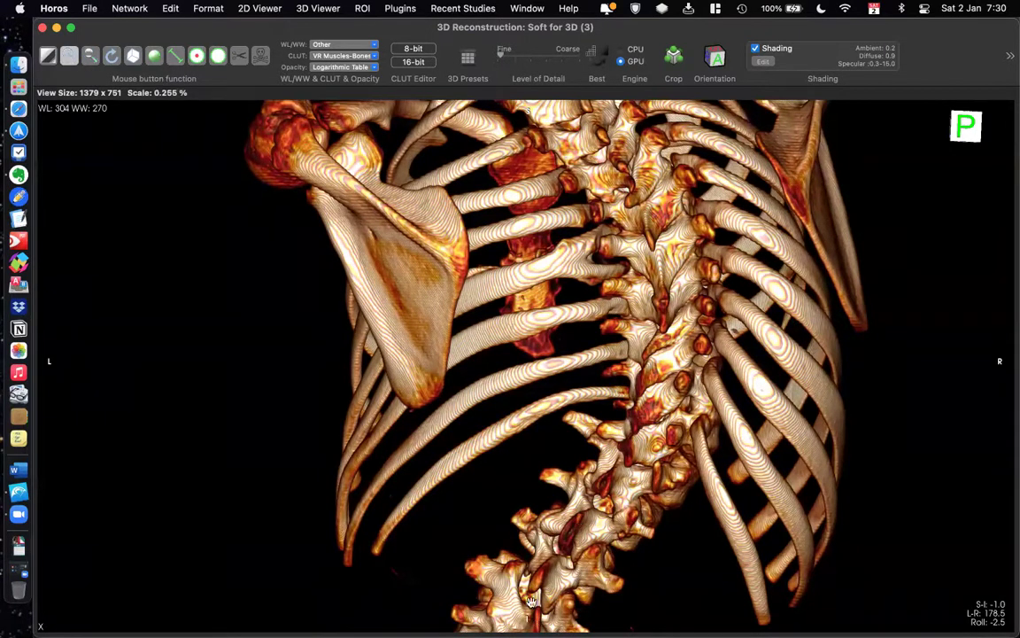
left_click_drag(478, 524, 493, 218)
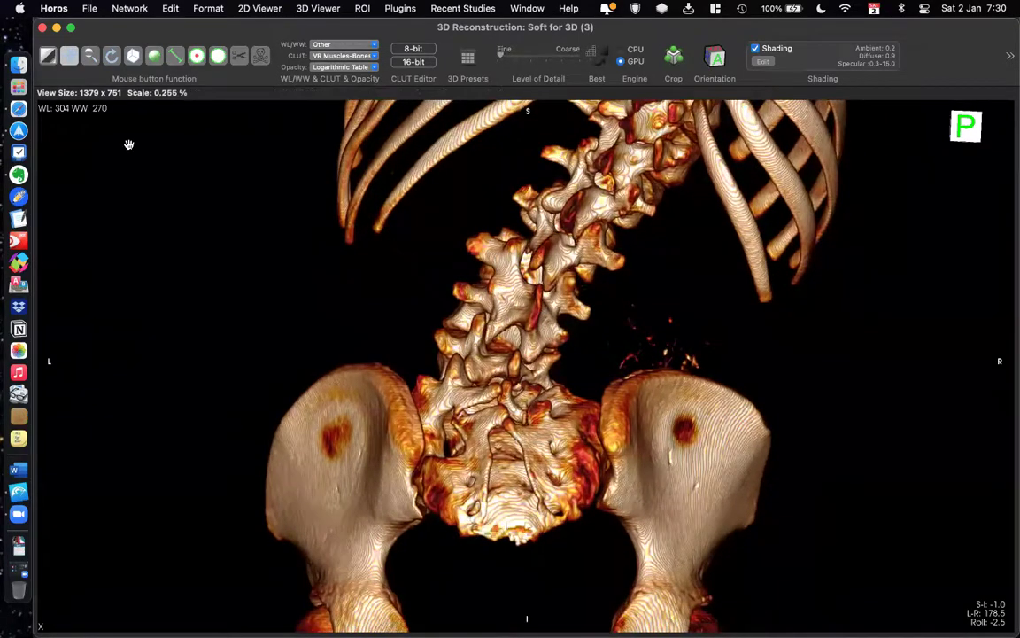
Rotate the rendering through oblique posterior angles to examine the lumbar spine and sacrum.
left_click(133, 58)
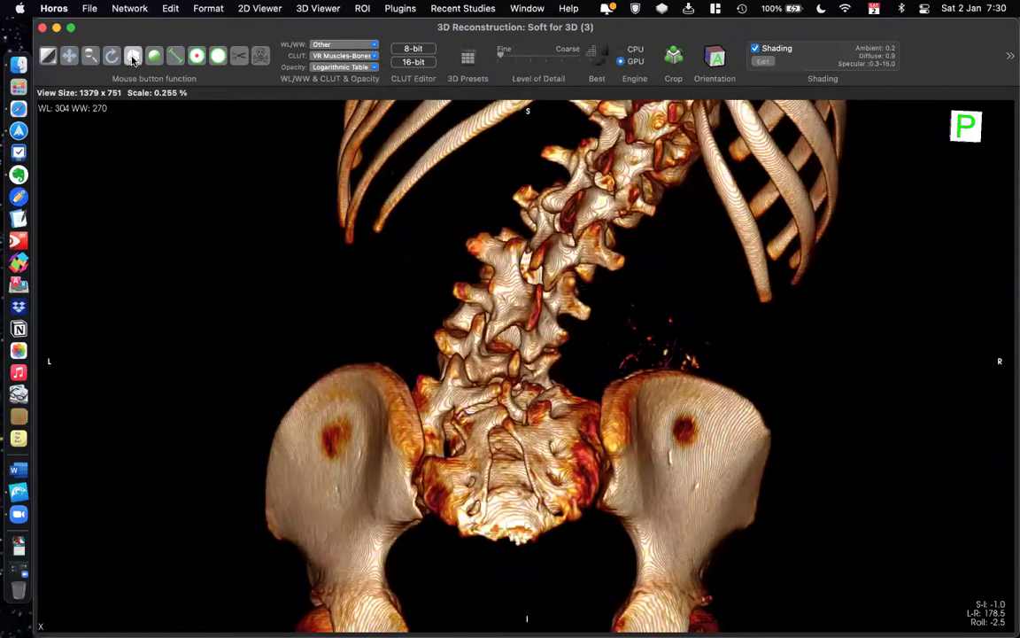
left_click_drag(453, 268, 742, 300)
left_click_drag(792, 302, 733, 334)
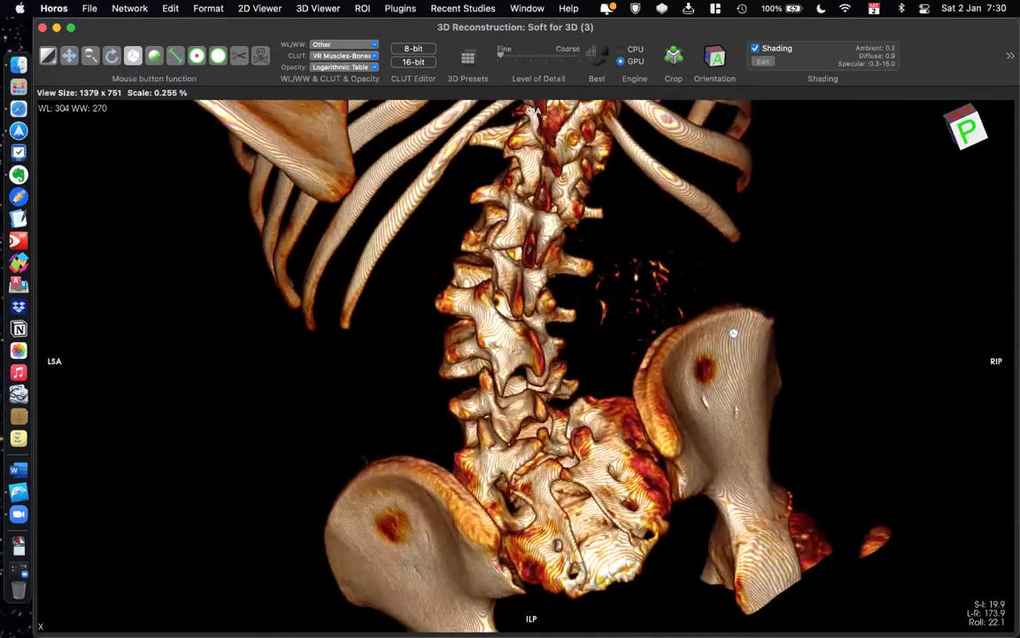
left_click_drag(639, 429, 674, 436)
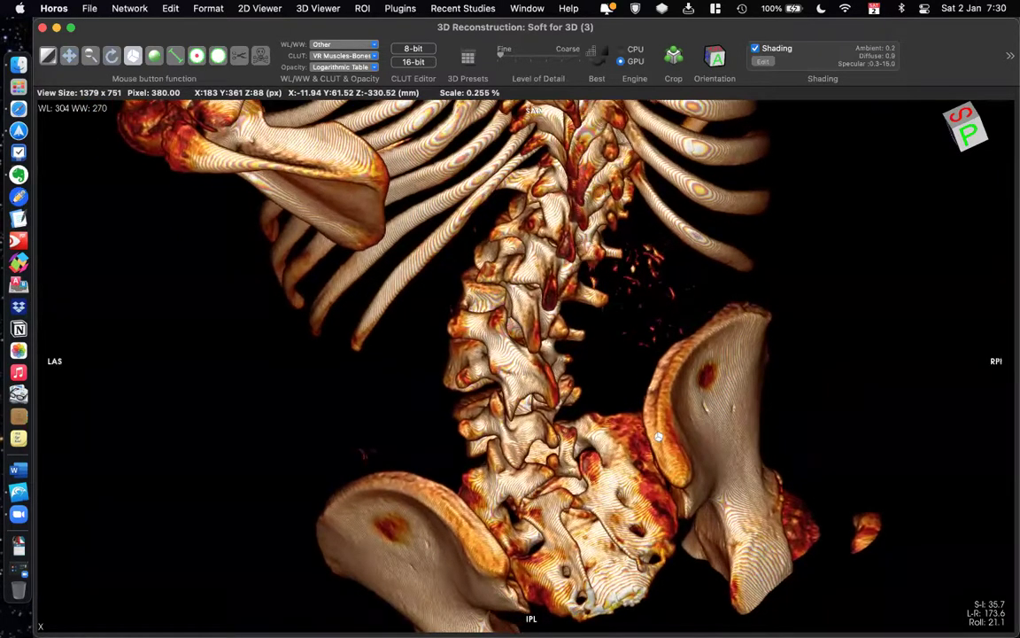
left_click_drag(606, 453, 549, 545)
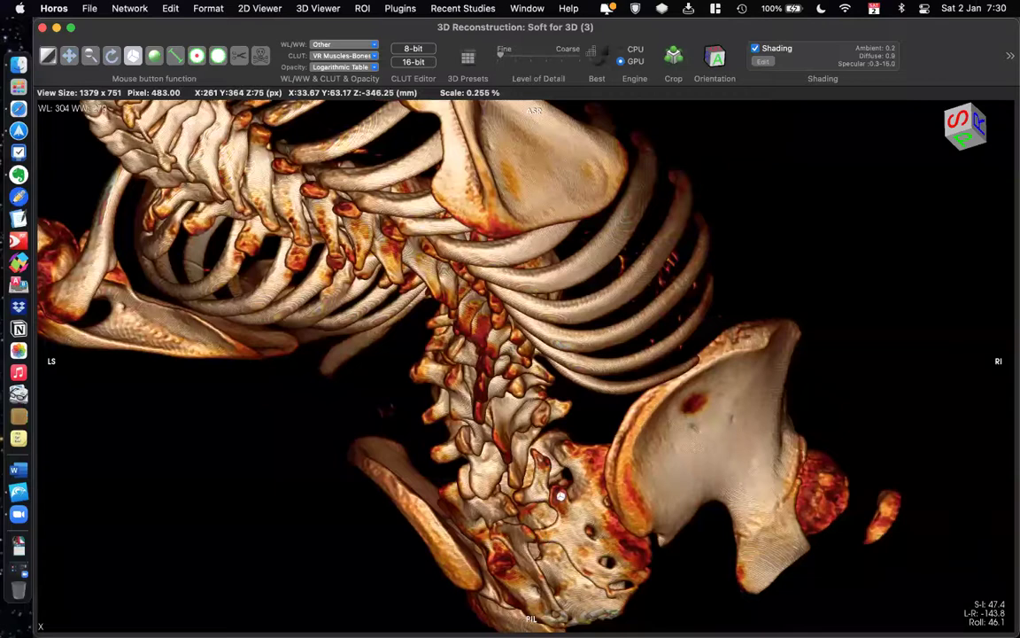
left_click_drag(565, 483, 574, 584)
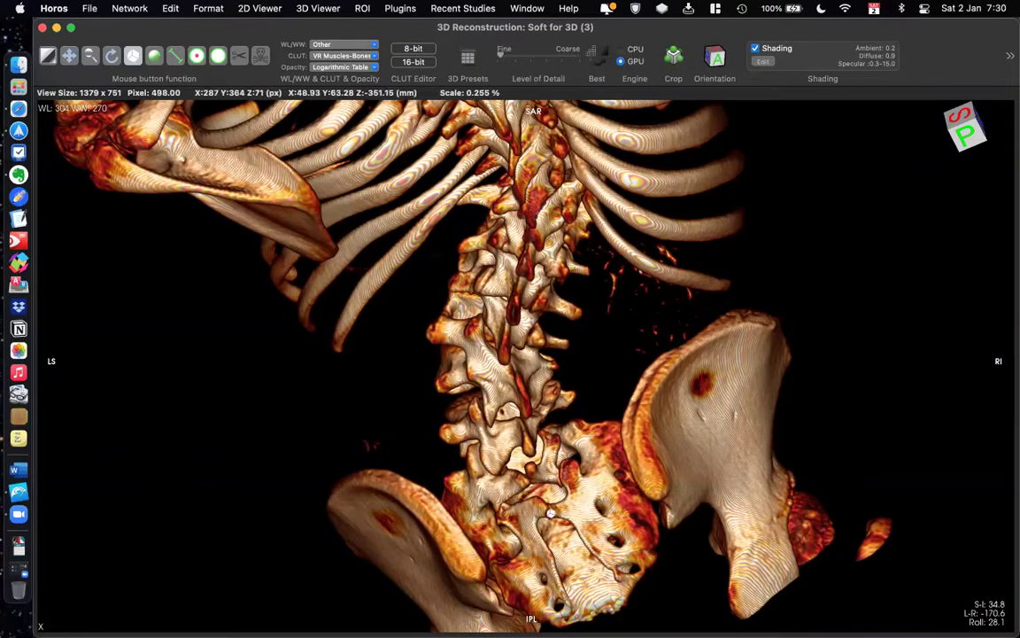
left_click_drag(549, 507, 520, 539)
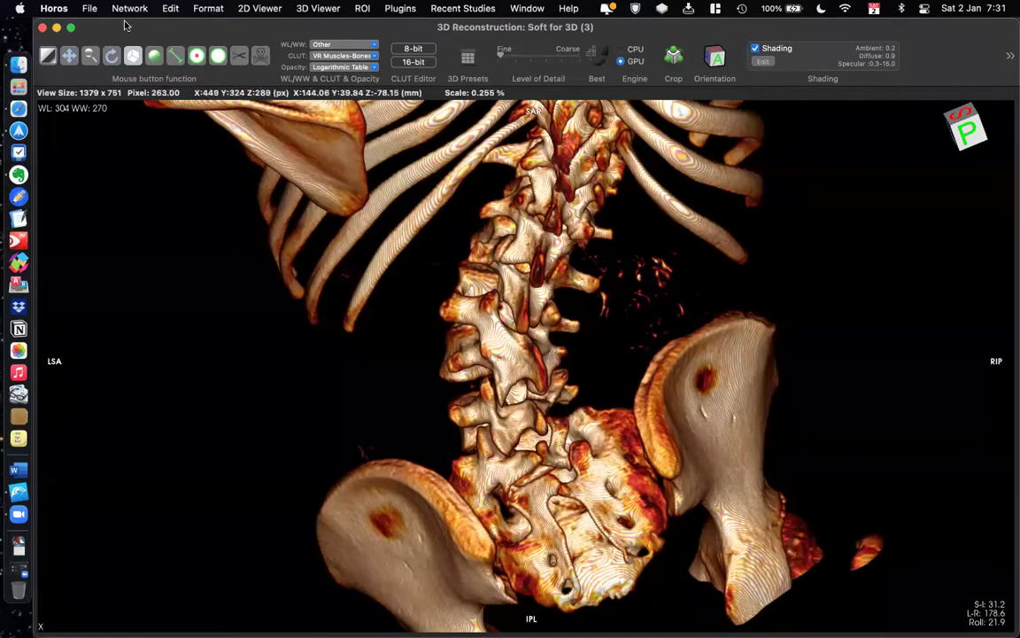
Outline the right iliac wing with the scissors tool and cut it out of the rendering.
left_click(239, 56)
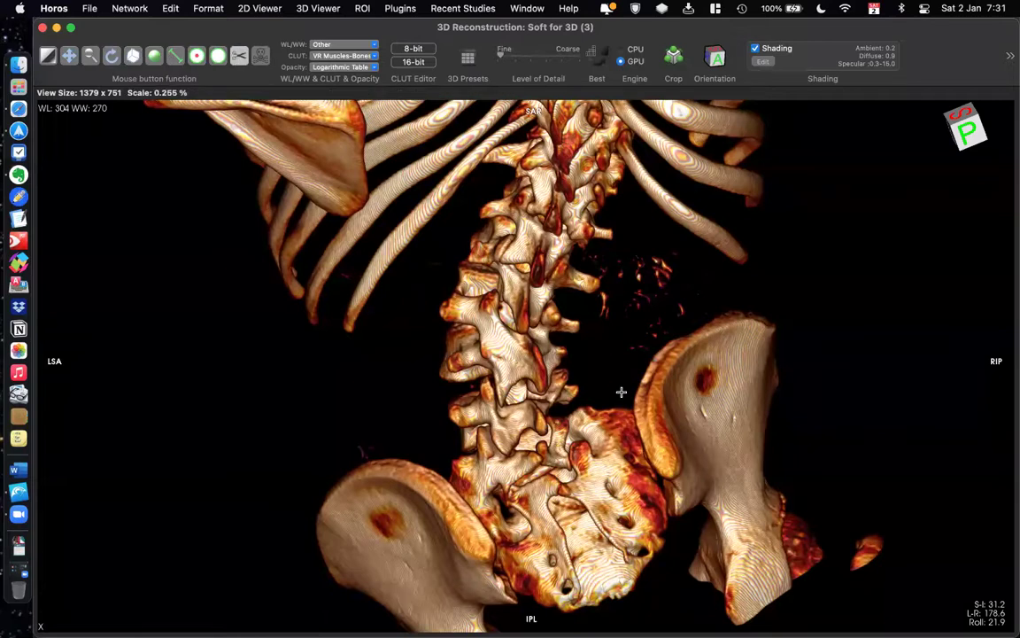
left_click(617, 342)
left_click(706, 515)
left_click(779, 516)
left_click(837, 478)
left_click(828, 330)
left_click(794, 290)
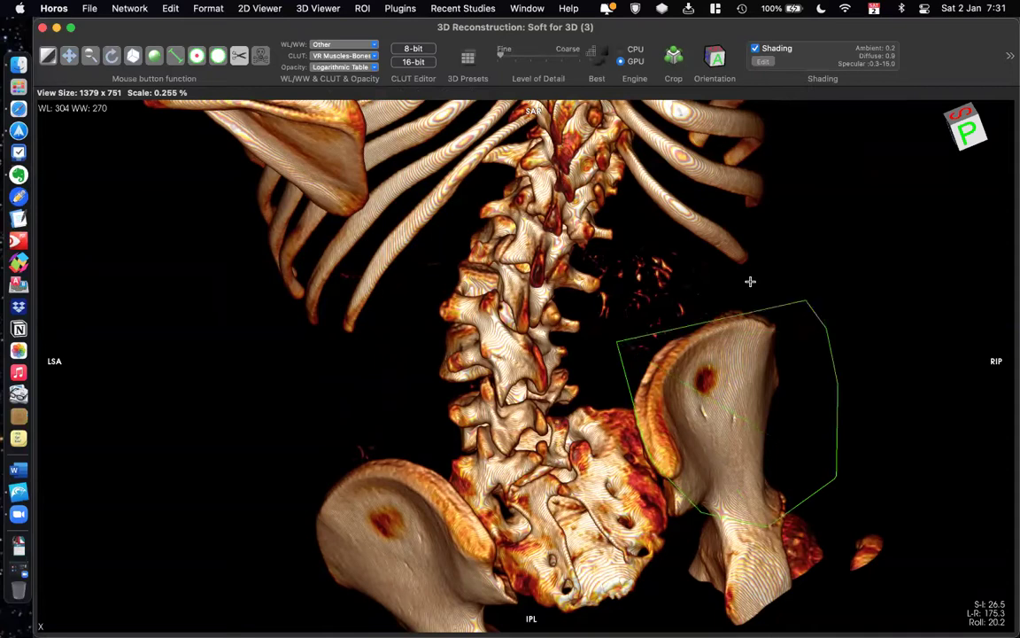
left_click(750, 281)
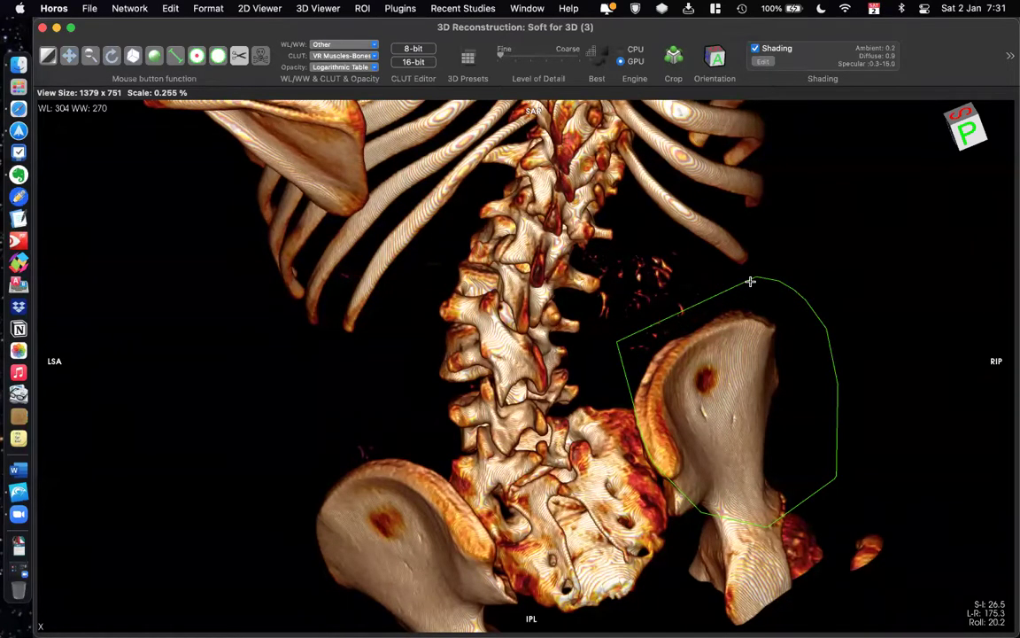
key("Return")
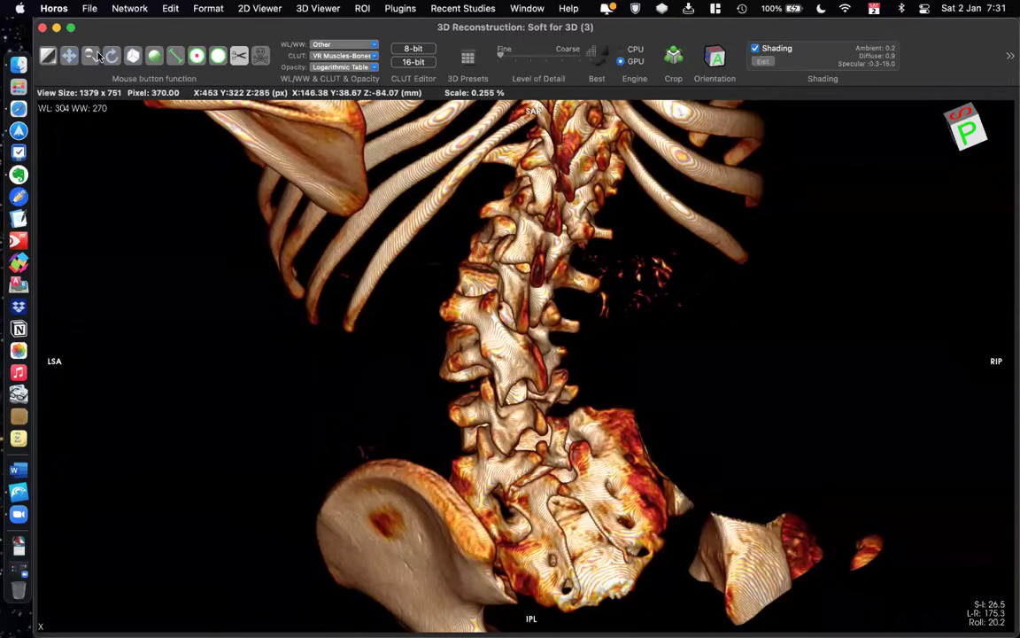
Rotate the rendering to examine the lumbar vertebrae from the right side, where the iliac wing was removed.
left_click(132, 57)
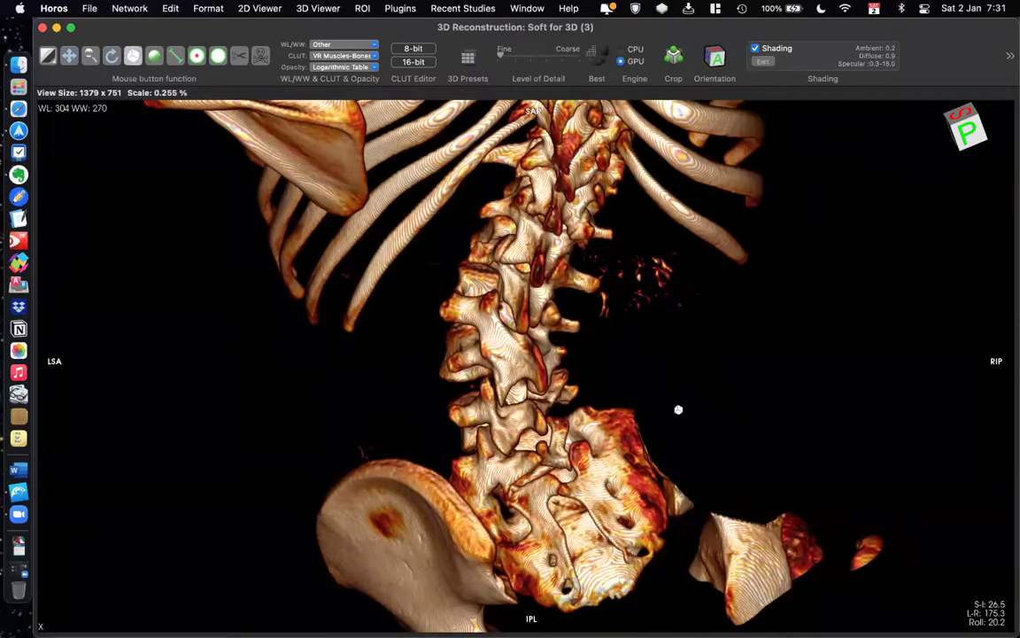
left_click_drag(645, 407, 310, 474)
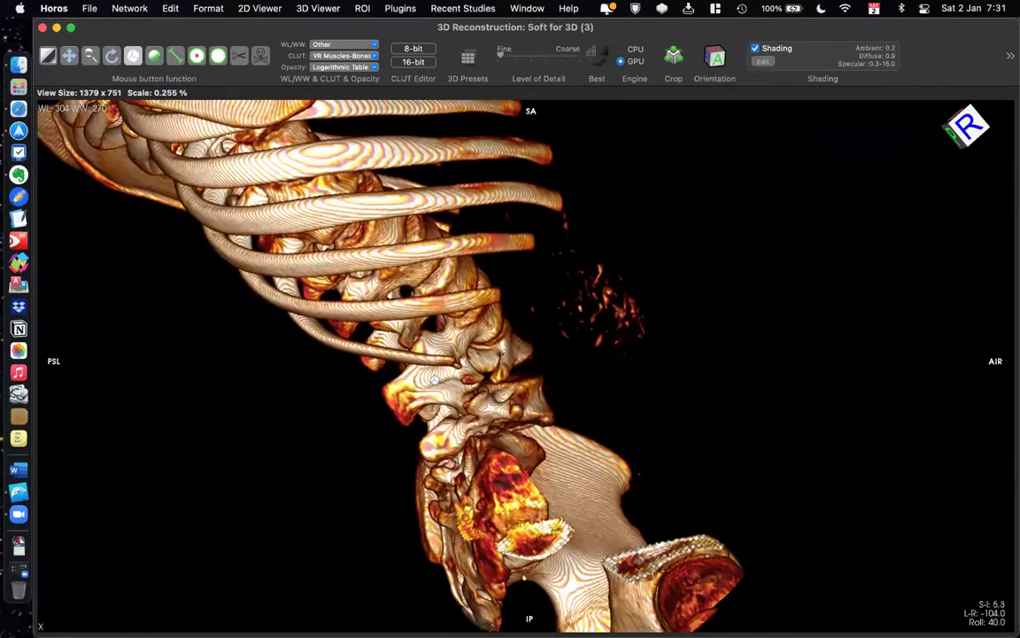
left_click_drag(441, 333, 481, 347)
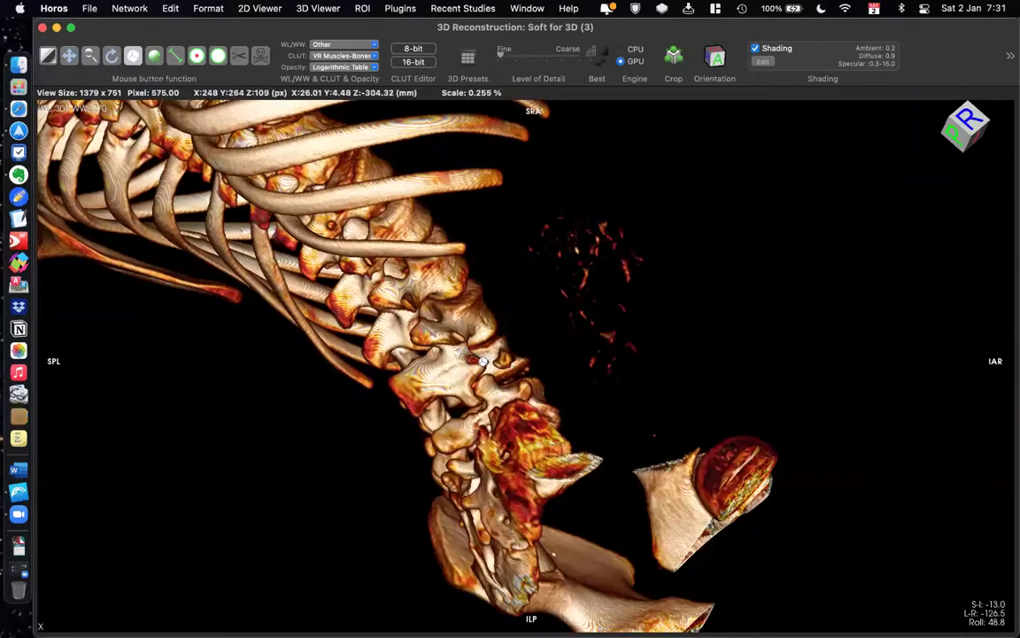
left_click_drag(506, 369, 528, 317)
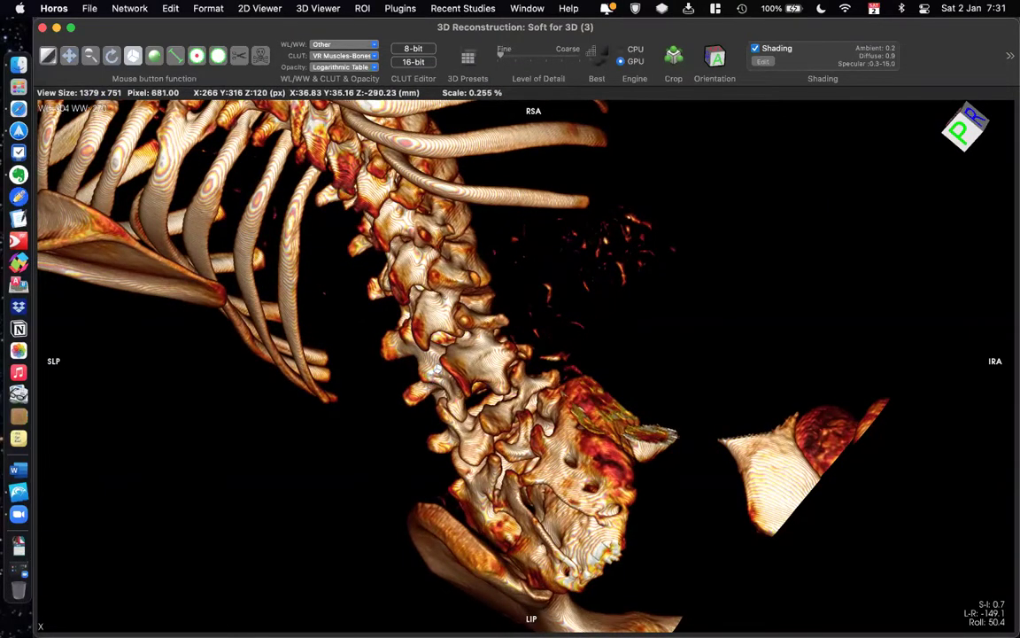
left_click_drag(459, 366, 591, 349)
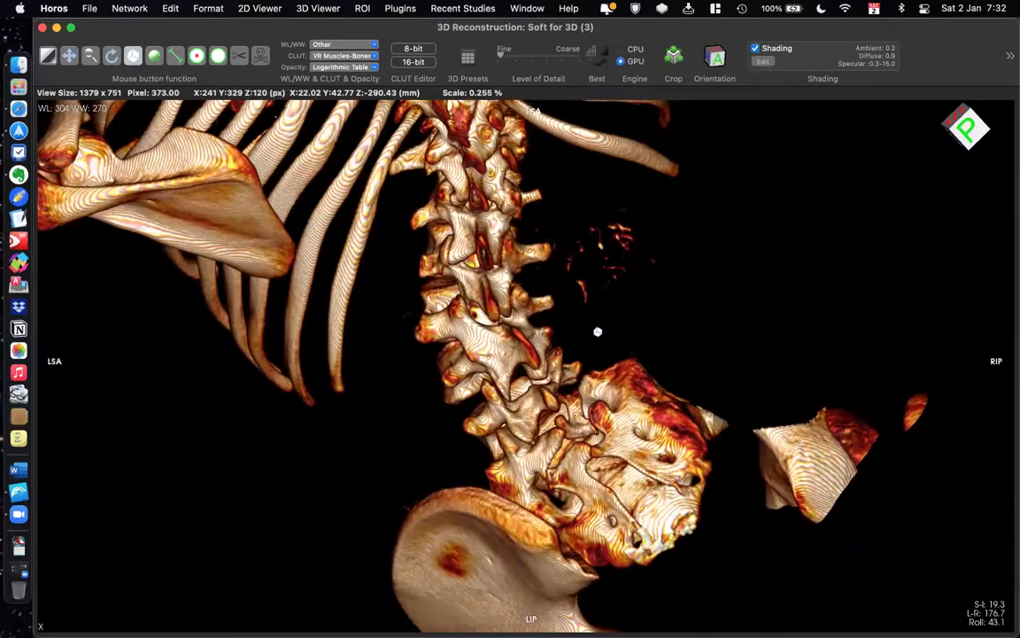
Roll the lumbar spine upright in a posterior view and adjust the windowing to about WL 278 and WW 325.
left_click(112, 56)
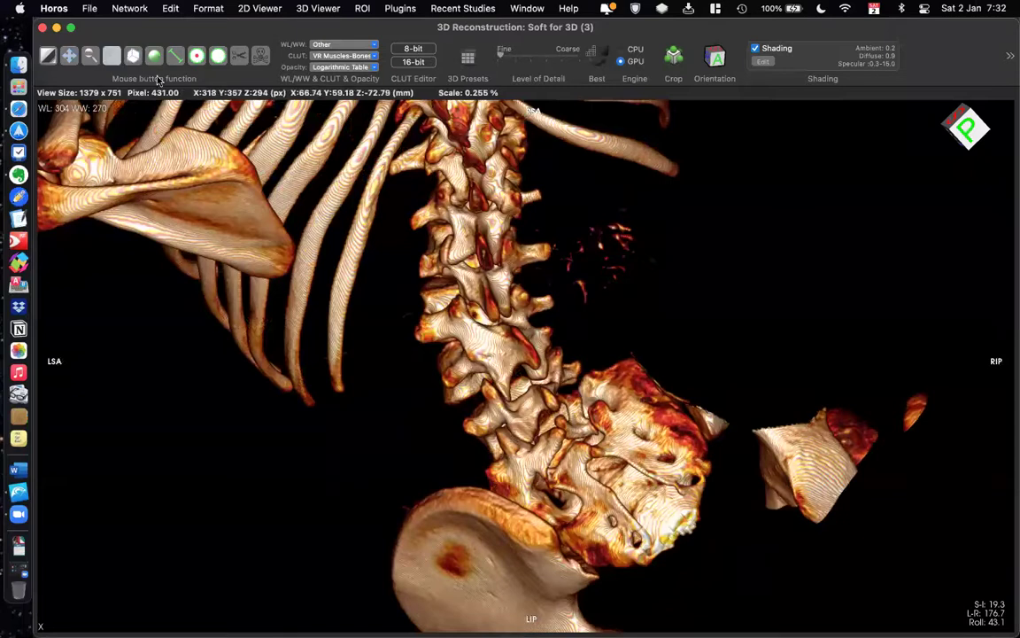
left_click_drag(426, 396, 400, 362)
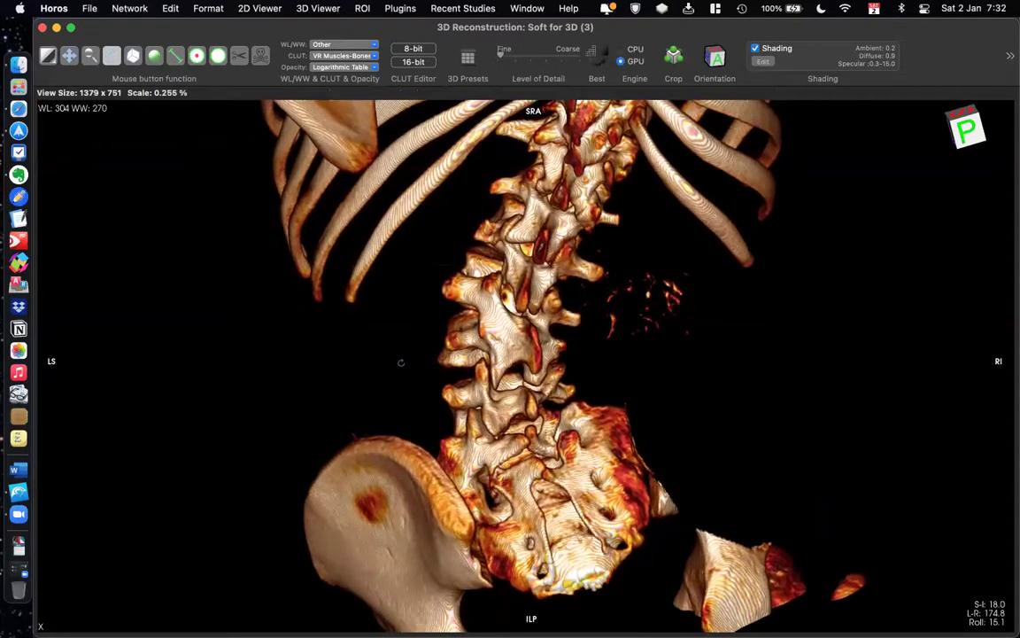
left_click(133, 55)
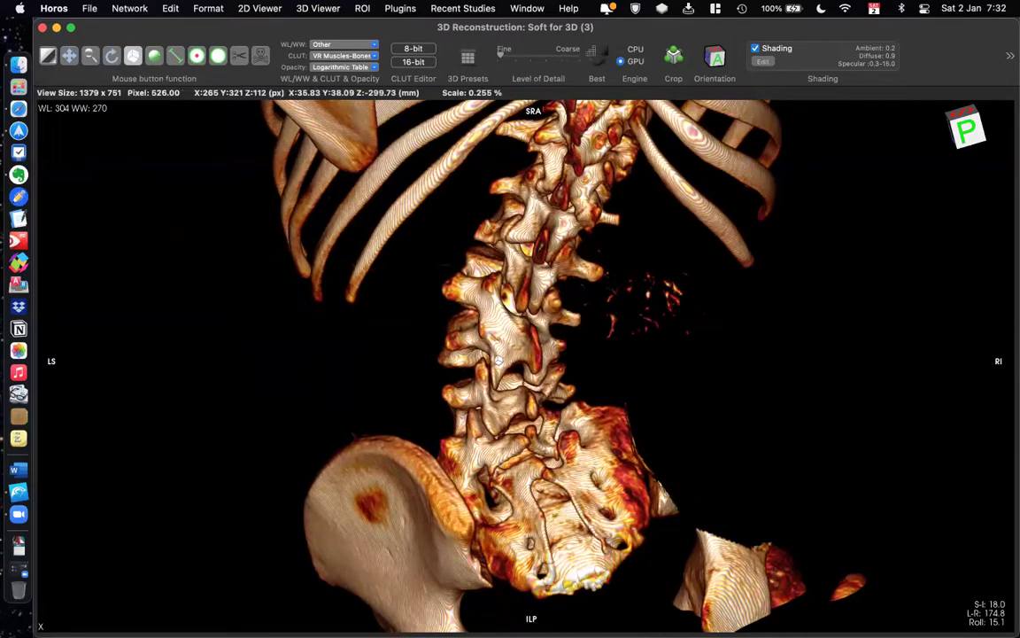
left_click_drag(448, 335, 409, 363)
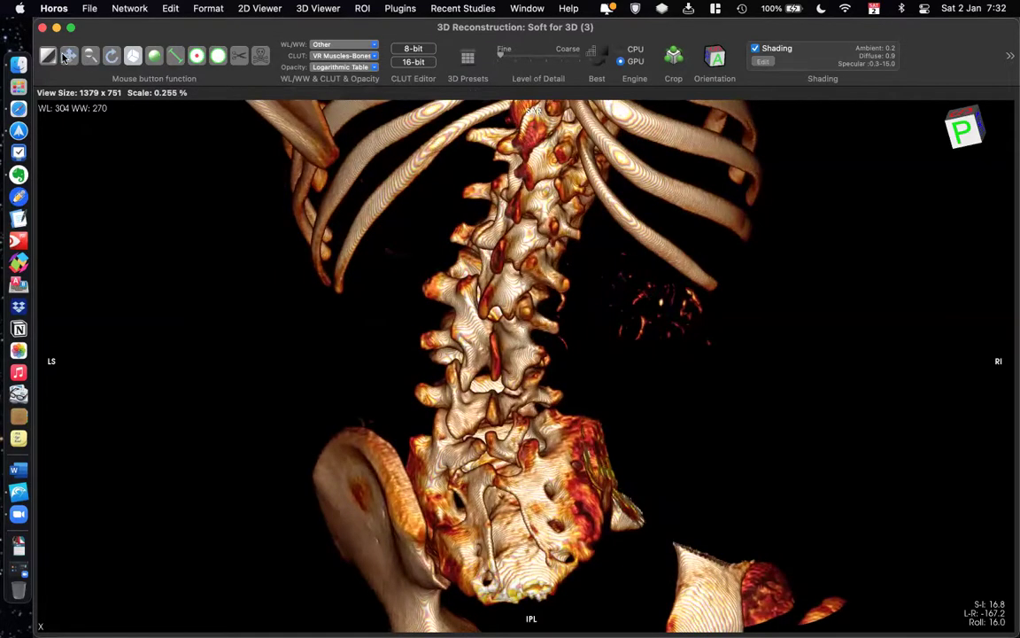
left_click(47, 56)
mouse_move(393, 280)
left_mouse_down()
mouse_move(410, 300)
mouse_move(439, 391)
mouse_move(407, 292)
left_mouse_up()
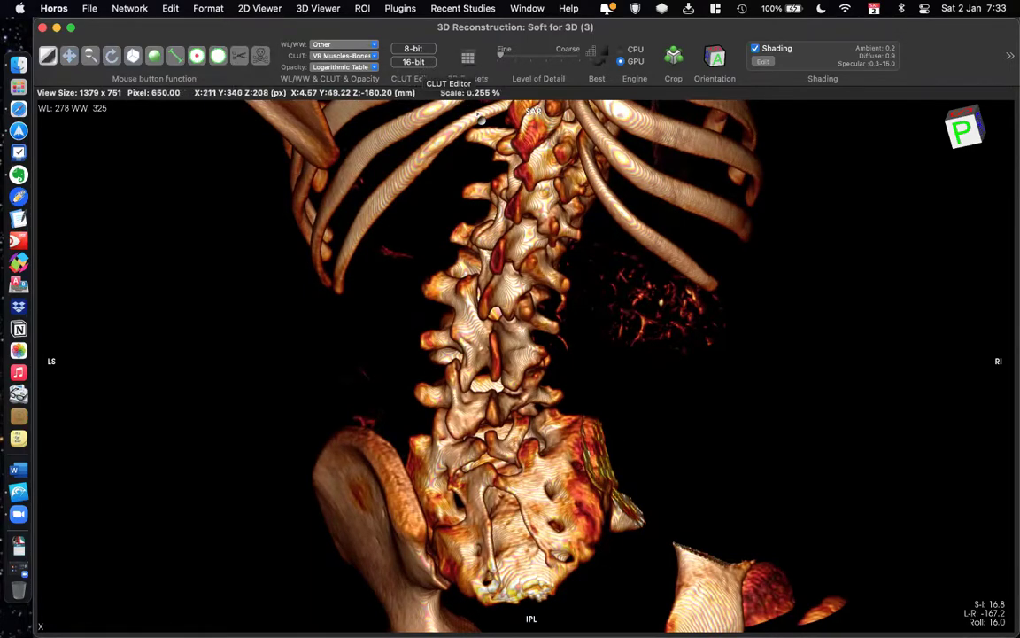
Outline the speckled soft-tissue remnants near the tip of the lowest right rib with the scissors tool and cut them out.
key("c")
left_click(623, 229)
left_click(605, 275)
left_click(611, 326)
left_click(638, 348)
double_click(698, 360)
left_click_drag(730, 315, 722, 259)
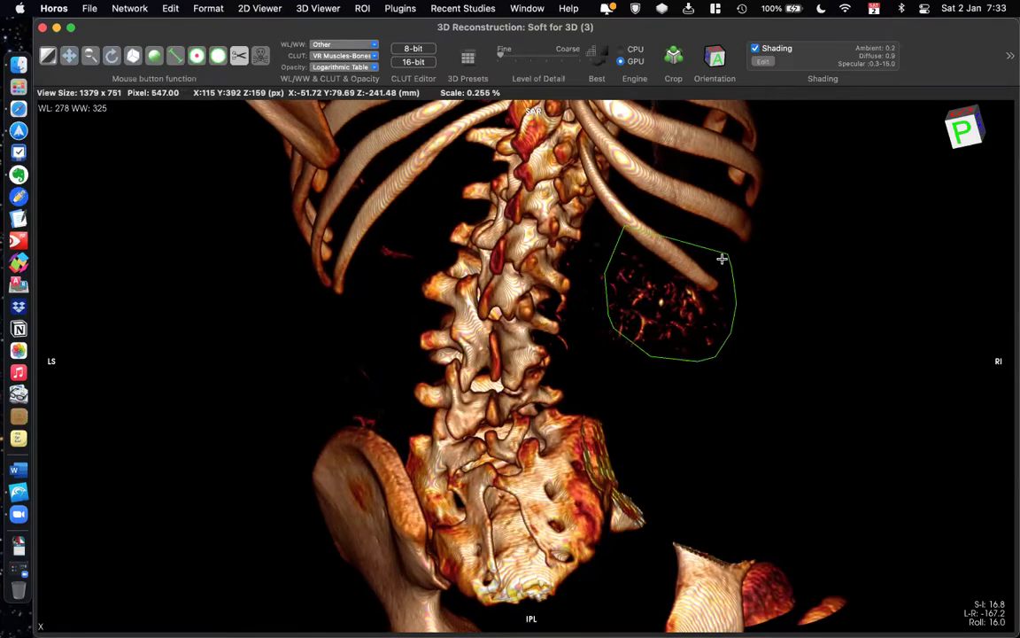
key("Return")
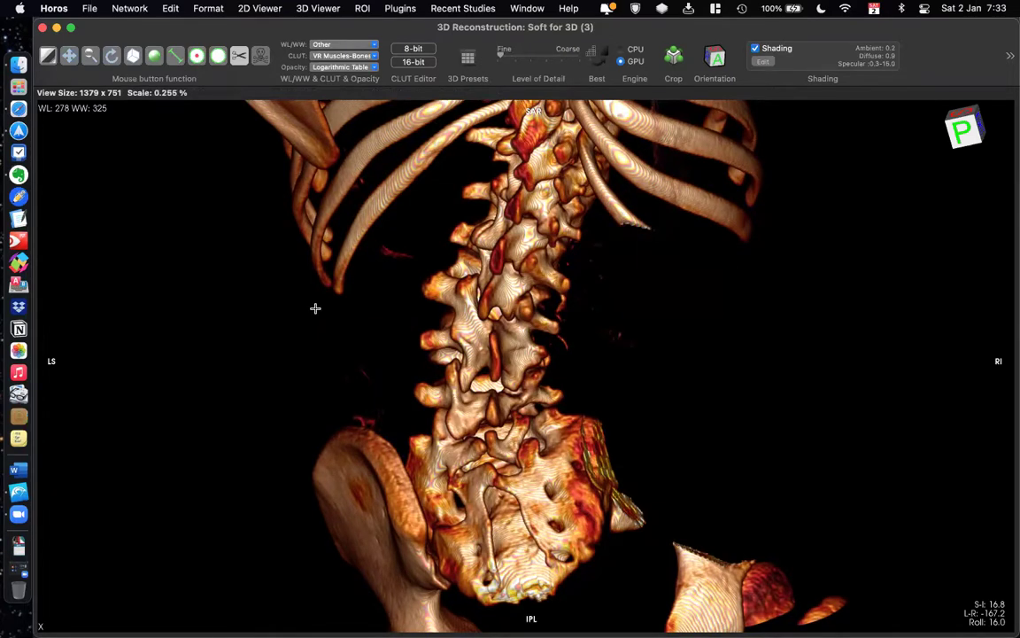
Outline the whole spine from the neck to the upper sacrum in the posterior view and remove everything outside the outline.
left_click(88, 55)
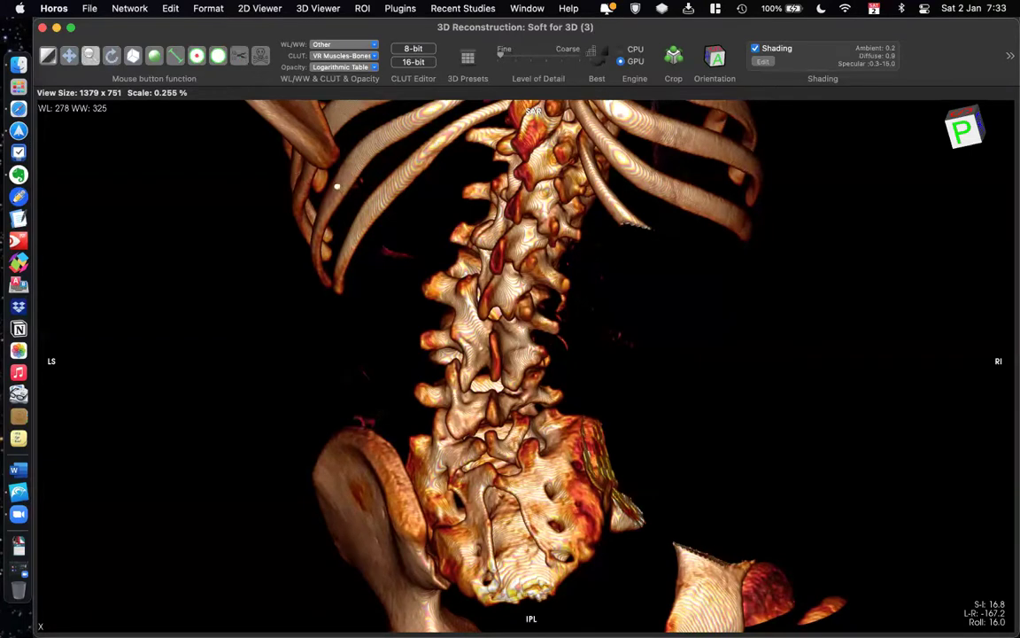
left_click_drag(439, 224, 481, 471)
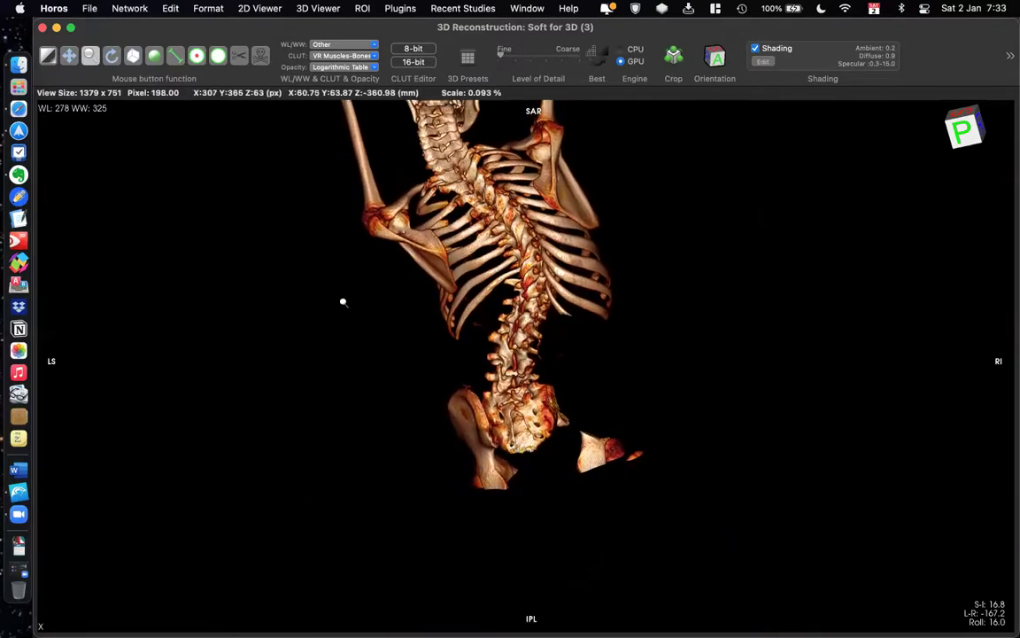
left_click(237, 57)
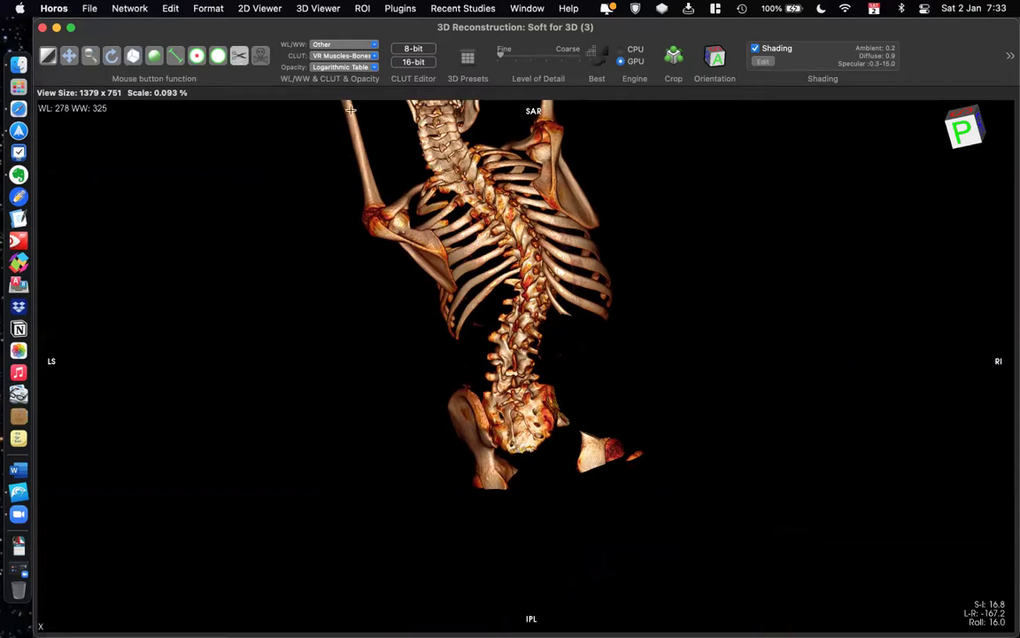
left_click(416, 145)
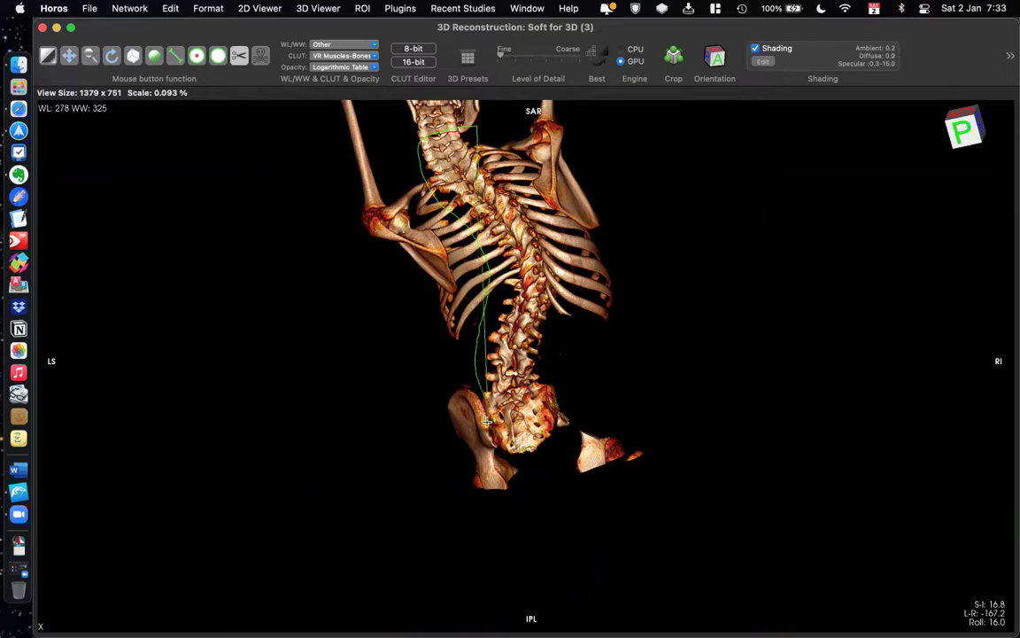
left_click(560, 395)
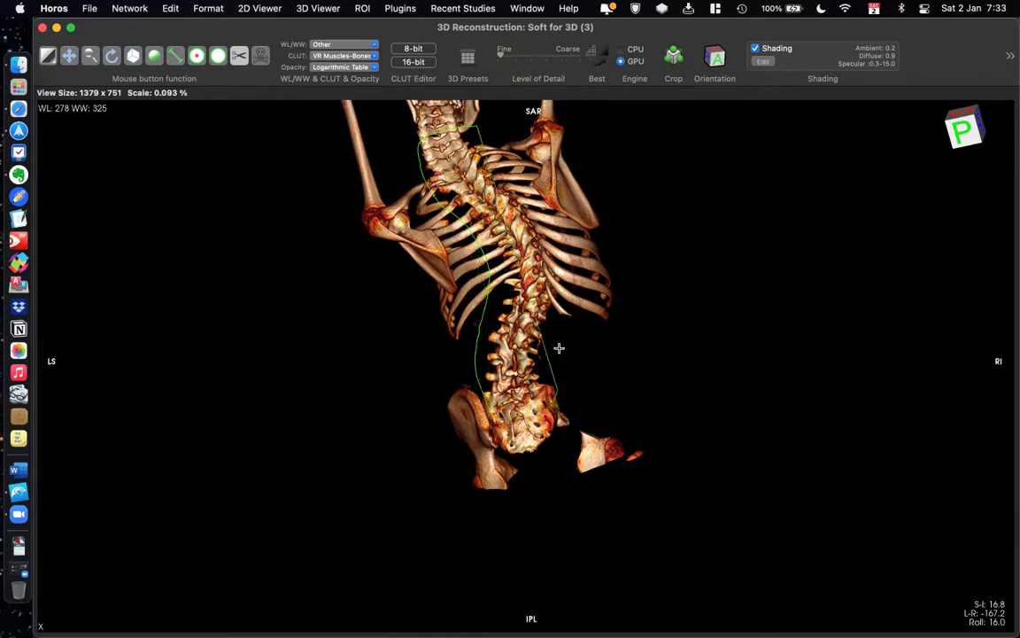
left_click(566, 308)
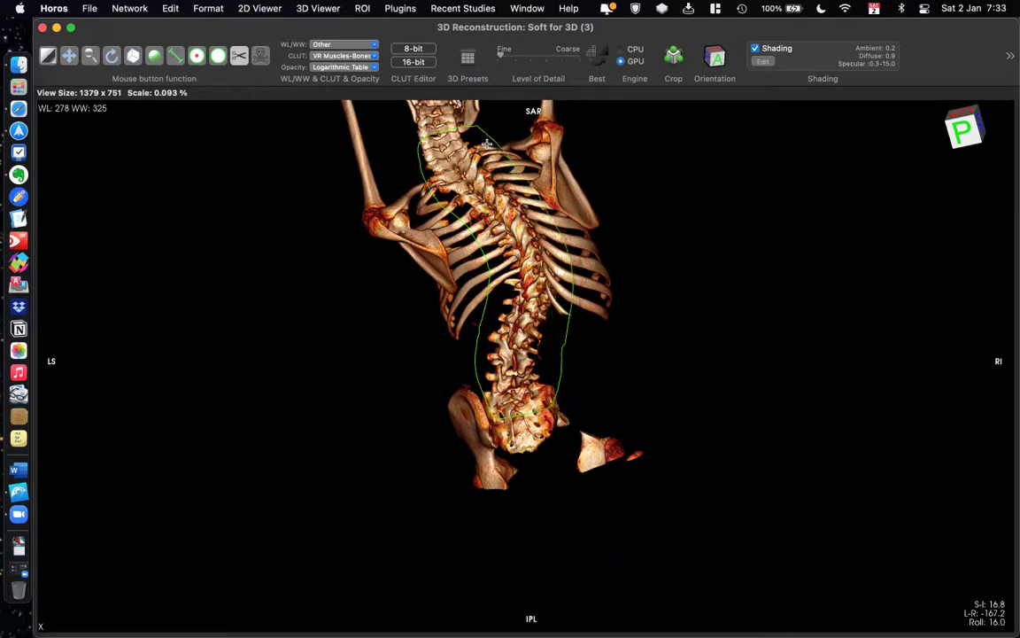
double_click(471, 184)
key("Return")
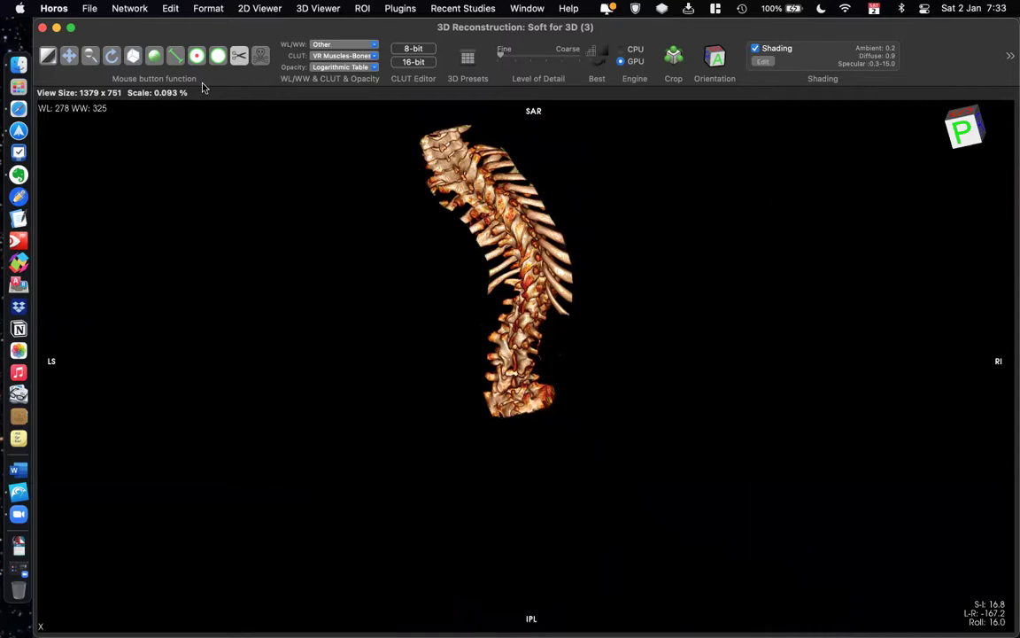
Turn the isolated spine to a right lateral view, outline it, and remove the anterior rib and soft-tissue fragments outside the outline.
left_click(91, 55)
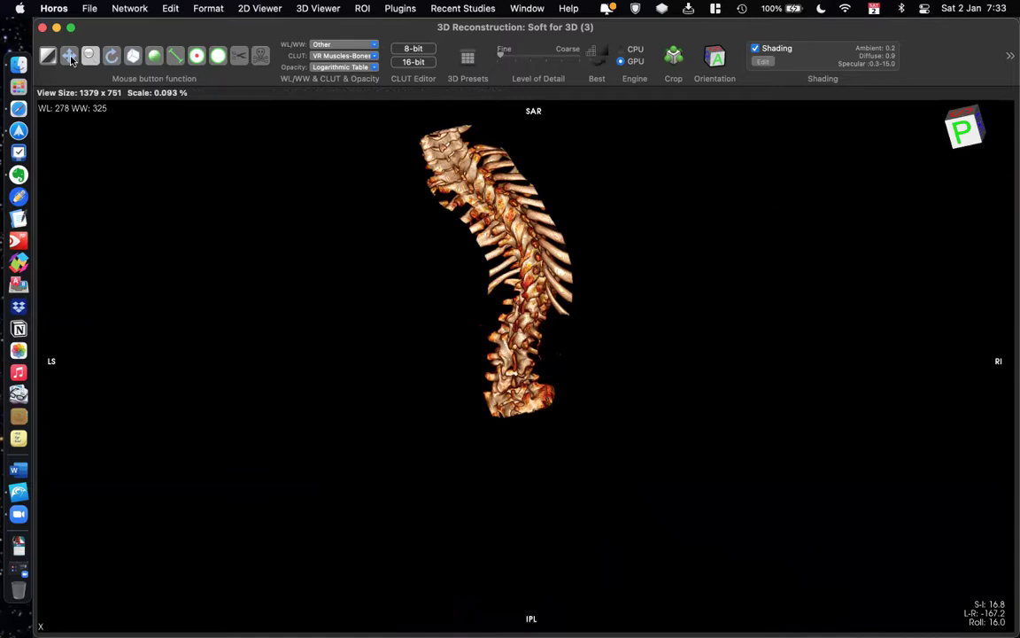
left_click(69, 55)
left_click(112, 55)
left_click(133, 55)
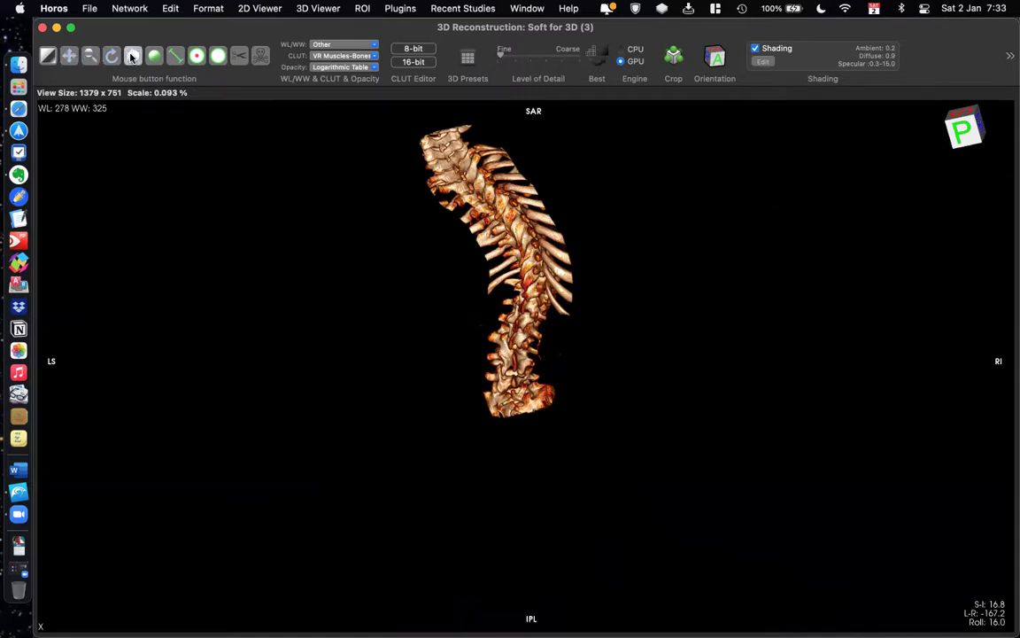
left_click_drag(522, 258, 150, 344)
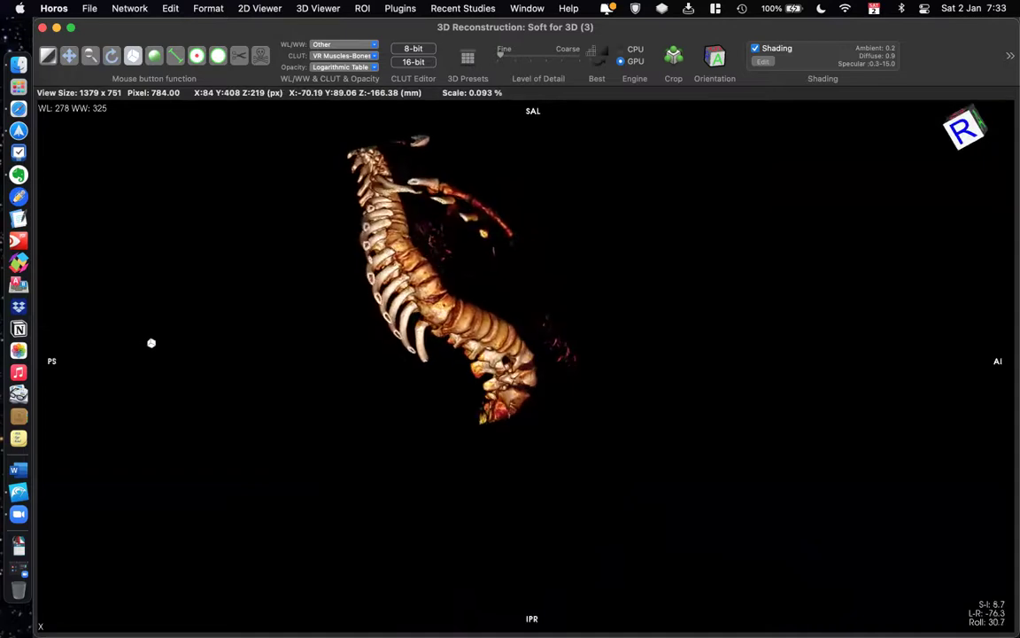
left_click(237, 56)
mouse_move(337, 140)
left_mouse_down()
mouse_move(369, 135)
mouse_move(409, 184)
mouse_move(418, 210)
mouse_move(407, 227)
mouse_move(450, 290)
mouse_move(502, 312)
mouse_move(538, 403)
mouse_move(517, 435)
mouse_move(446, 405)
mouse_move(402, 355)
mouse_move(350, 258)
mouse_move(335, 175)
left_mouse_up()
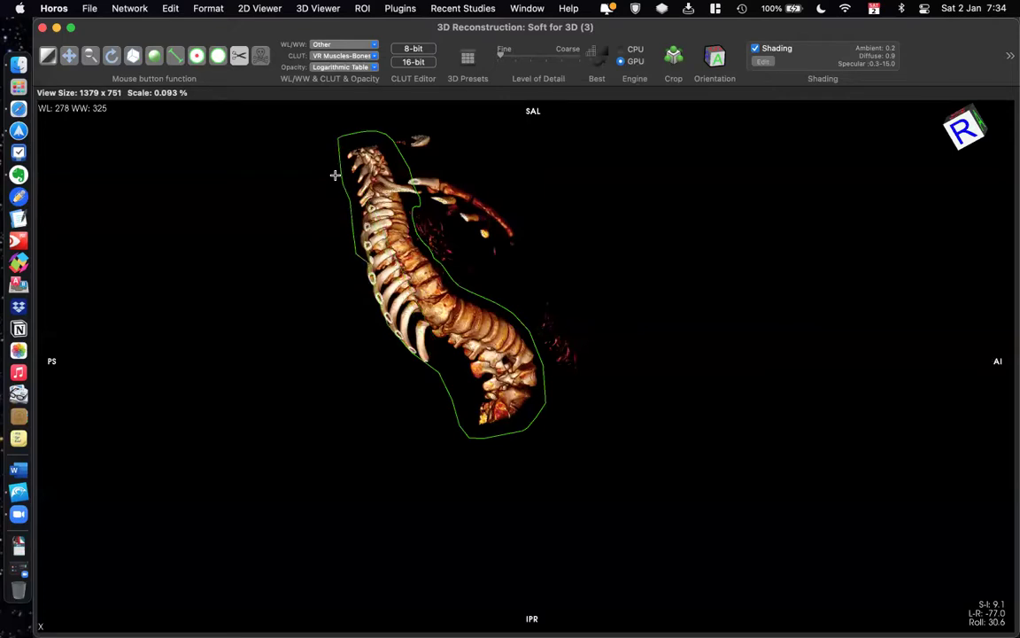
key("Return")
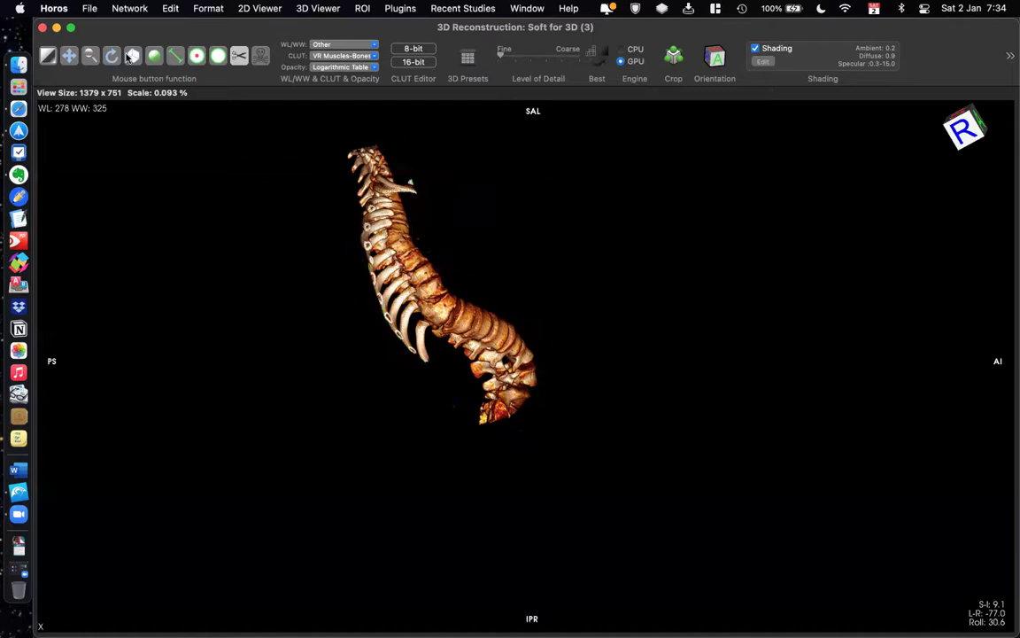
Return to a posterior view and examine the isolated thoracic and lumbar spine up close.
key("r")
left_click_drag(332, 348, 829, 219)
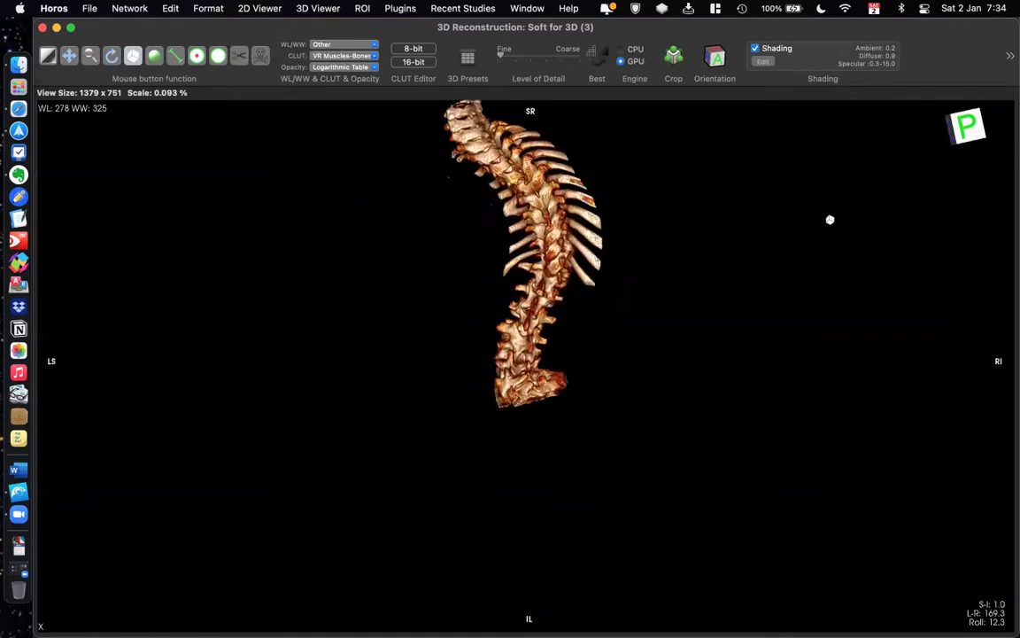
left_click(89, 56)
left_click_drag(479, 347, 115, 98)
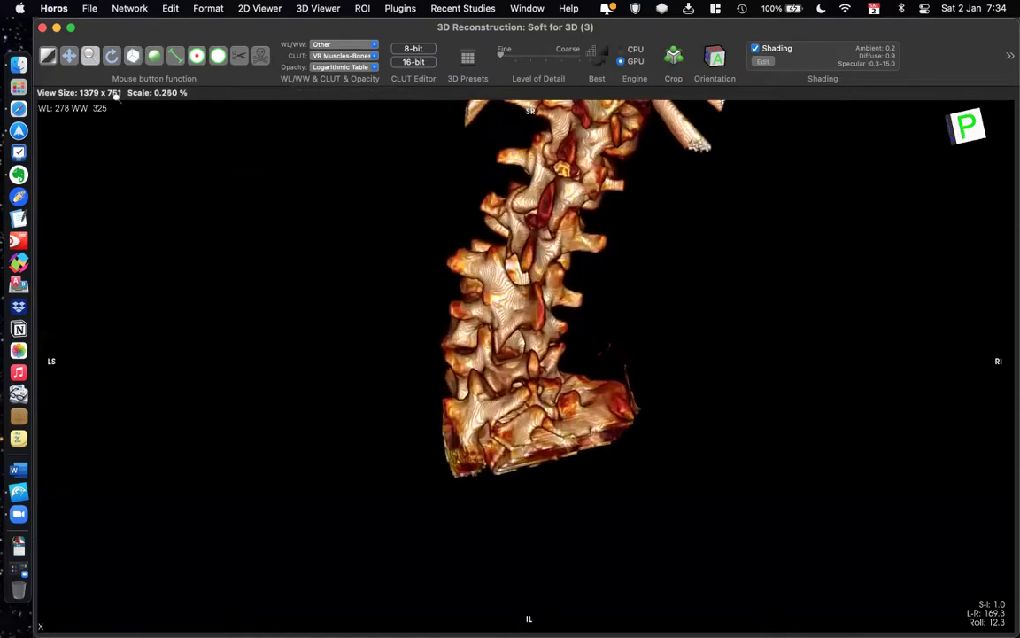
left_click(69, 55)
left_click_drag(635, 439, 570, 406)
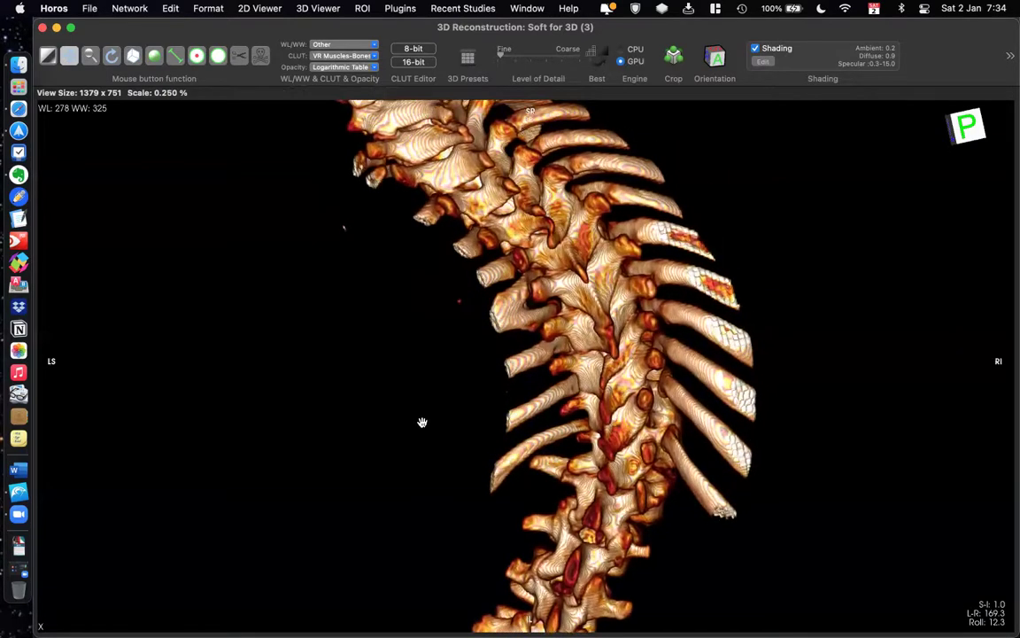
left_click_drag(446, 414, 673, 350)
left_click_drag(442, 350, 395, 352)
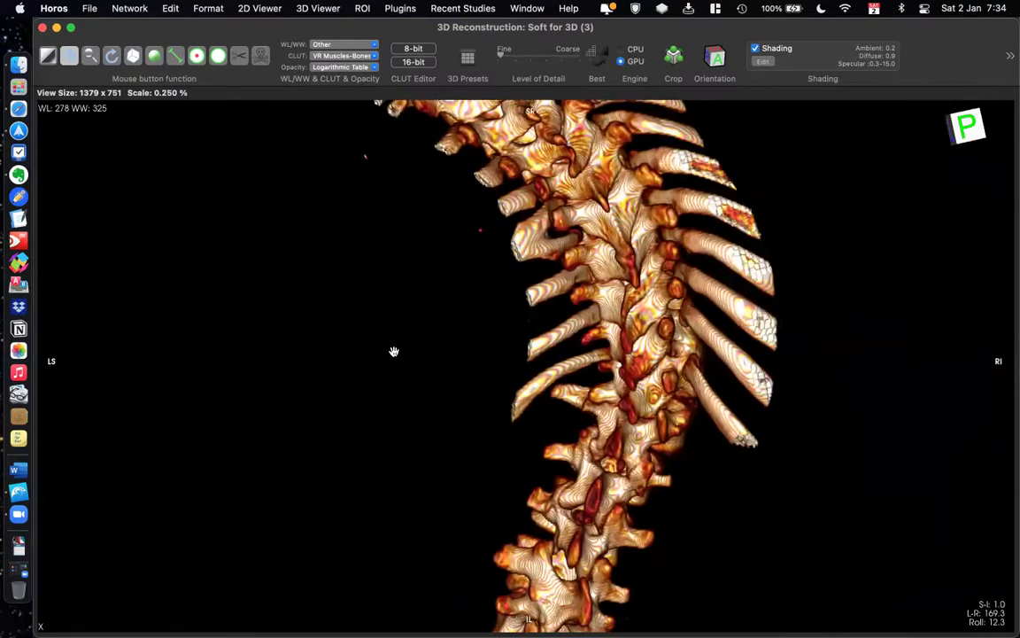
Rotate the spine through a right lateral to an anterior view to examine the vertebral bodies and the overall curve.
left_click(133, 55)
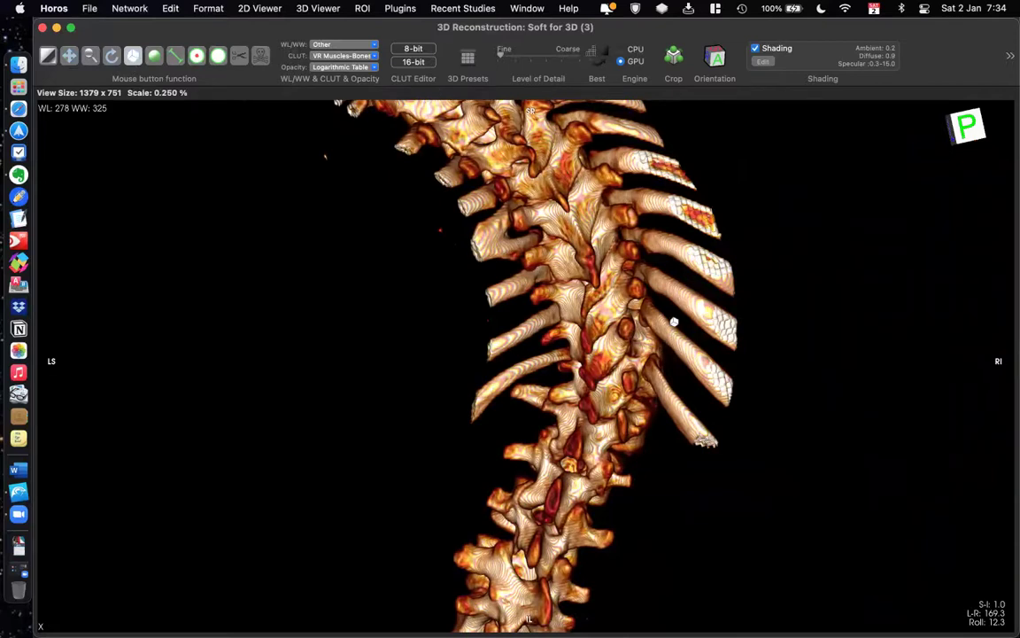
left_click_drag(628, 320, 567, 379)
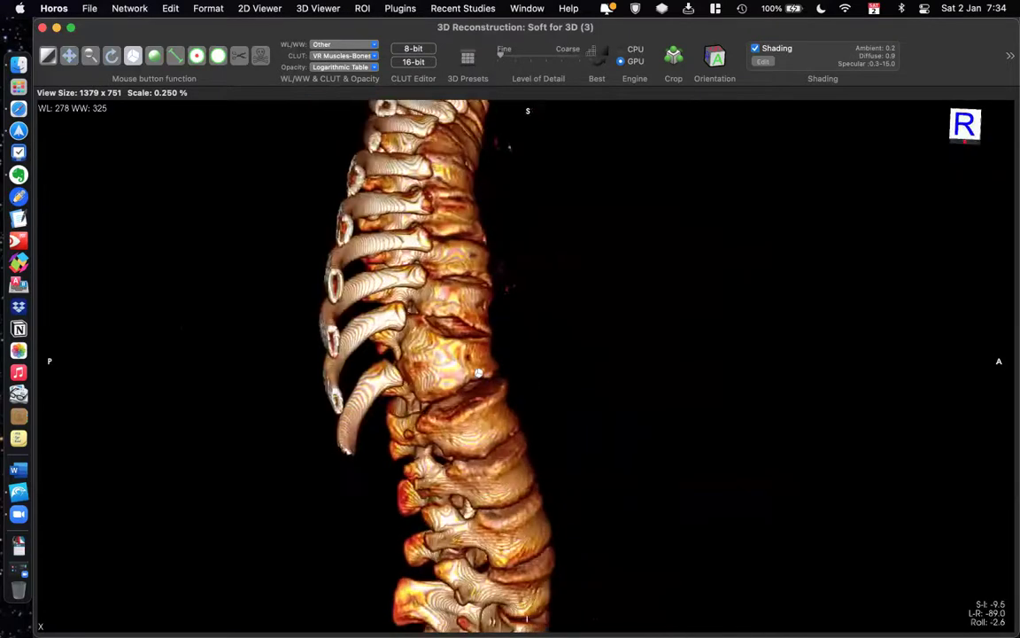
left_click_drag(478, 373, 479, 371)
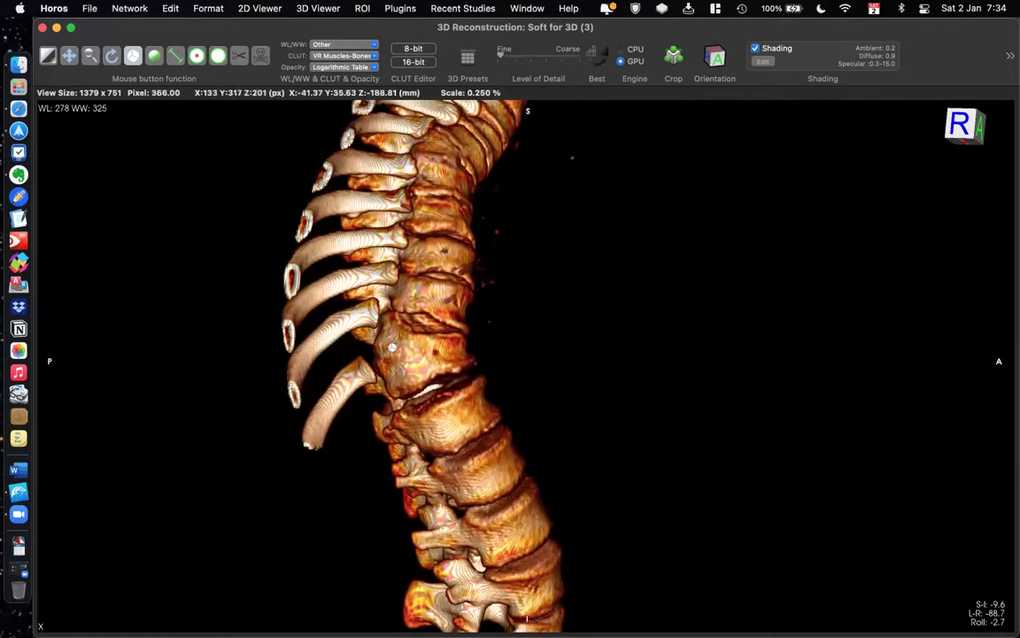
left_click_drag(376, 301, 396, 149)
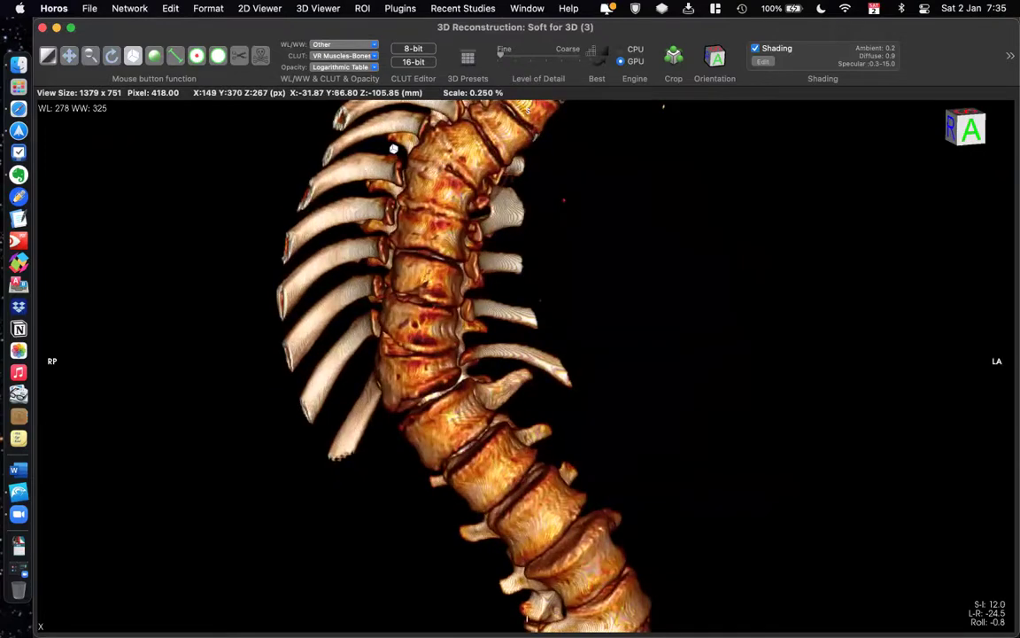
left_click_drag(441, 215, 482, 340)
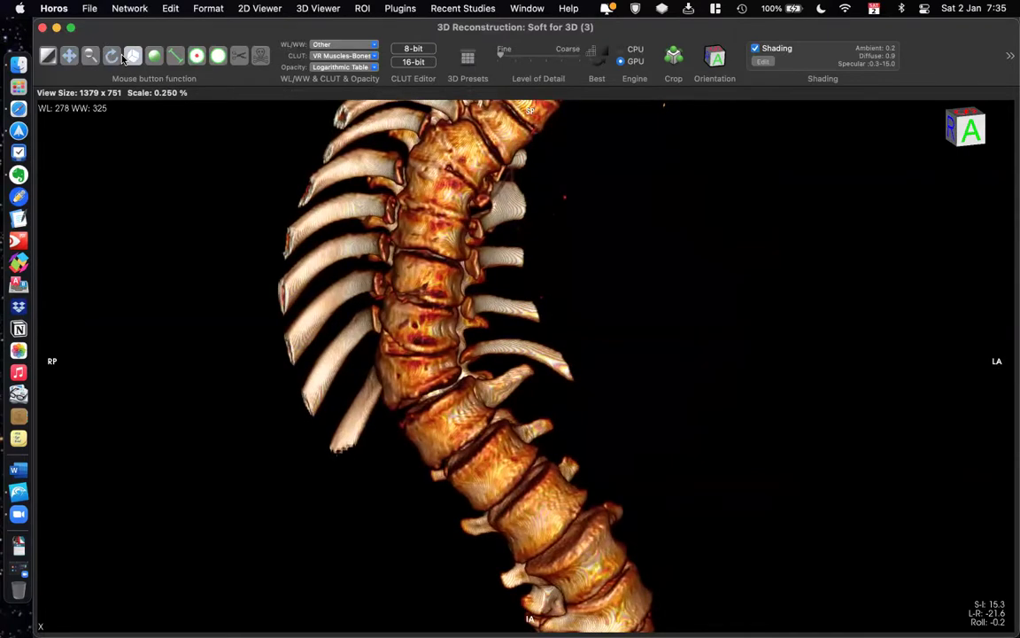
left_click(90, 57)
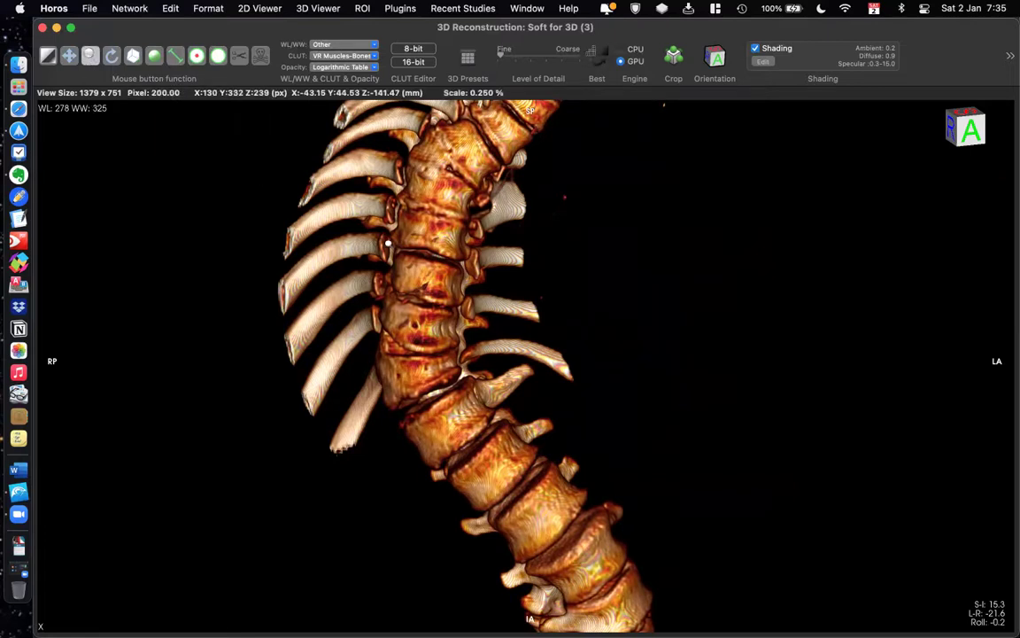
left_click_drag(414, 350, 417, 368)
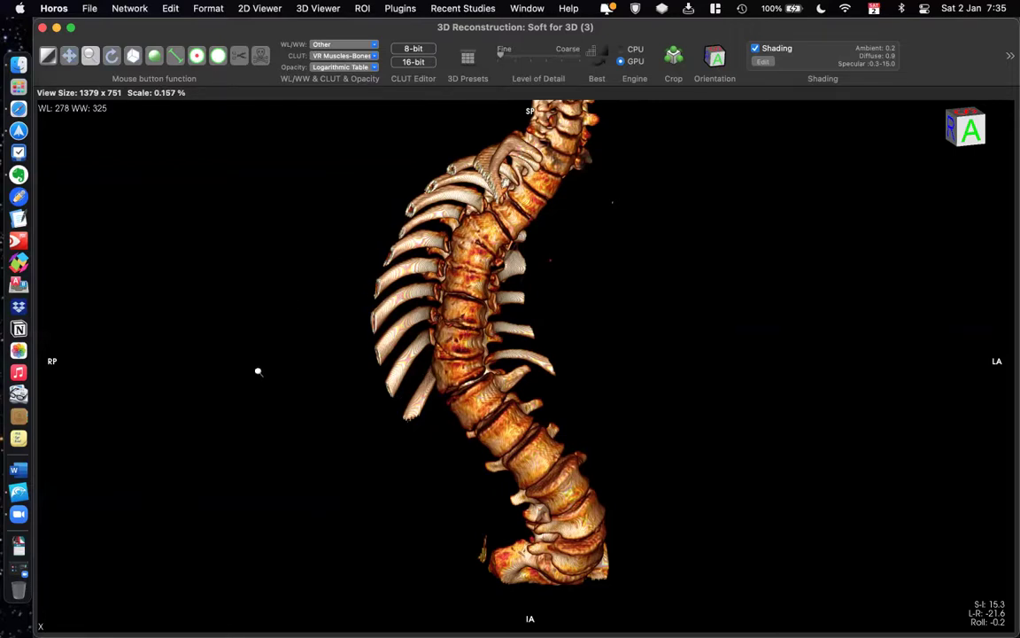
left_click_drag(329, 372, 375, 367)
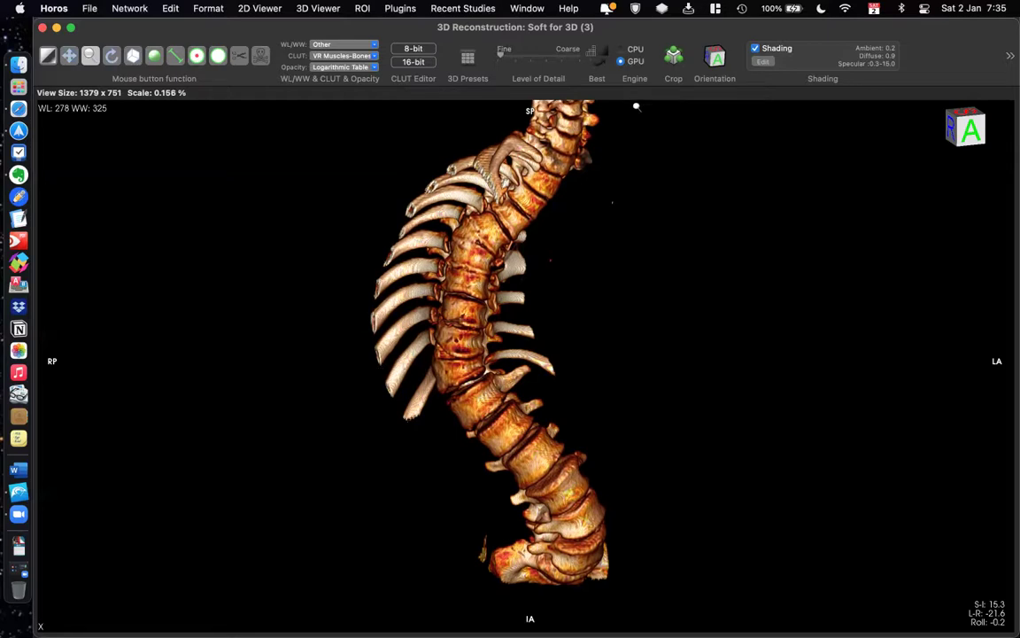
Tighten the crop box around the isolated spine, trimming its cervical end, and view the cropped result from behind.
left_click(676, 62)
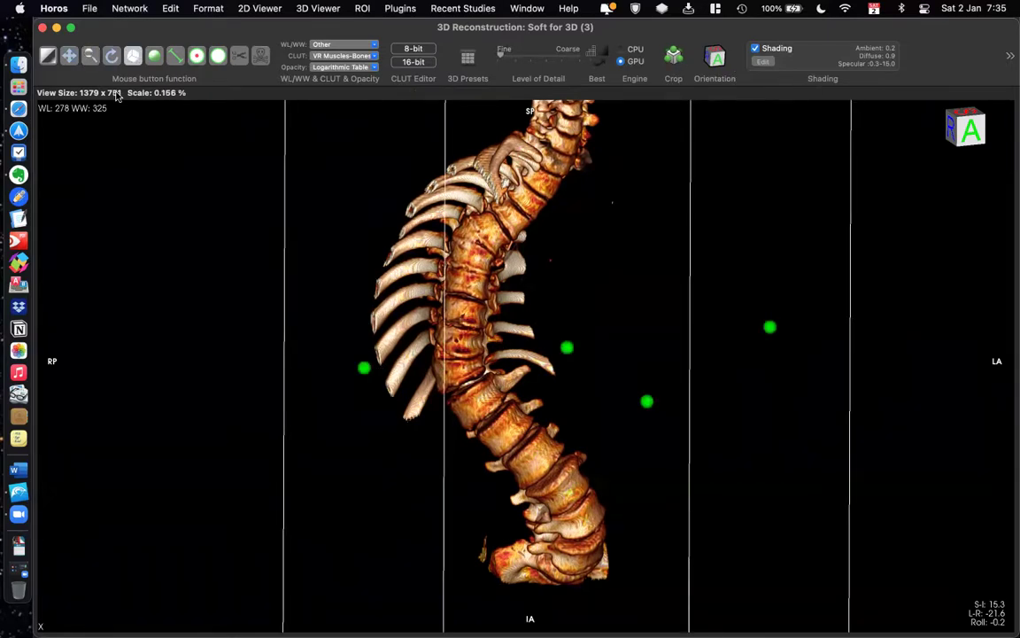
left_click(91, 59)
left_click_drag(238, 323, 276, 416)
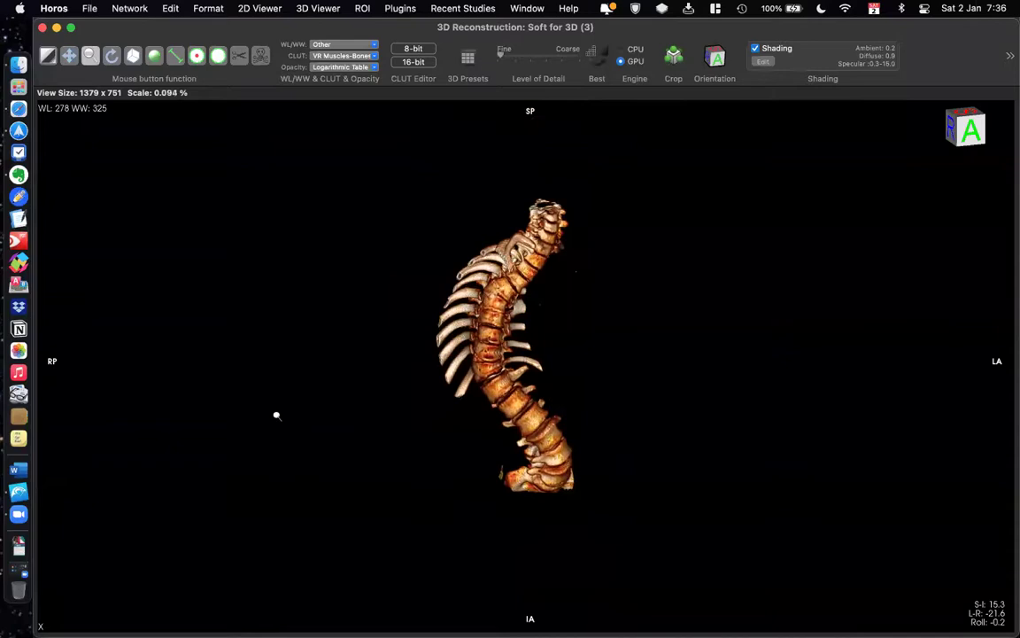
left_click(673, 59)
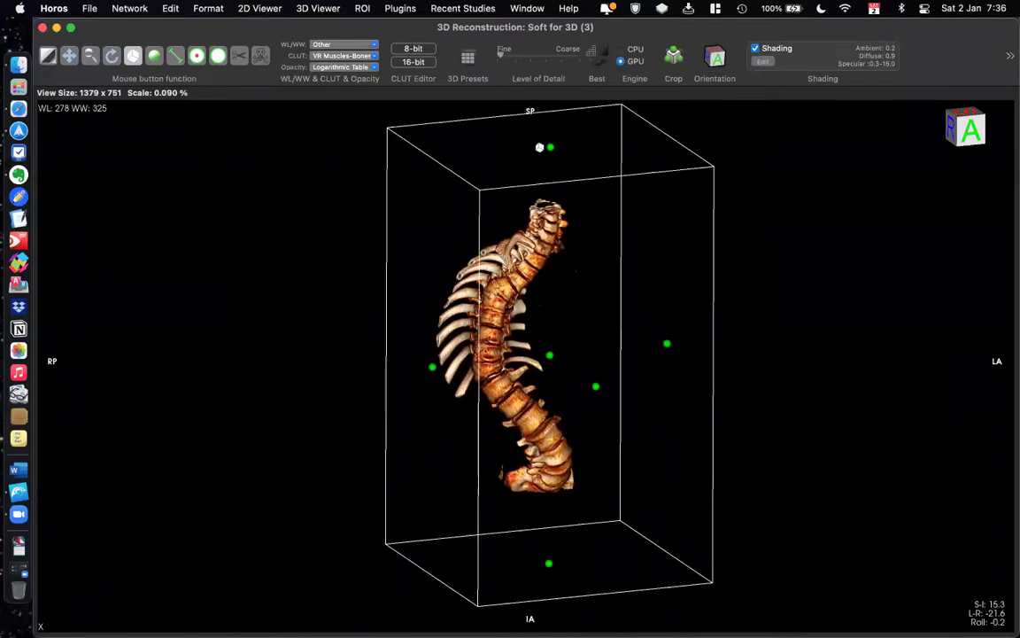
left_click_drag(549, 185, 553, 219)
left_click_drag(639, 390, 618, 387)
mouse_move(526, 549)
left_mouse_down()
mouse_move(523, 537)
mouse_move(524, 569)
mouse_move(524, 528)
left_mouse_up()
left_click(673, 55)
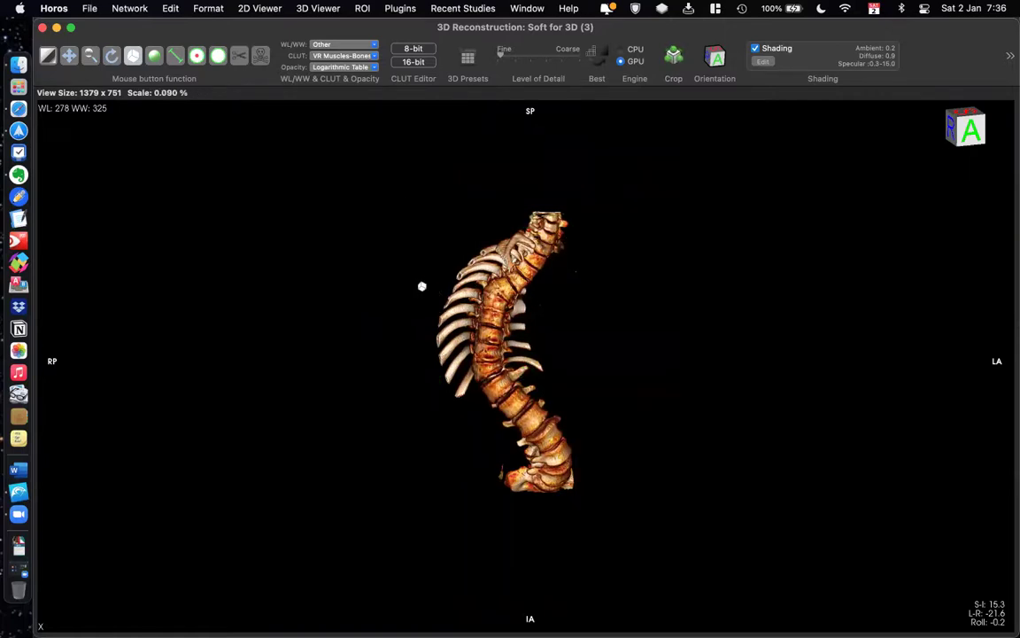
left_click_drag(403, 315, 631, 352)
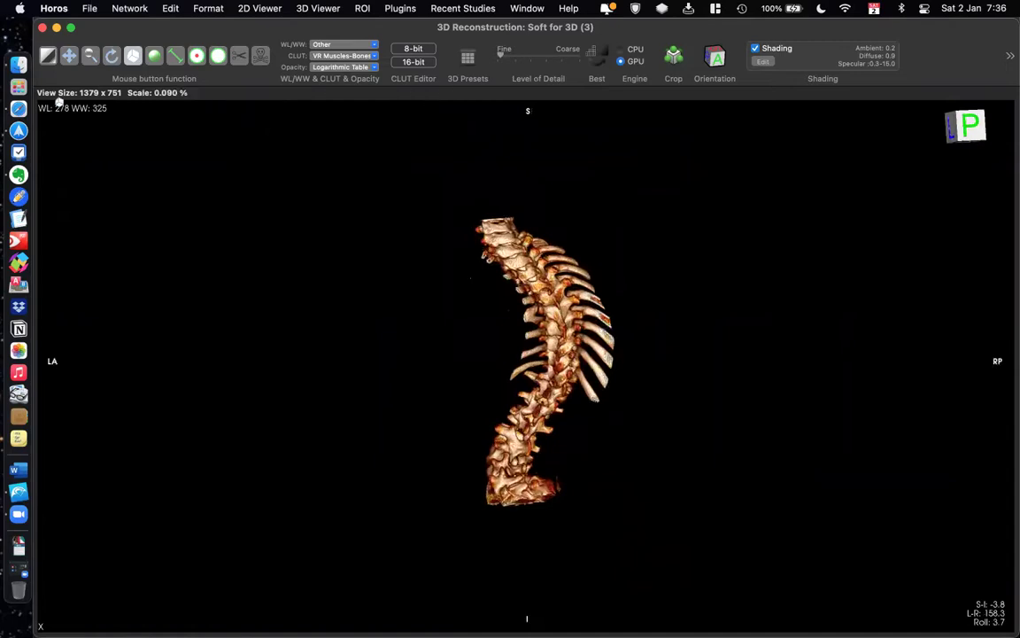
Close the 3D reconstruction and bring the study database window to the front.
left_click(41, 28)
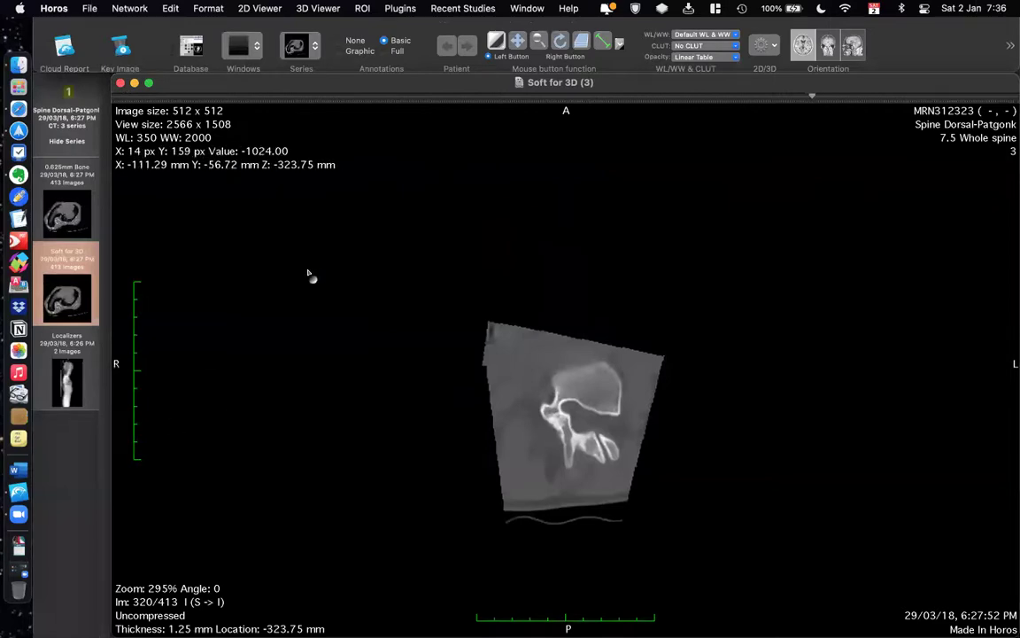
left_click(18, 513)
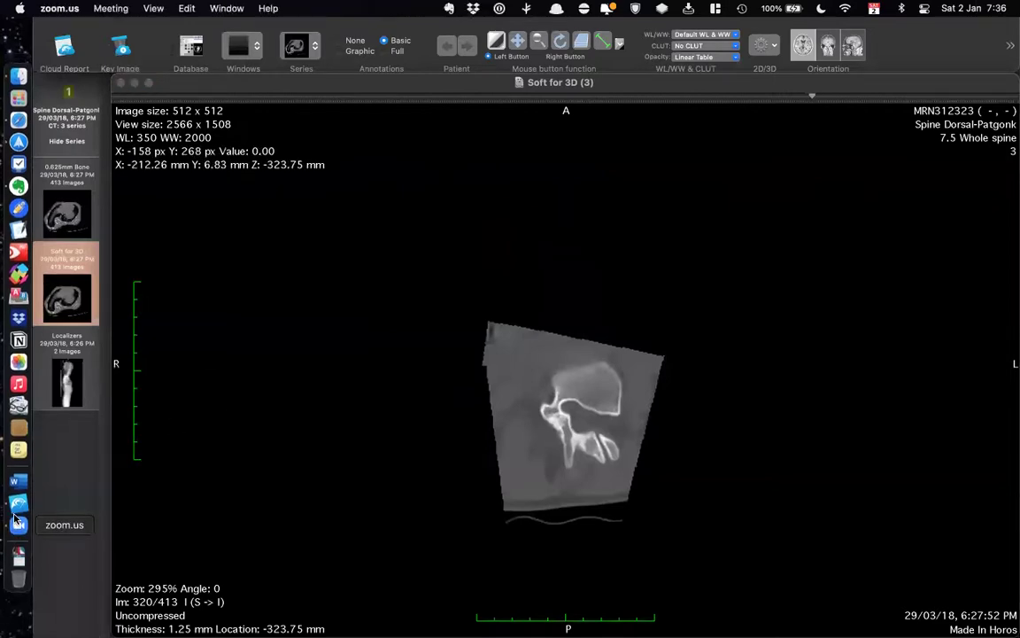
key("ctrl+Up")
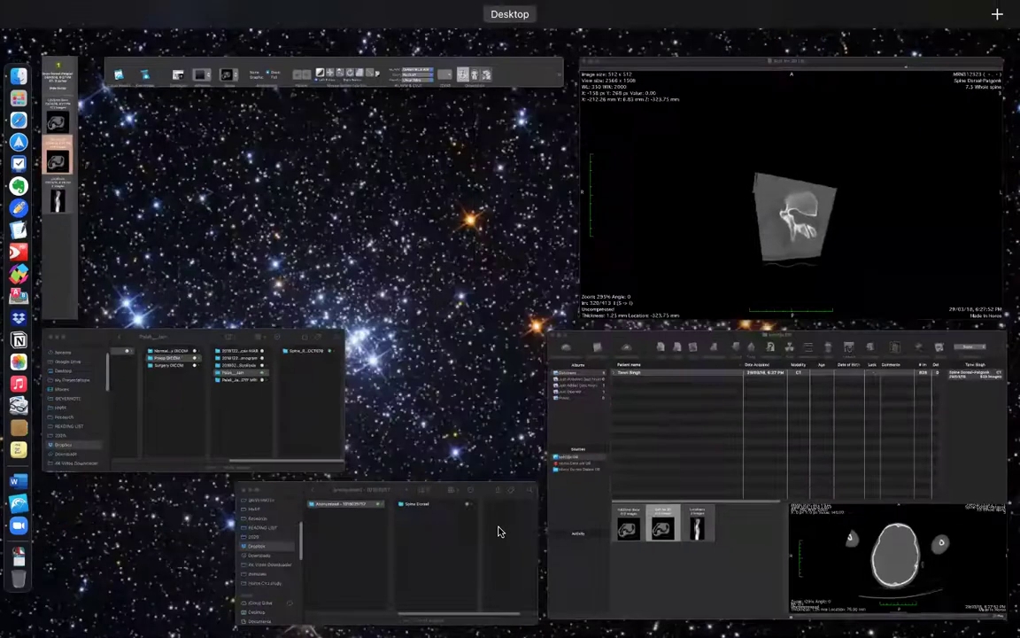
left_click(647, 492)
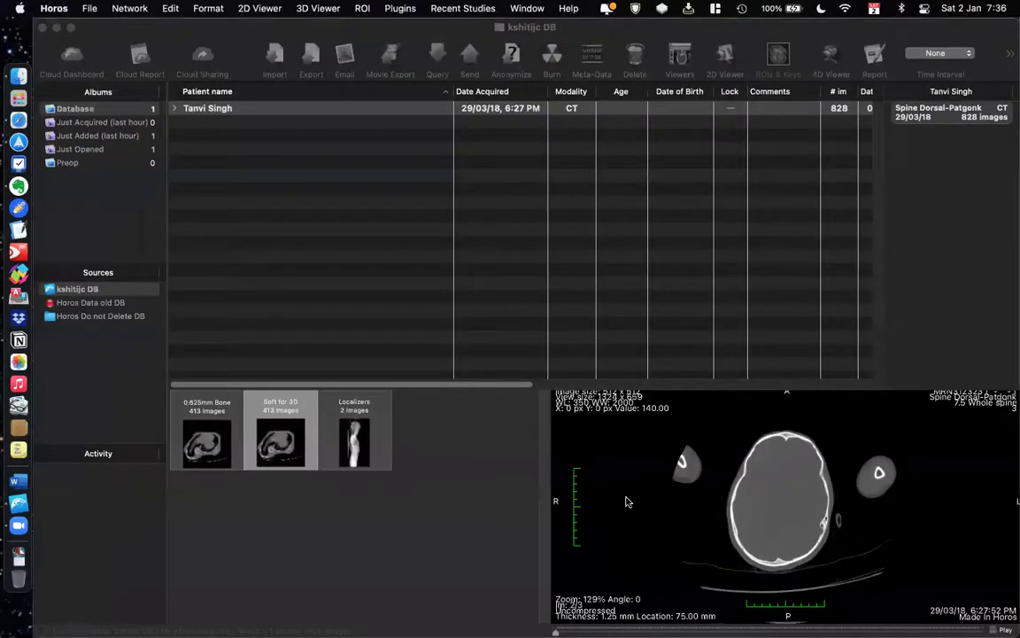
key("ctrl+Up")
key("ctrl+Up")
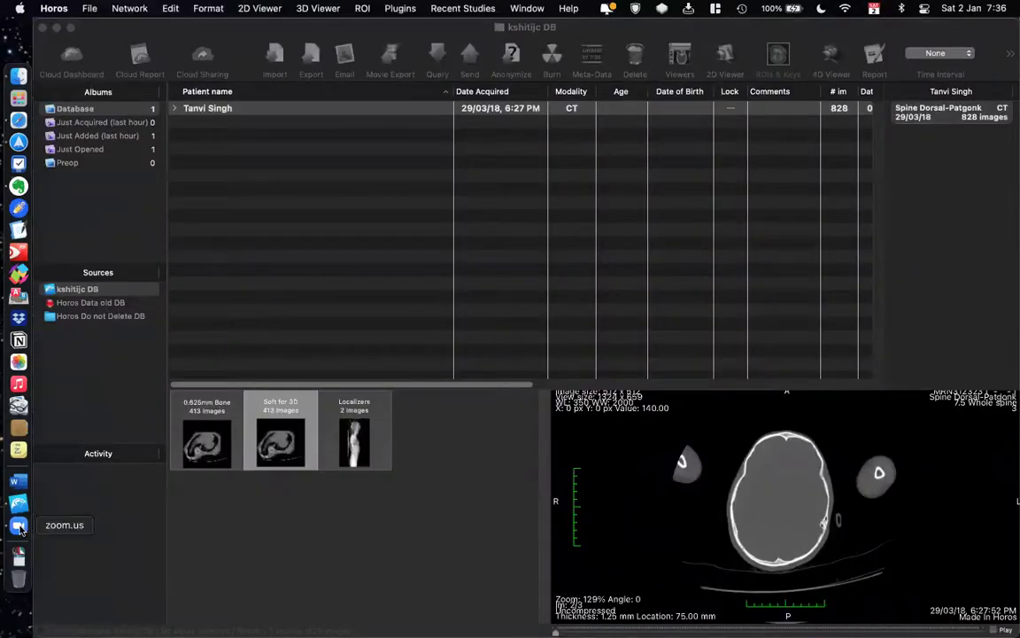
left_click(20, 528)
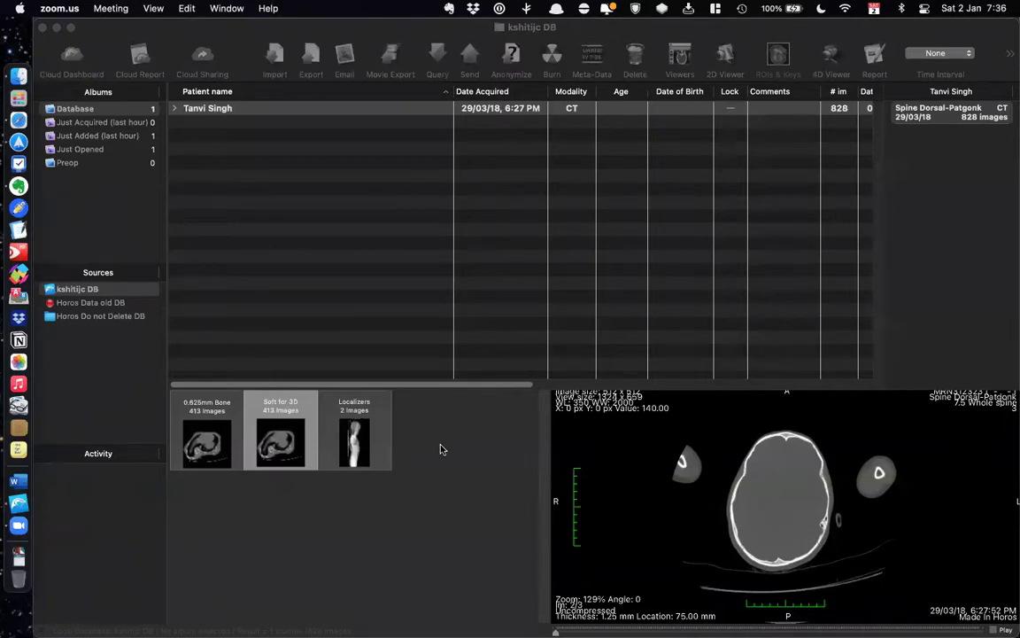
left_click(560, 532)
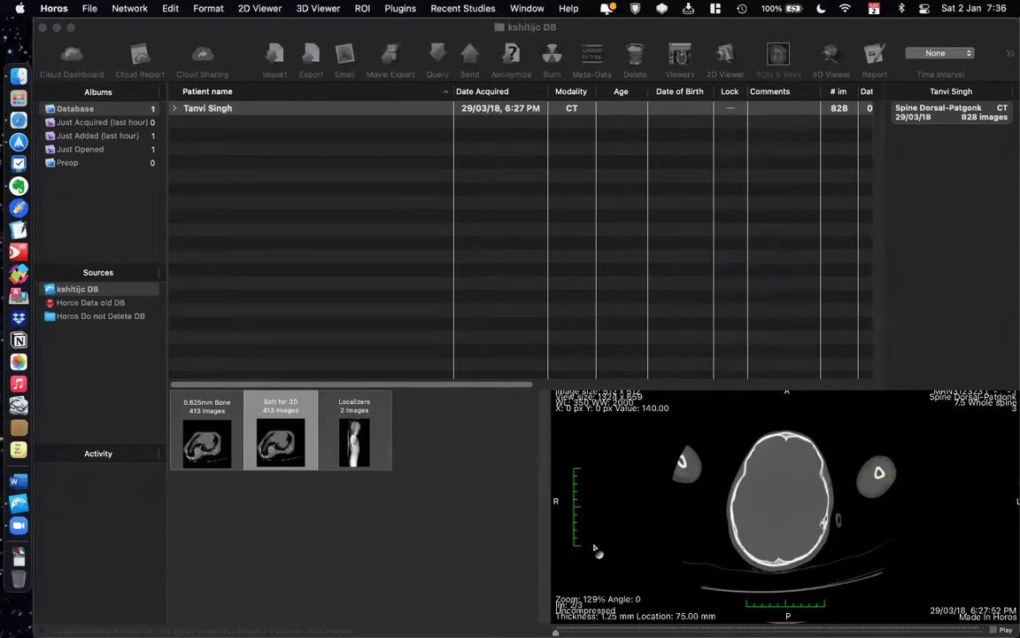
Bring the cropped axial Soft for 3D viewer to the front, browse its vertebral slices and close the viewer.
key("ctrl+Up")
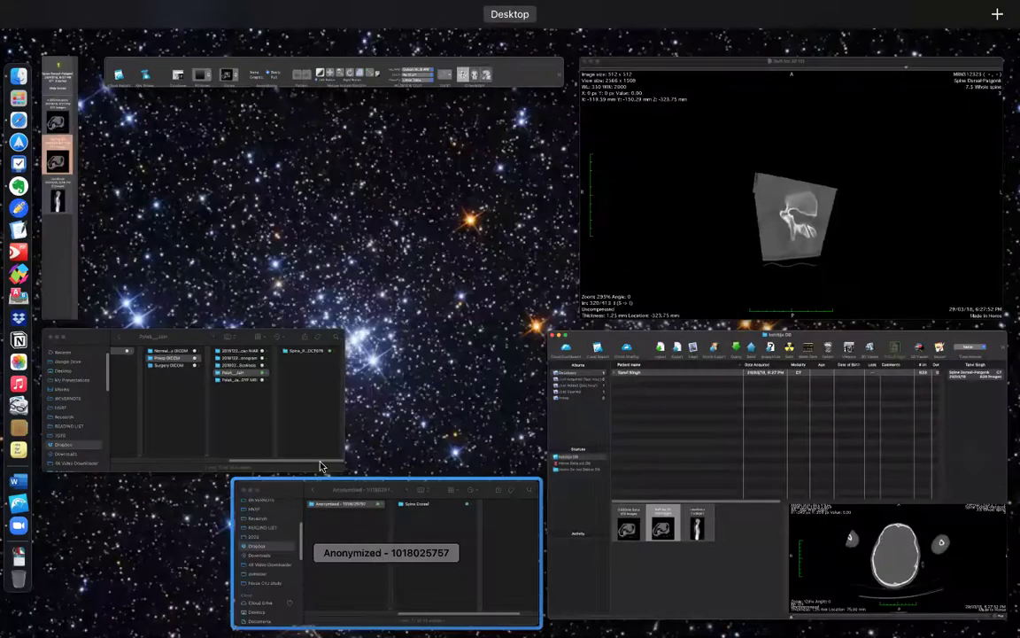
left_click(660, 257)
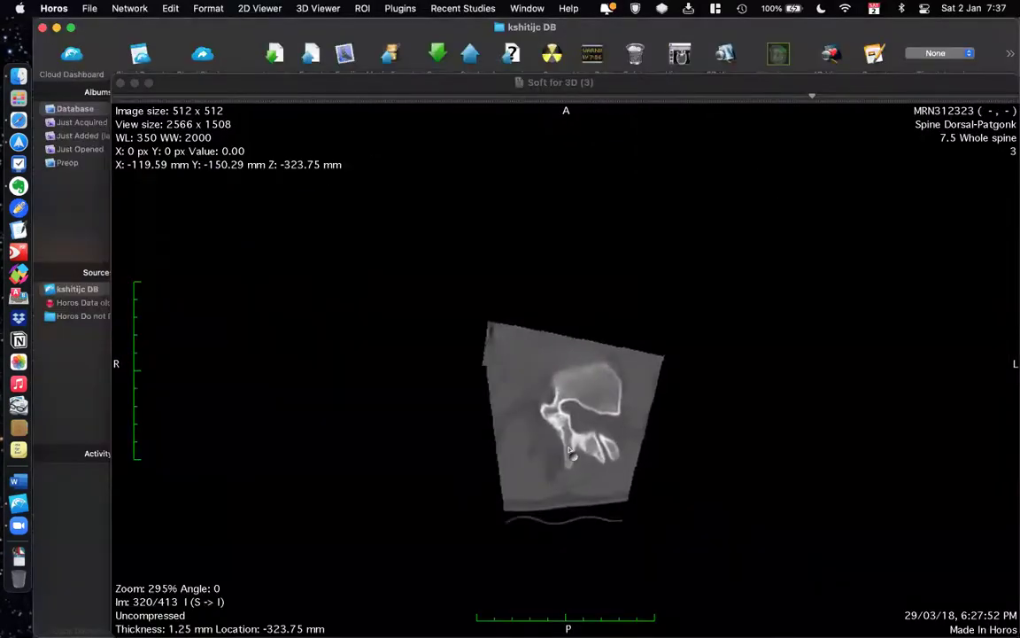
scroll(571, 452, "down", 10)
scroll(434, 366, "down", 9)
scroll(487, 376, "up", 3)
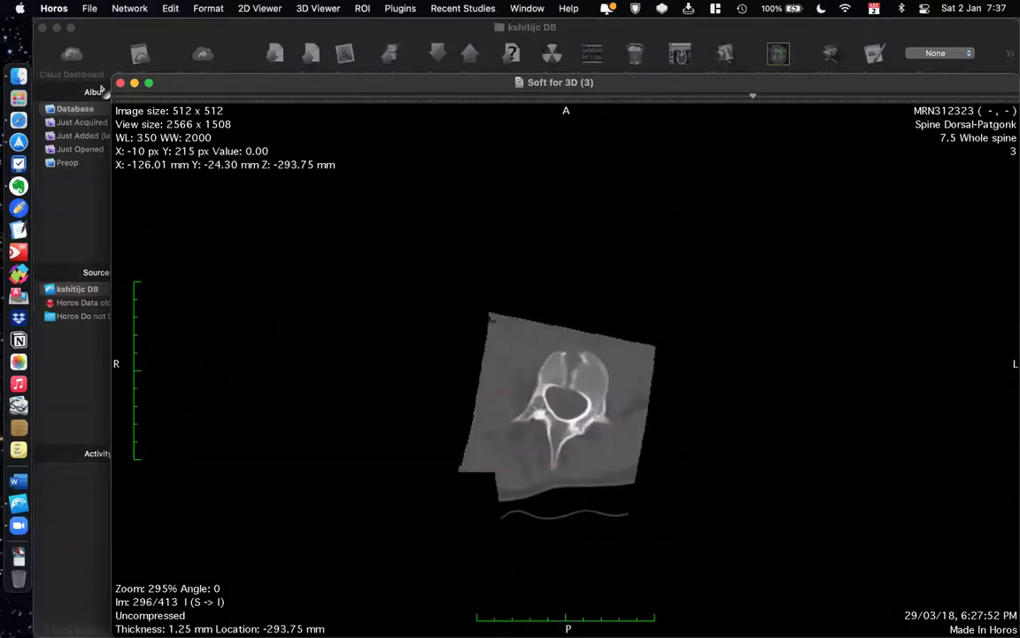
scroll(121, 85, "up", 5)
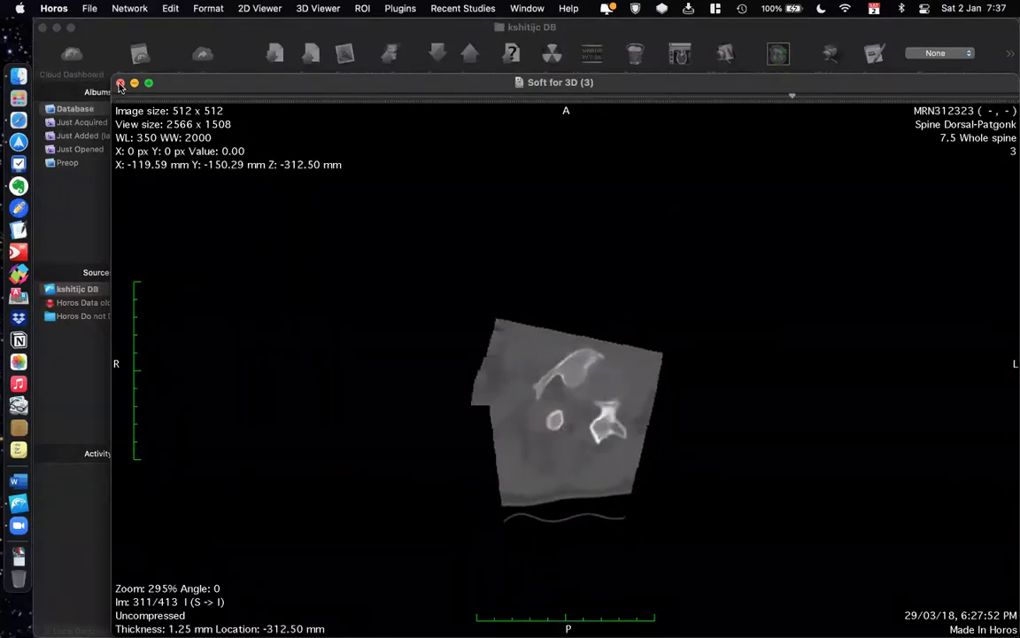
left_click(121, 83)
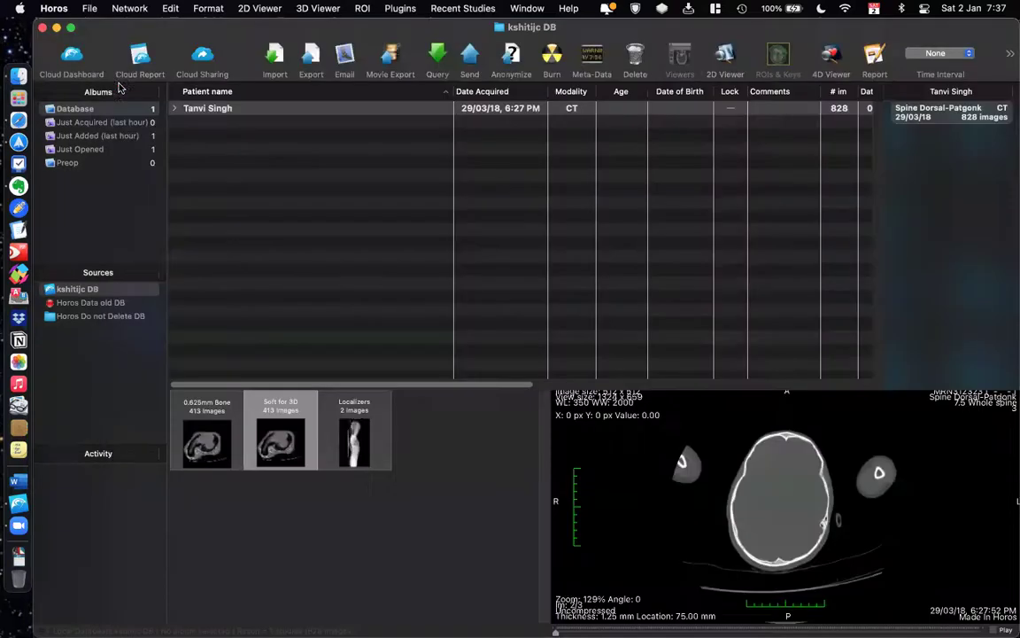
Reopen the Soft for 3D series from the database and browse the axial slices up from the hips to the sacrum.
double_click(288, 429)
scroll(500, 423, "up", 1)
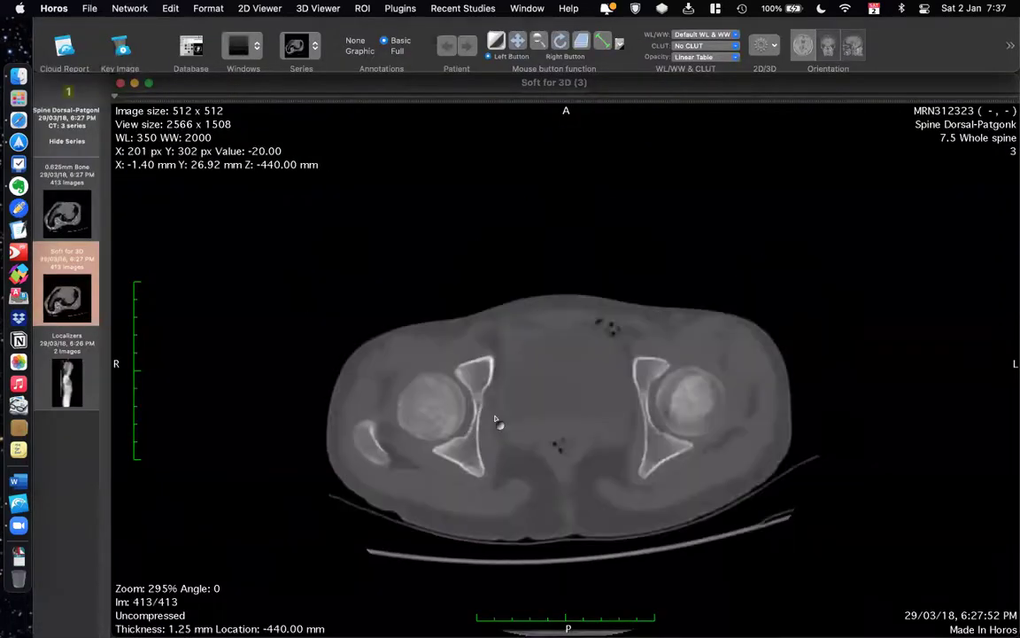
scroll(497, 425, "up", 15)
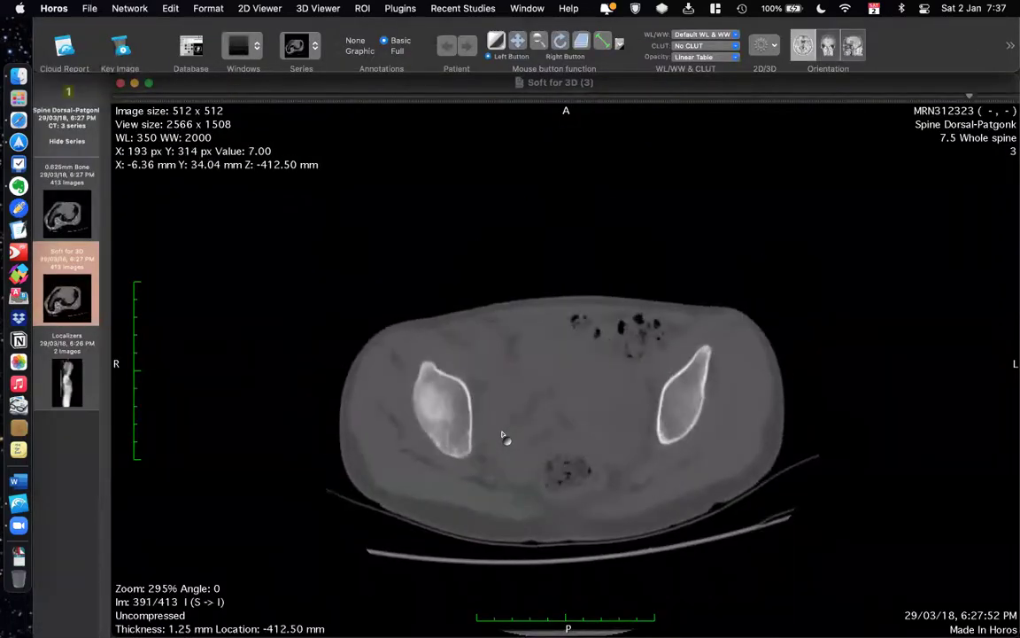
scroll(502, 435, "up", 8)
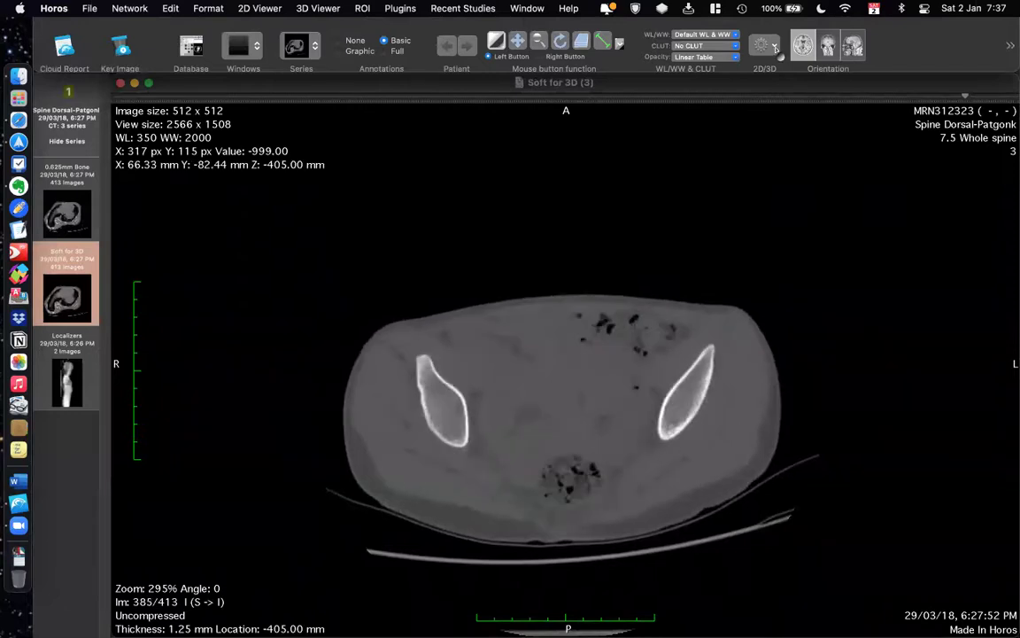
scroll(777, 48, "up", 11)
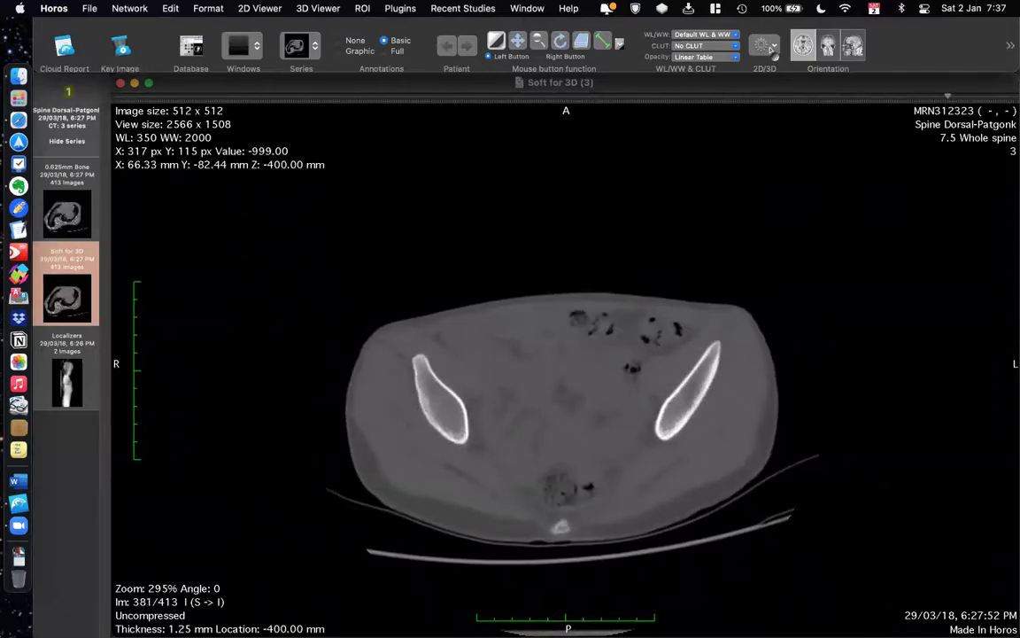
scroll(772, 49, "up", 20)
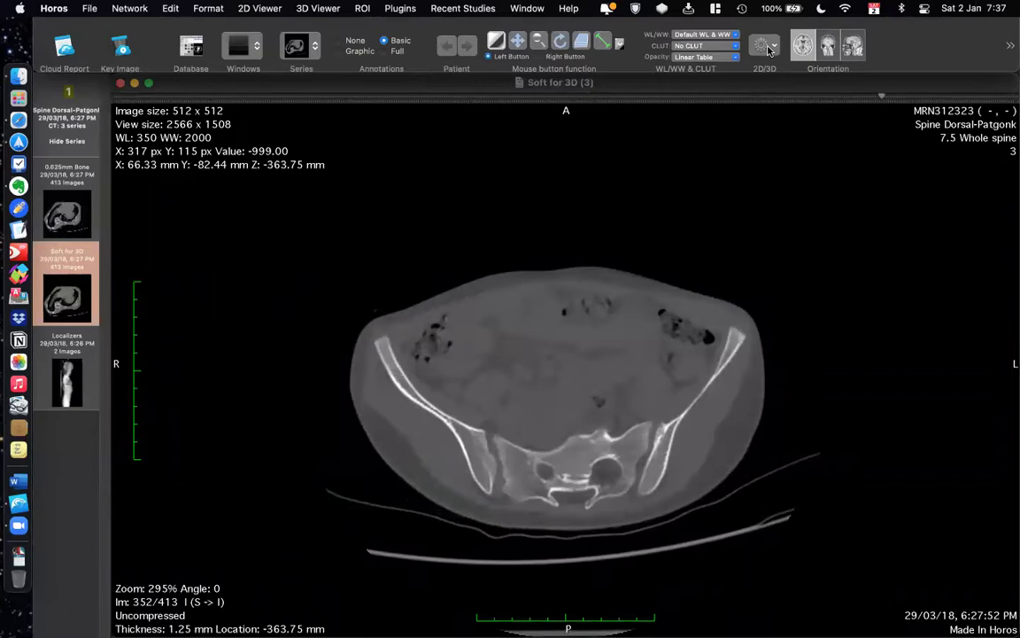
Open the Soft for 3D series in 3D MPR, clipping the high dynamic voxel values.
left_click(769, 50)
left_click(781, 66)
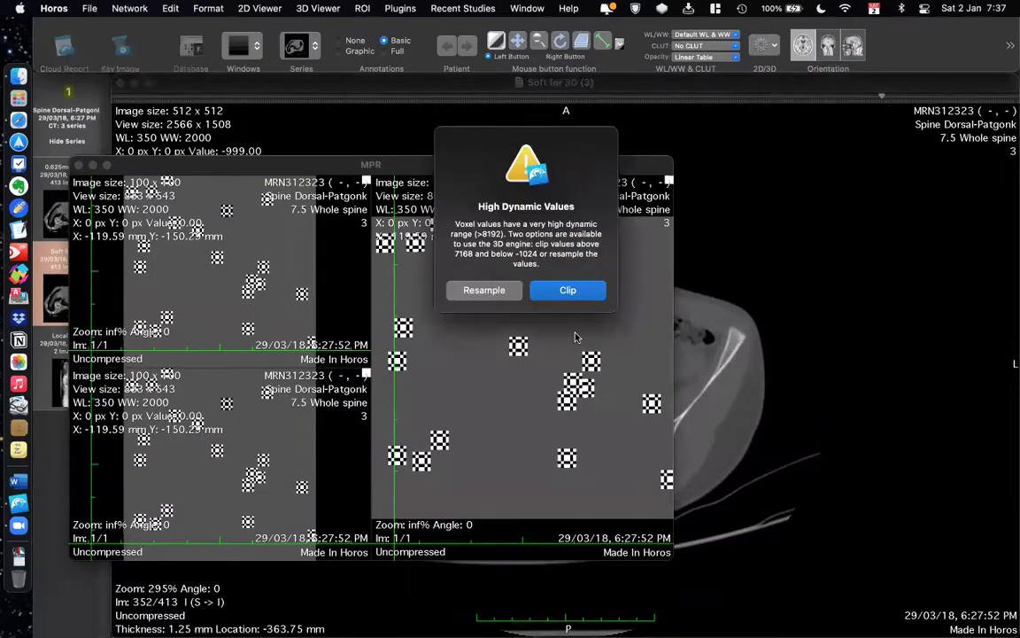
left_click(576, 293)
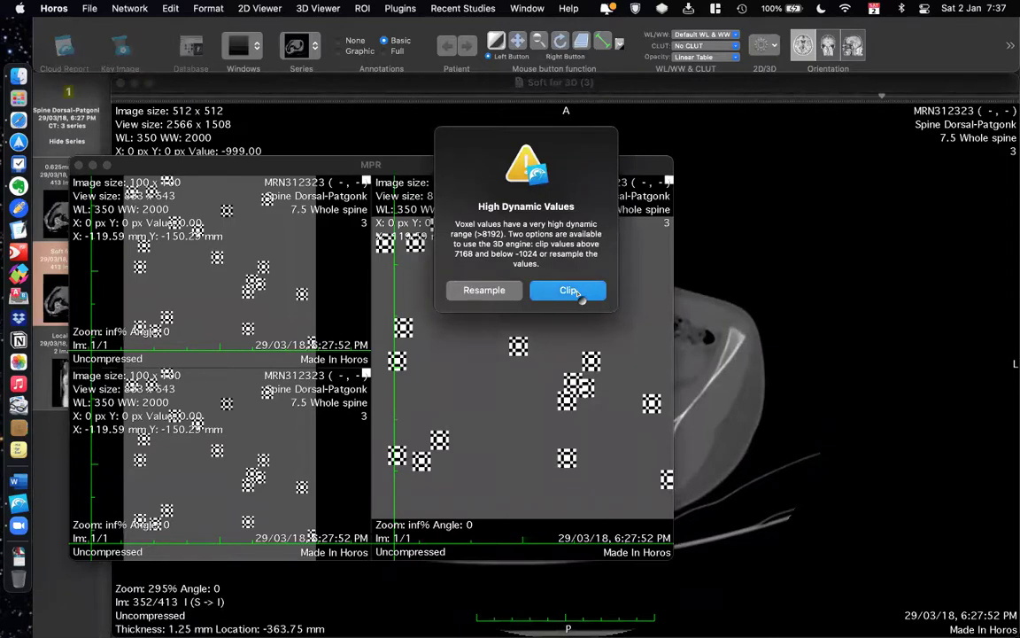
left_click(576, 293)
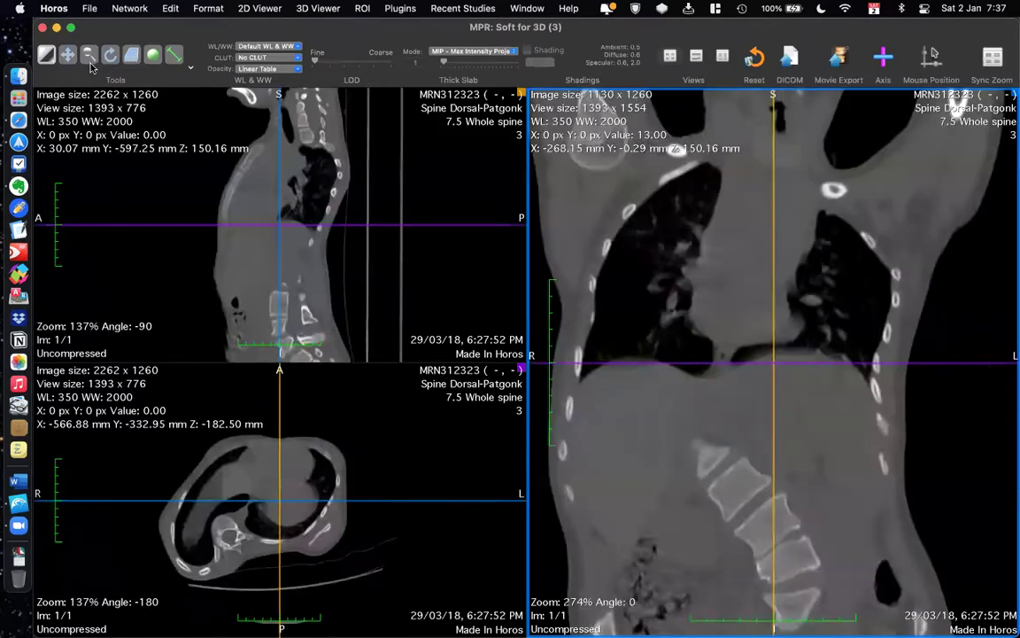
Enlarge the sagittal MPR view, then centre the axes on a tilted lumbar vertebral body in the coronal view and align them with it.
left_click(88, 55)
left_click_drag(308, 228, 264, 160)
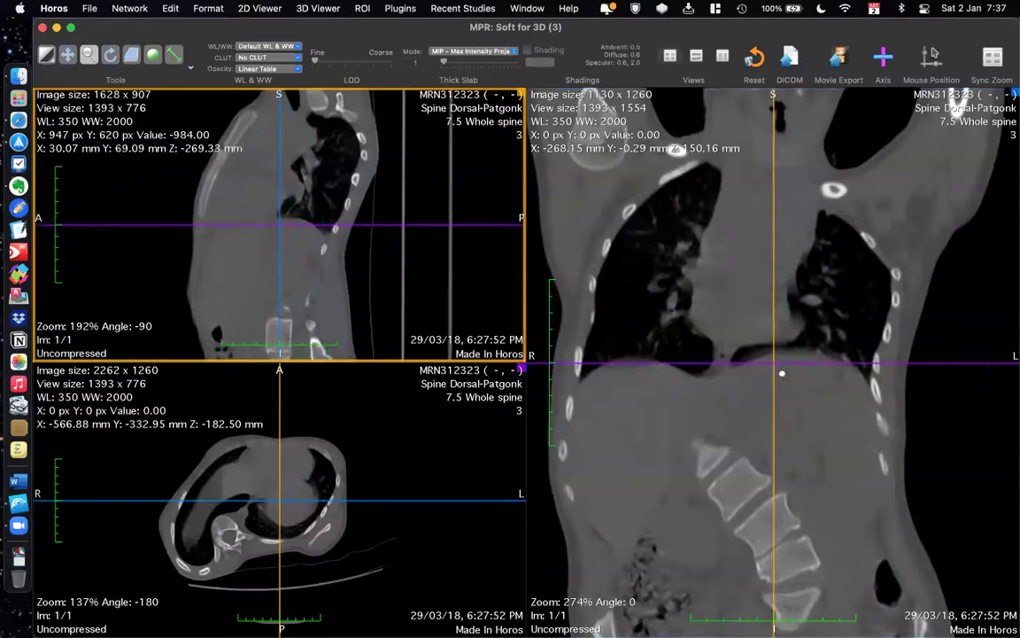
left_click(729, 480)
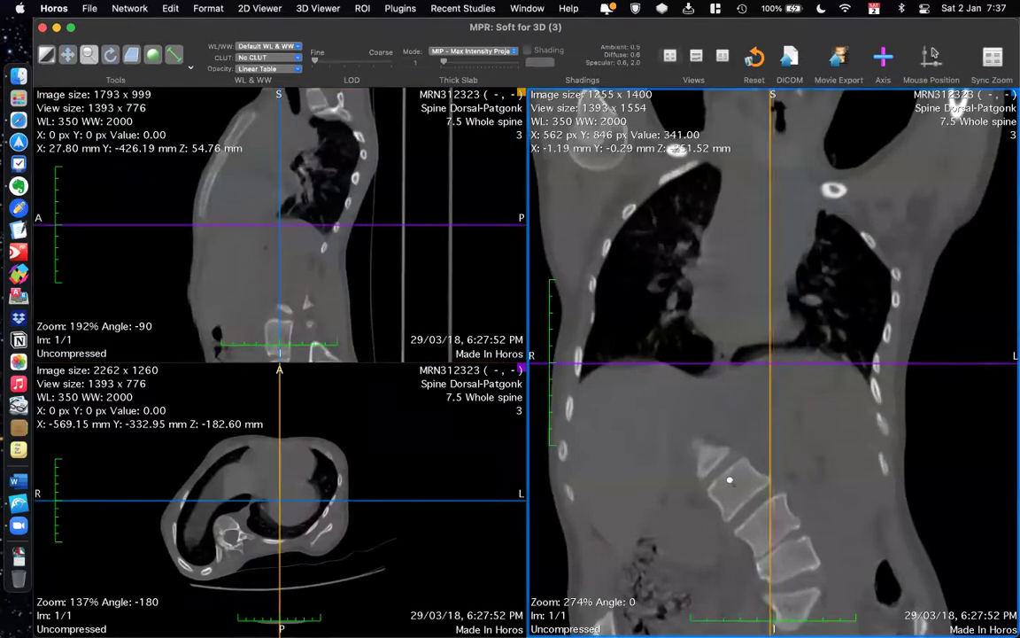
left_click_drag(637, 481, 684, 465)
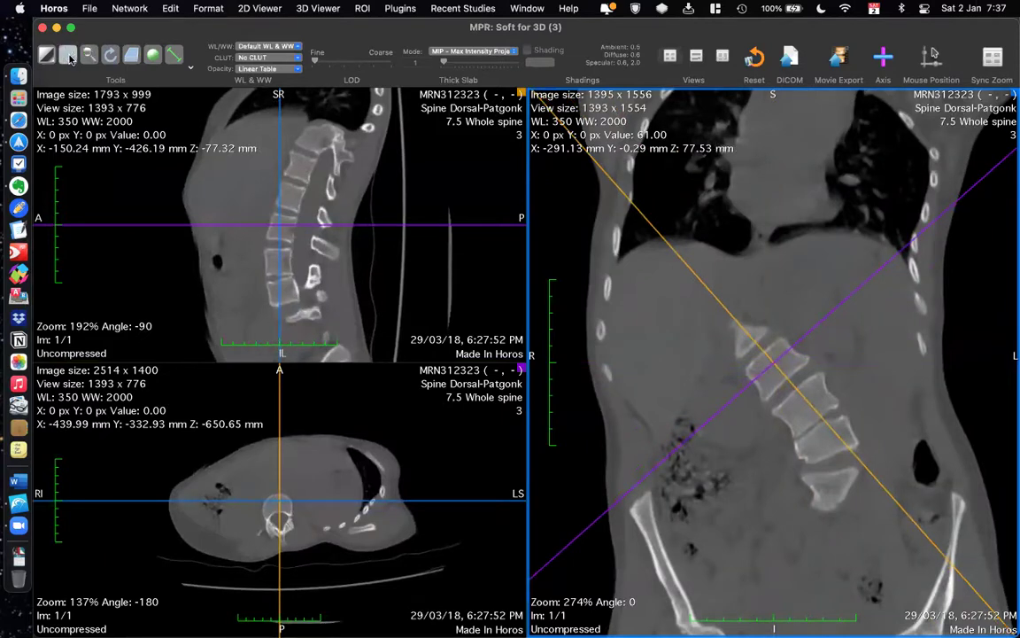
Enlarge the sagittal and coronal MPR views around the centred lumbar vertebral body.
left_click(88, 56)
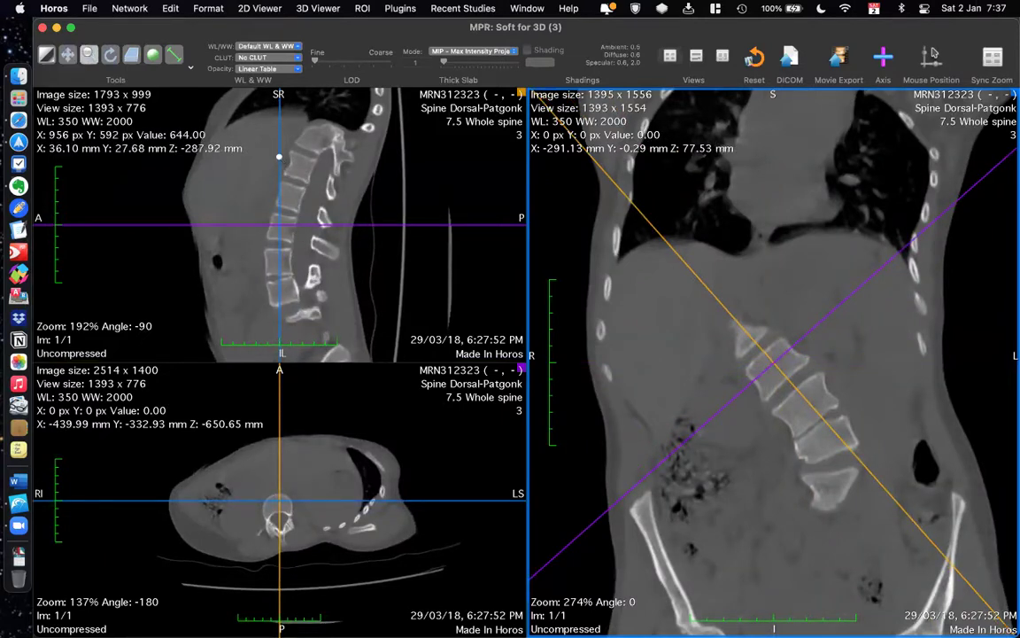
left_click_drag(254, 145, 250, 158)
left_click_drag(260, 209, 359, 290)
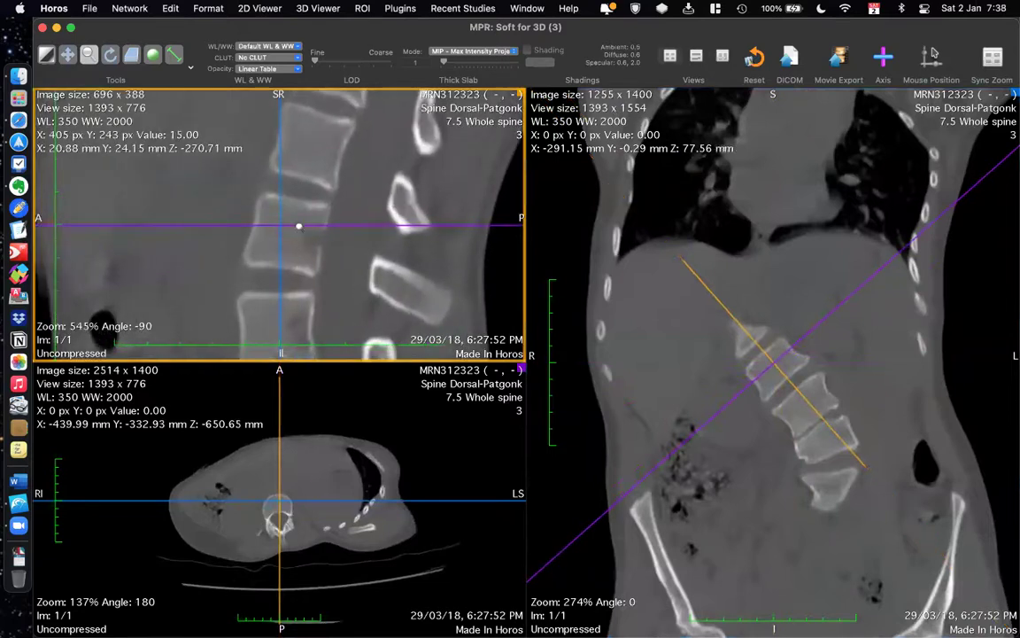
left_click_drag(281, 227, 305, 252)
left_click_drag(650, 327, 797, 531)
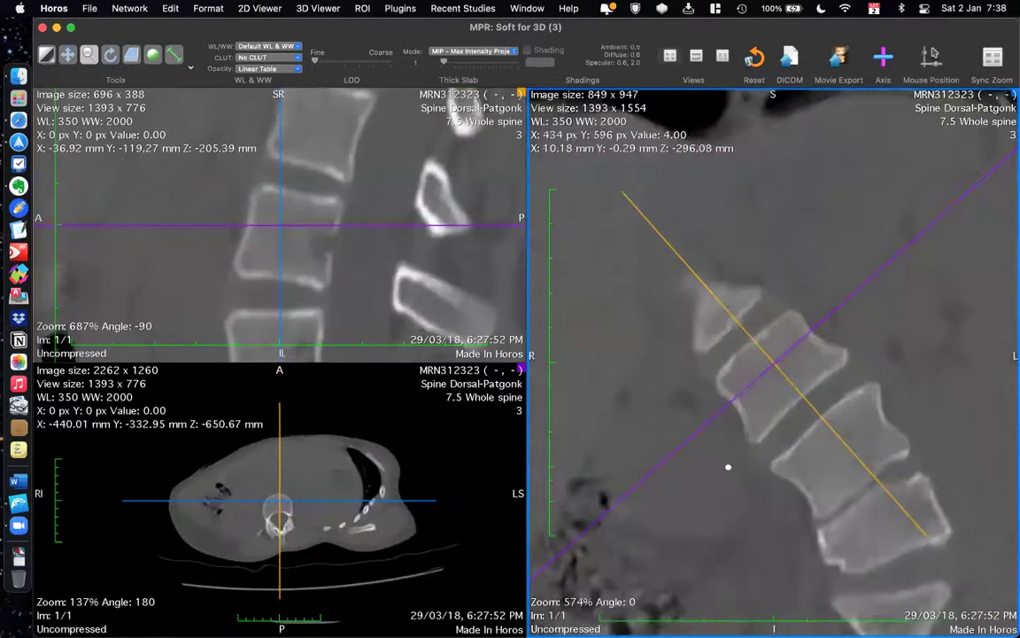
left_click_drag(567, 310, 673, 359)
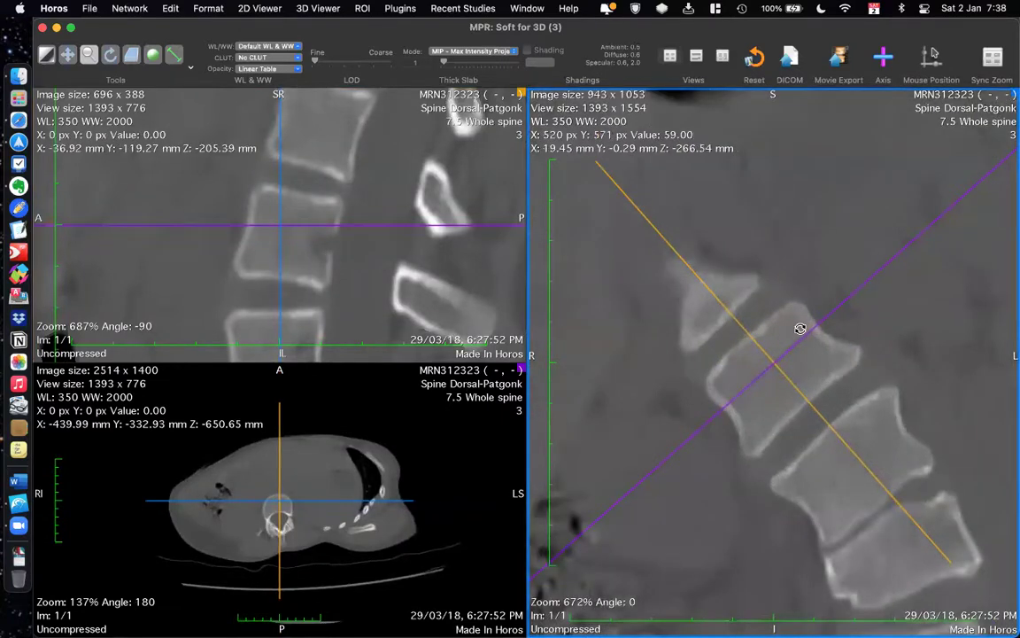
Hide the MPR axes and measure density with an oval ROI about 1.84 by 1.32 cm inside the centred vertebral body on the coronal view.
left_click(883, 56)
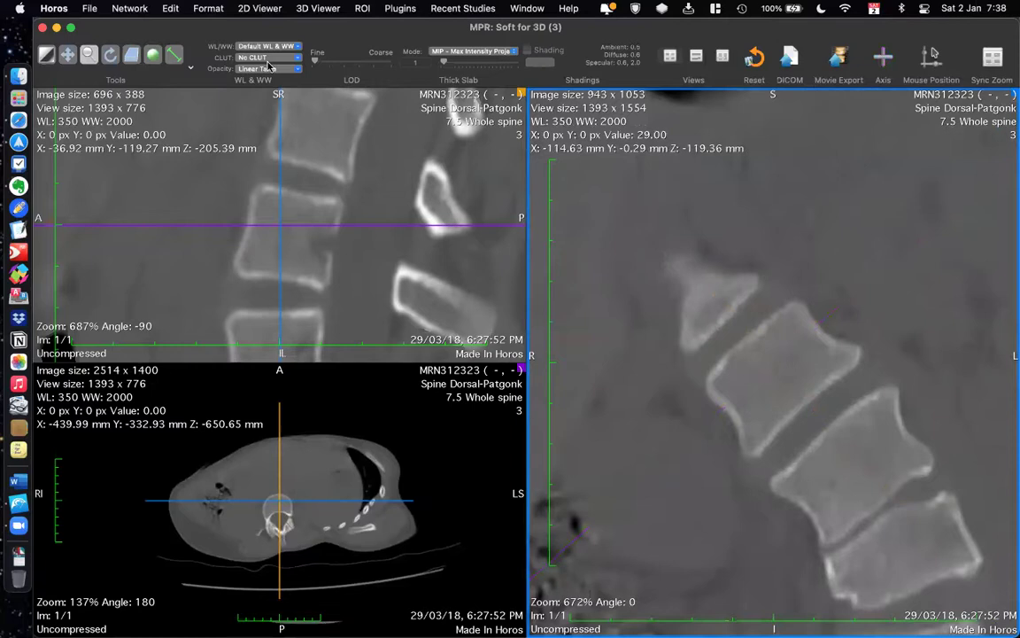
left_click(190, 69)
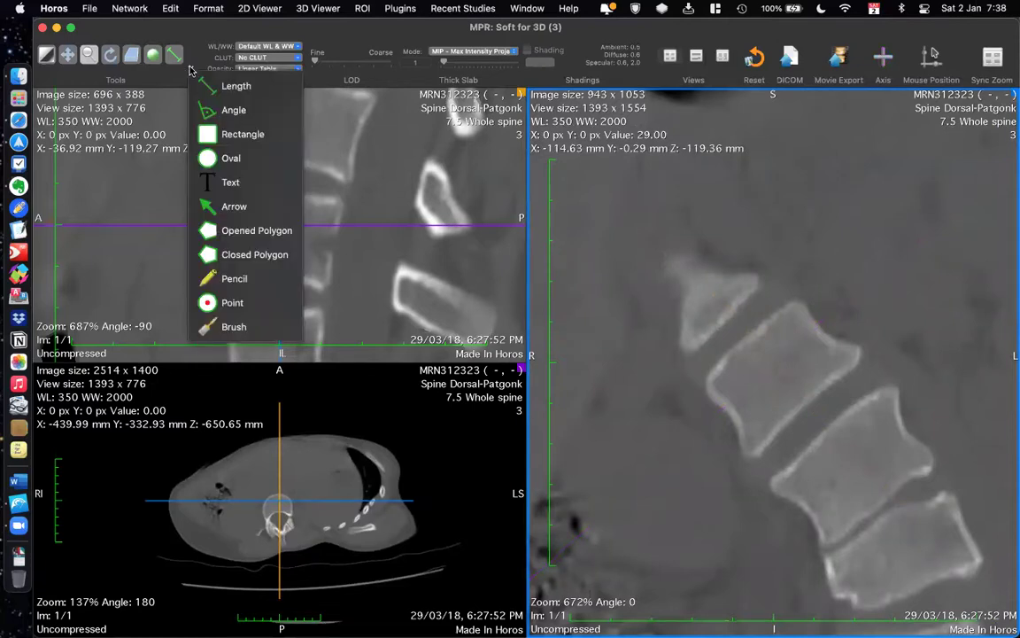
left_click(215, 159)
left_click_drag(738, 363, 779, 368)
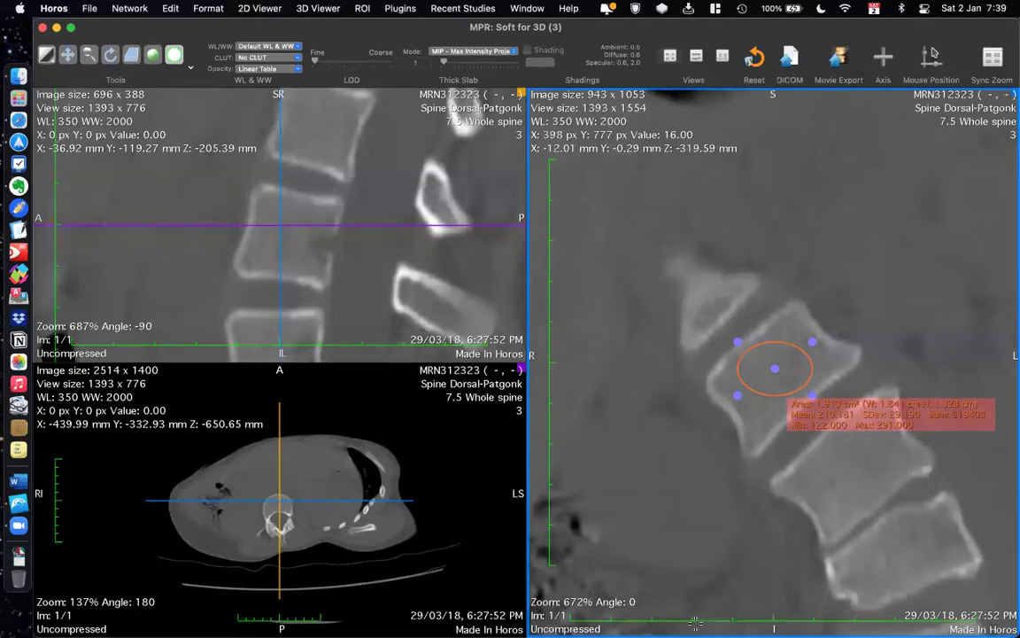
Bring the axial Soft for 3D viewer to the front from among the open windows.
left_click(18, 478)
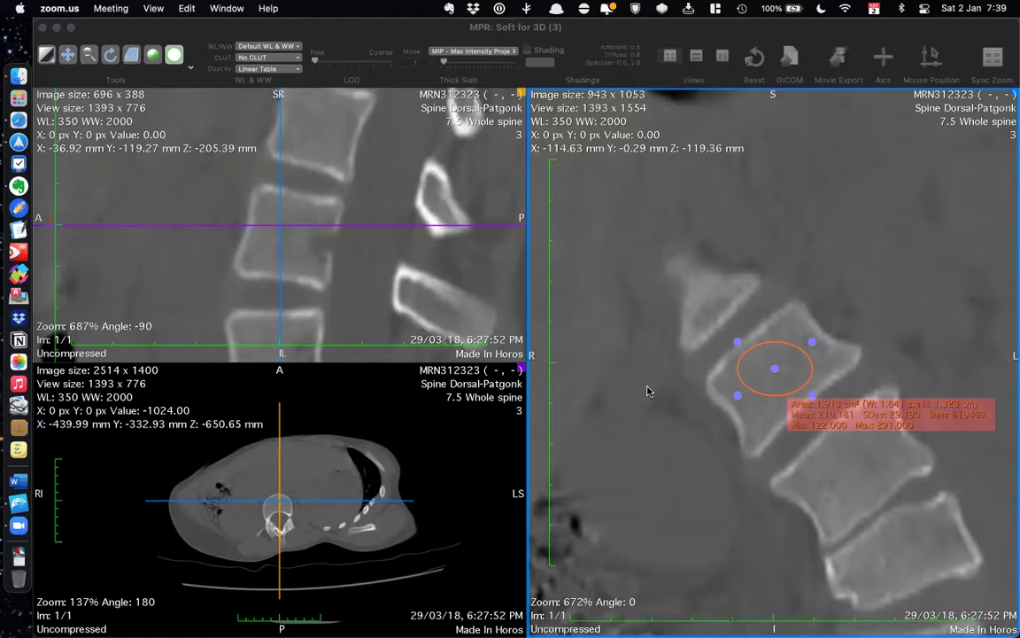
left_click(837, 485)
key("ctrl+Up")
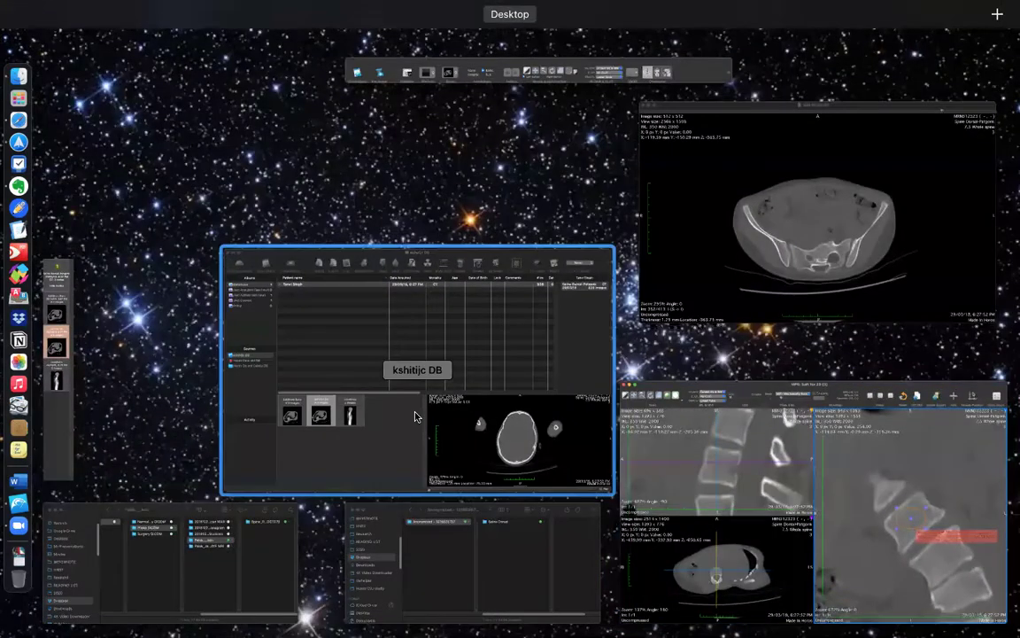
left_click(651, 291)
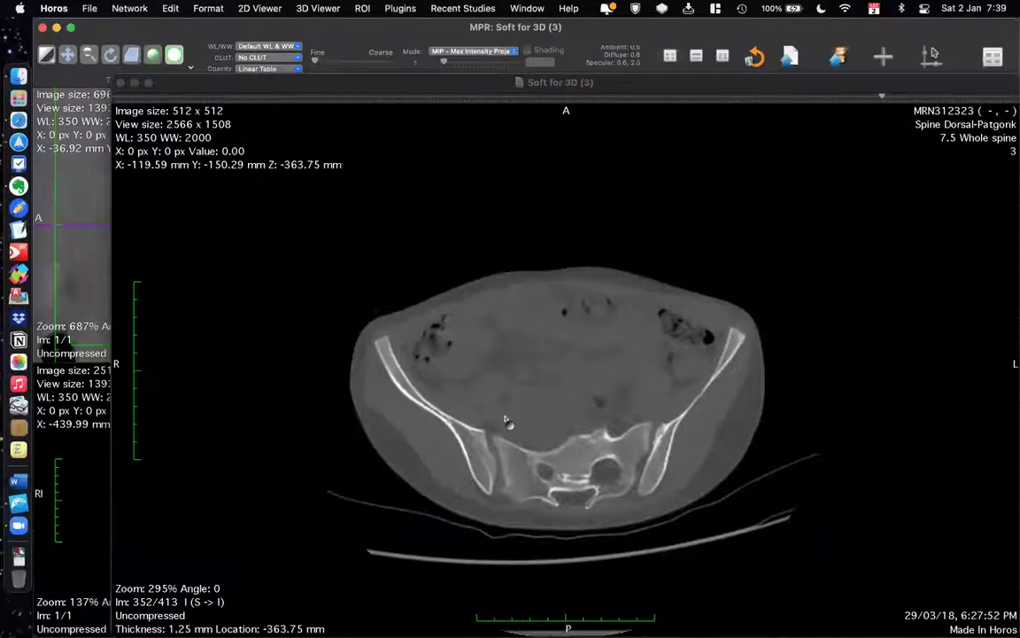
key("ctrl+Up")
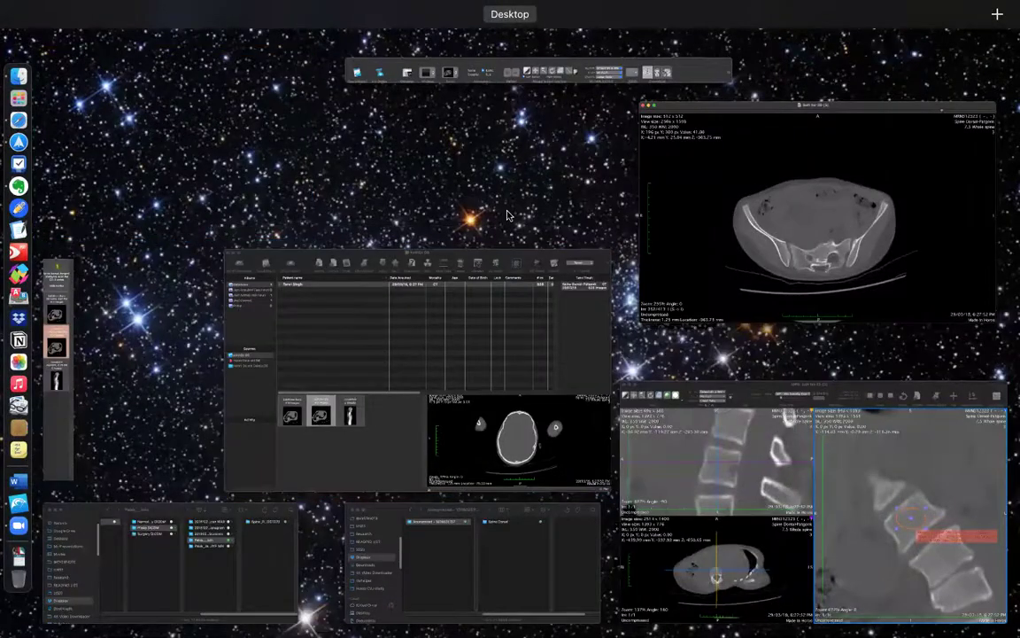
mouse_move(546, 28)
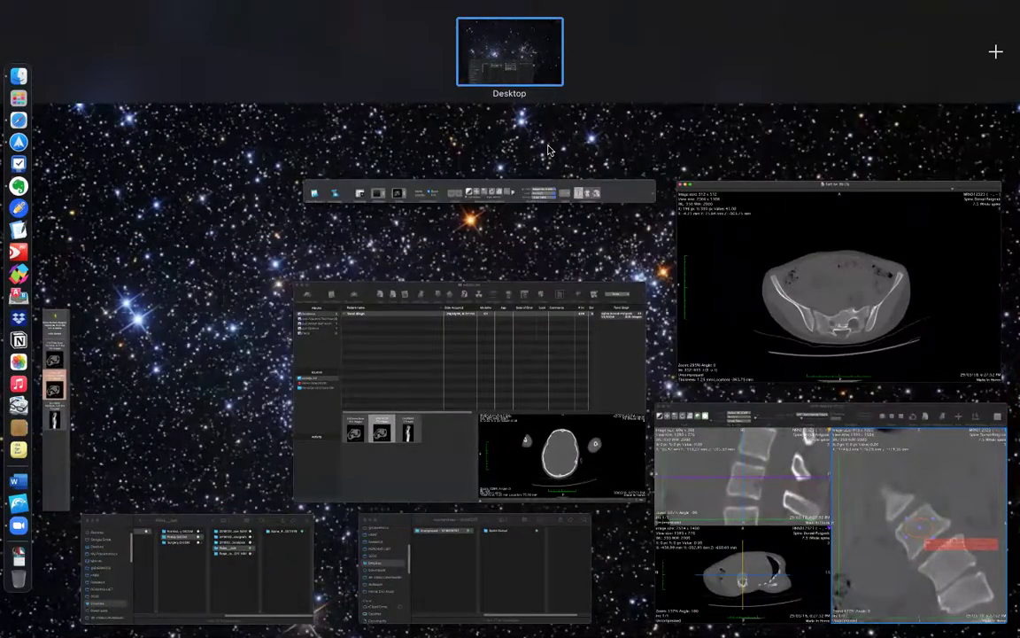
left_click(547, 150)
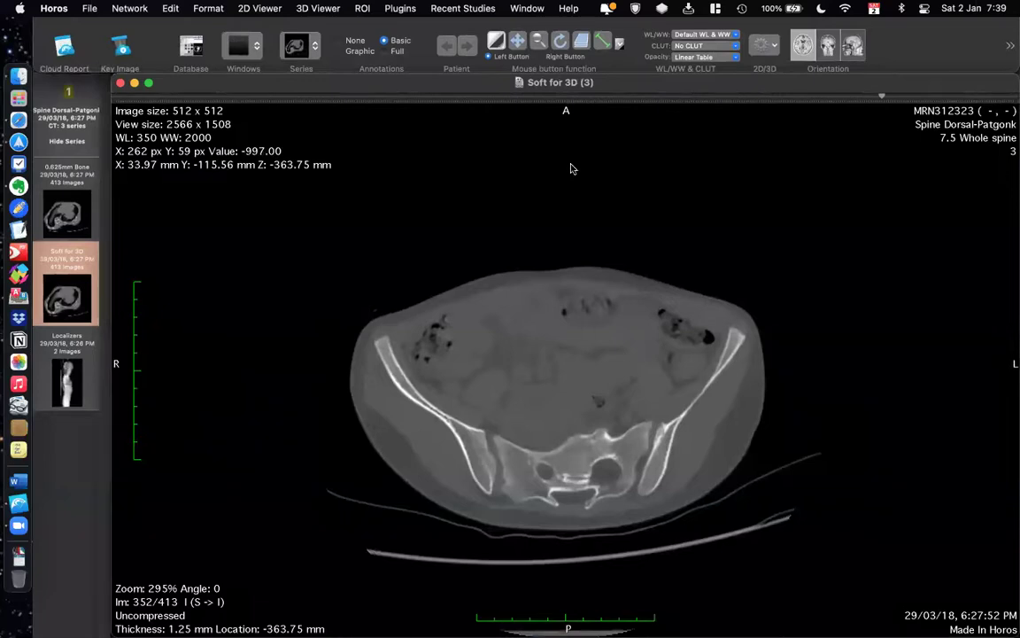
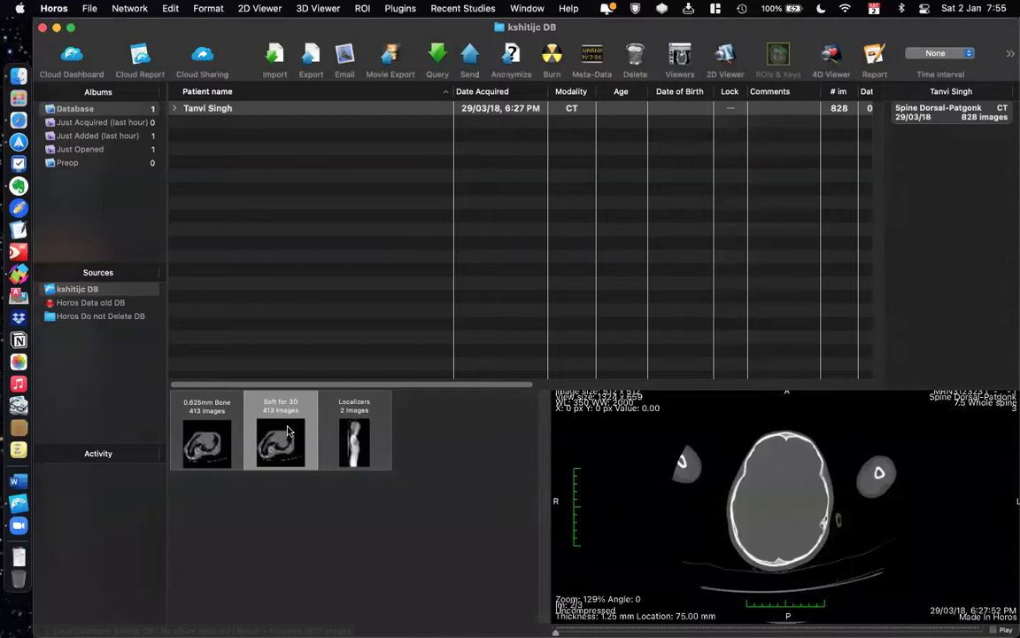
Open the Soft for 3D series once more from the database and close the duplicate viewer.
double_click(287, 431)
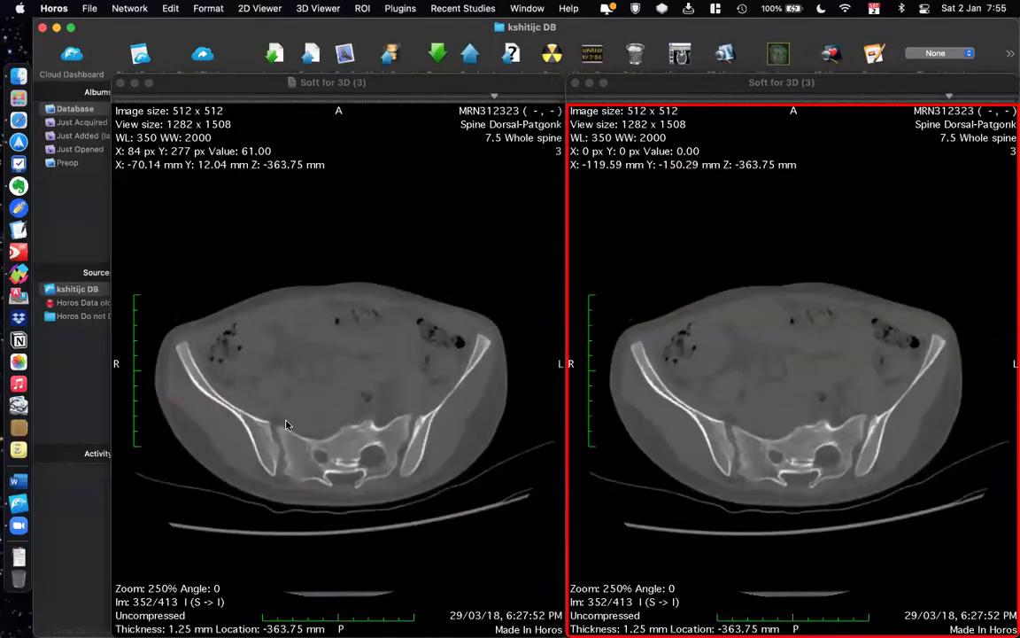
left_click(120, 83)
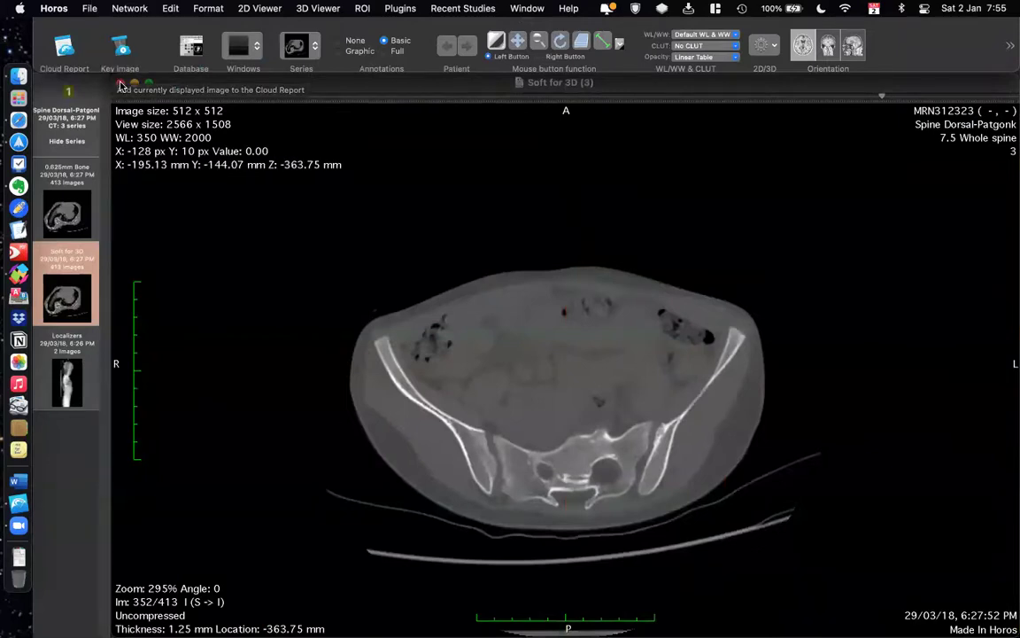
Replace the Soft for 3D viewer with the Localizers series and draw a Dynamic Angle between the upper and lower ends of the thoracic curve.
key("super+w")
double_click(353, 444)
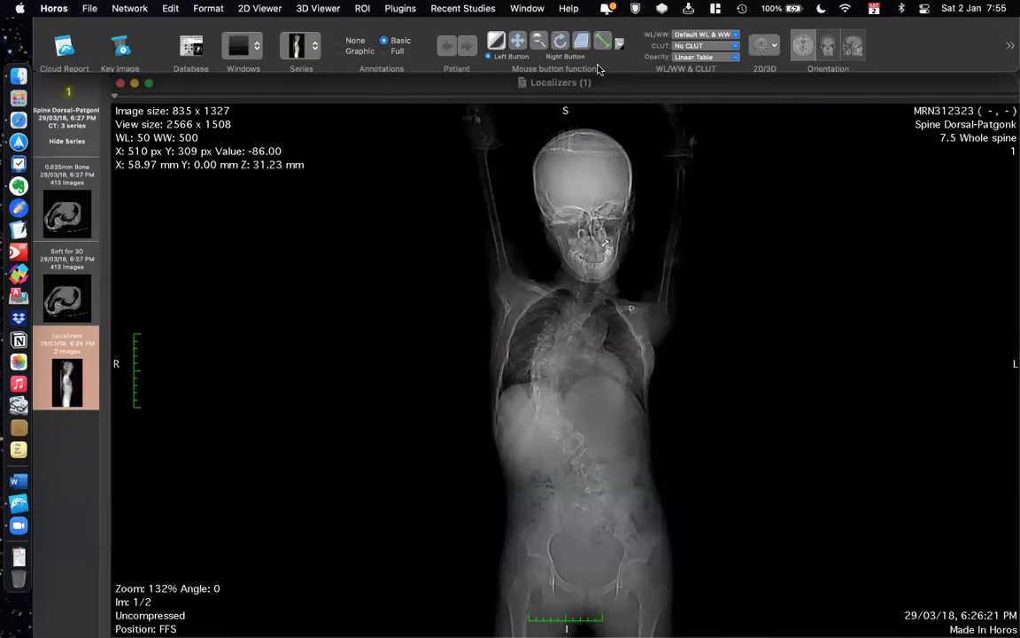
left_click(620, 44)
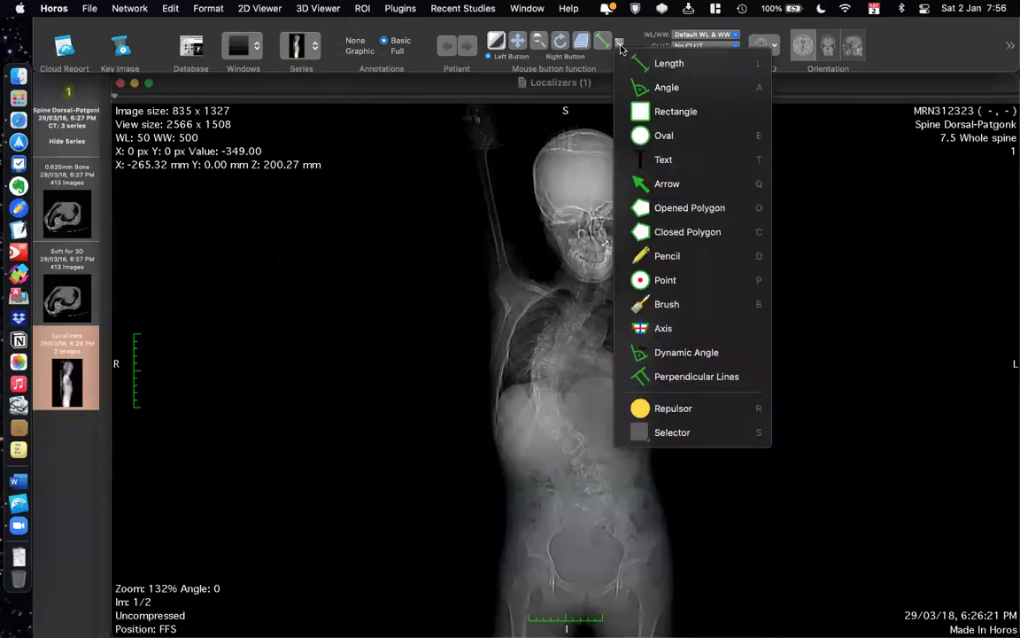
left_click(684, 353)
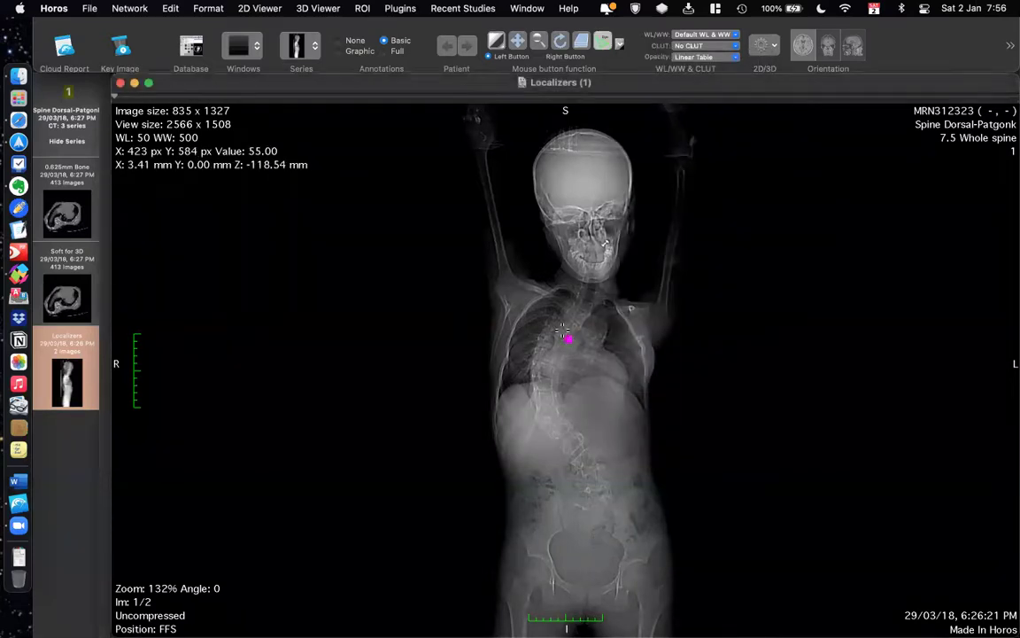
left_click(556, 322)
left_click(548, 430)
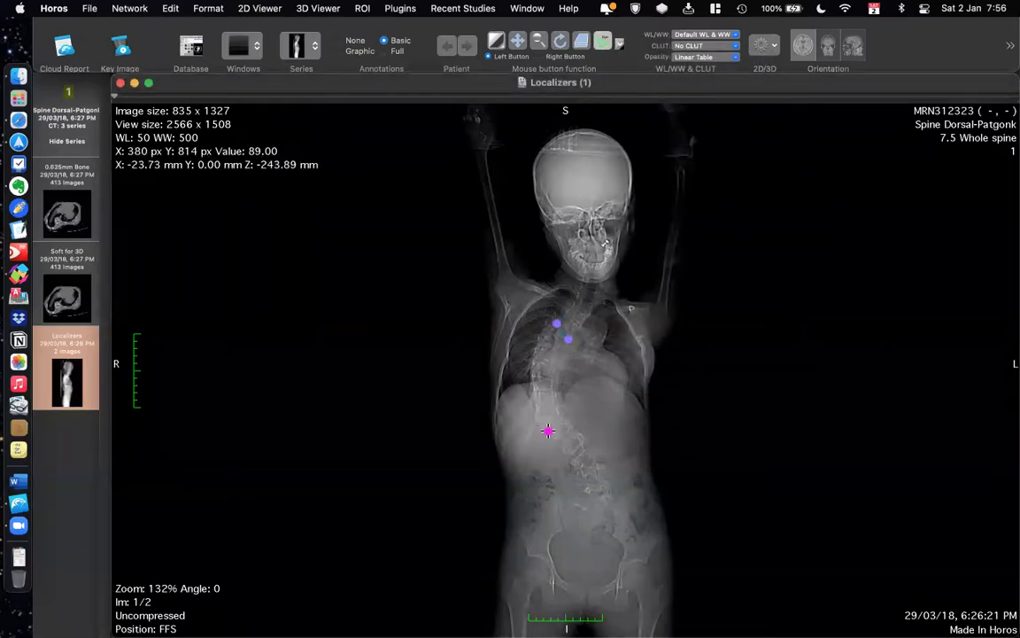
left_click(559, 419)
double_click(559, 420)
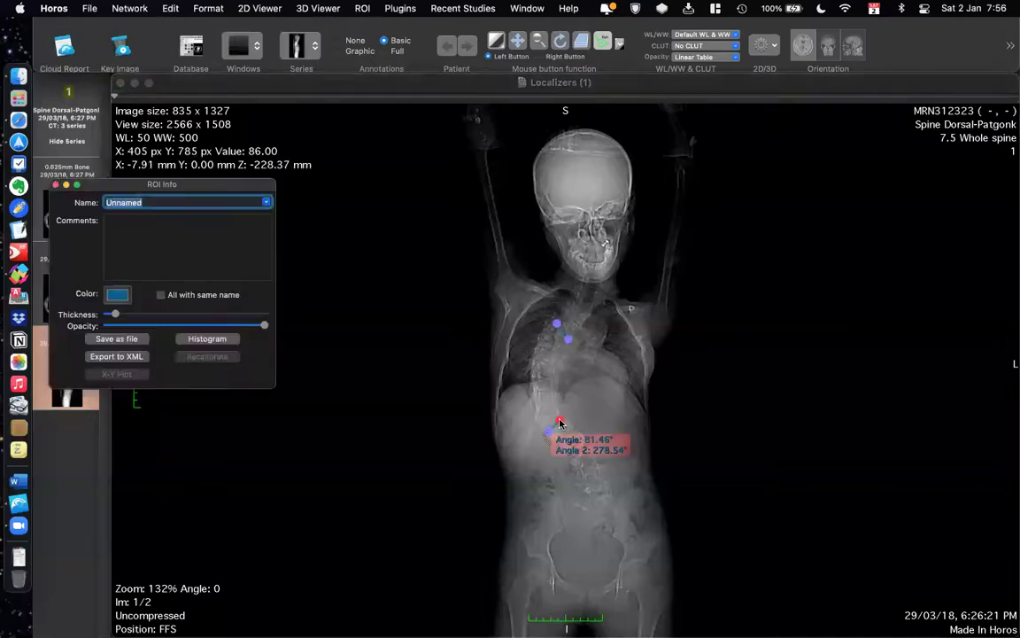
Fine-tune the dynamic angle's endpoints at both ends of the thoracic curve and move its label clear of the spine, beside the chest.
left_click_drag(571, 449, 509, 491)
left_click_drag(571, 342, 556, 326)
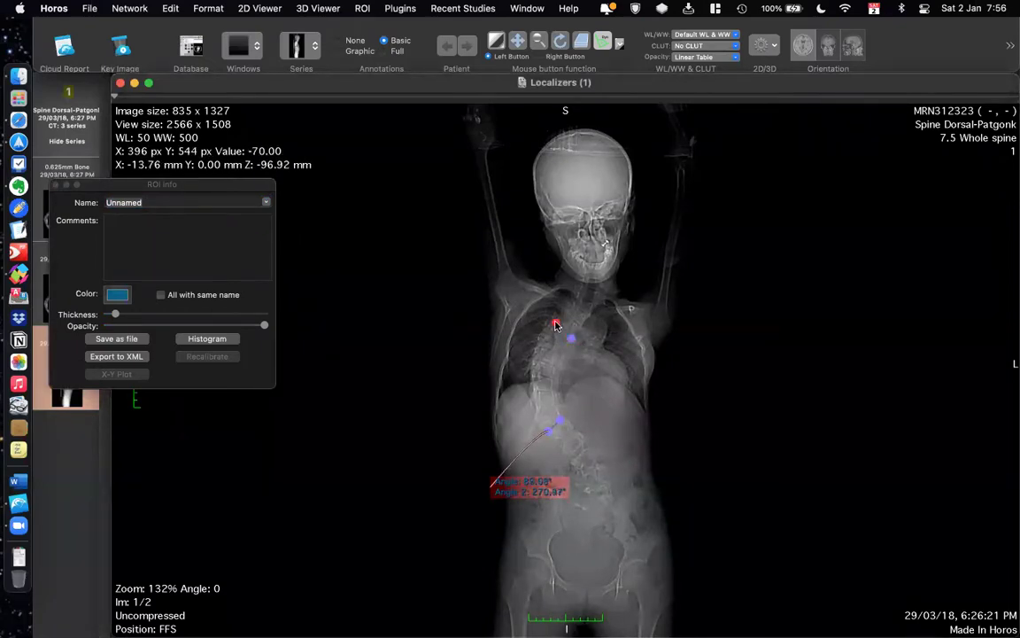
left_click_drag(549, 431, 563, 419)
left_click_drag(523, 486, 496, 380)
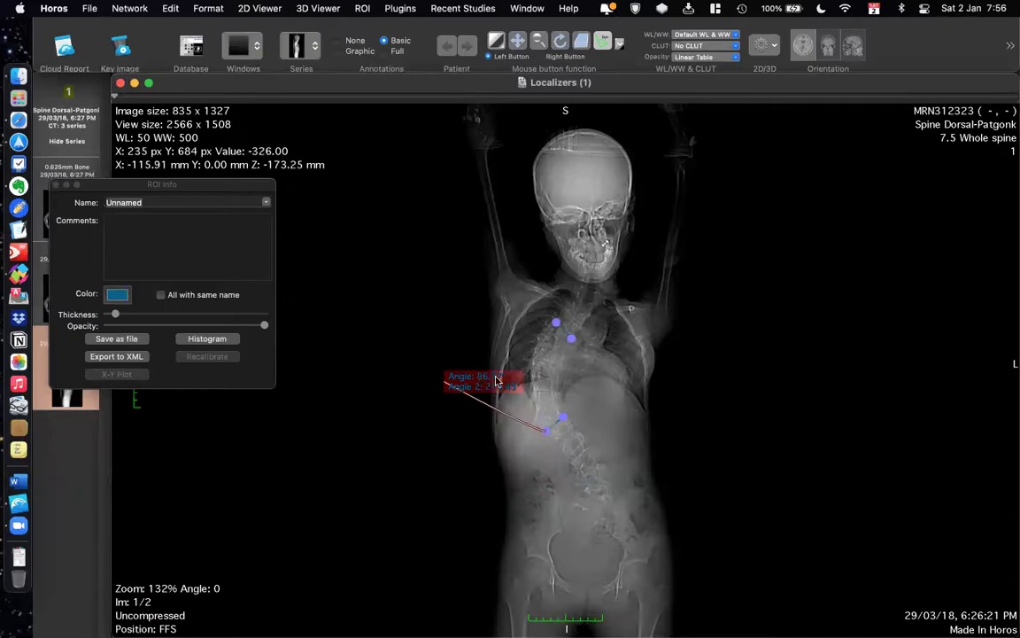
left_click_drag(555, 323, 558, 325)
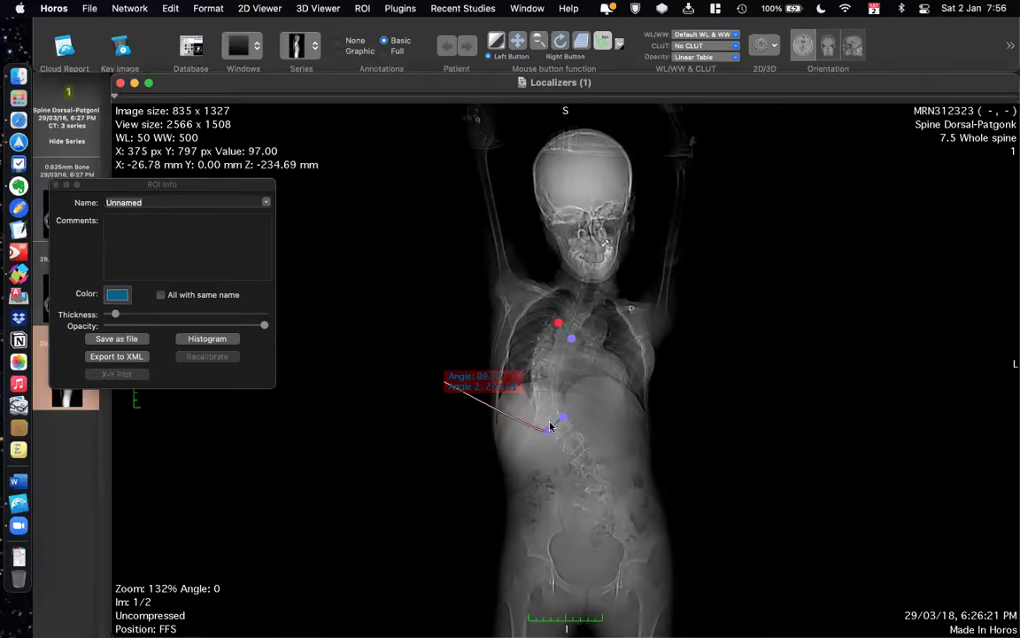
left_click_drag(571, 338, 571, 340)
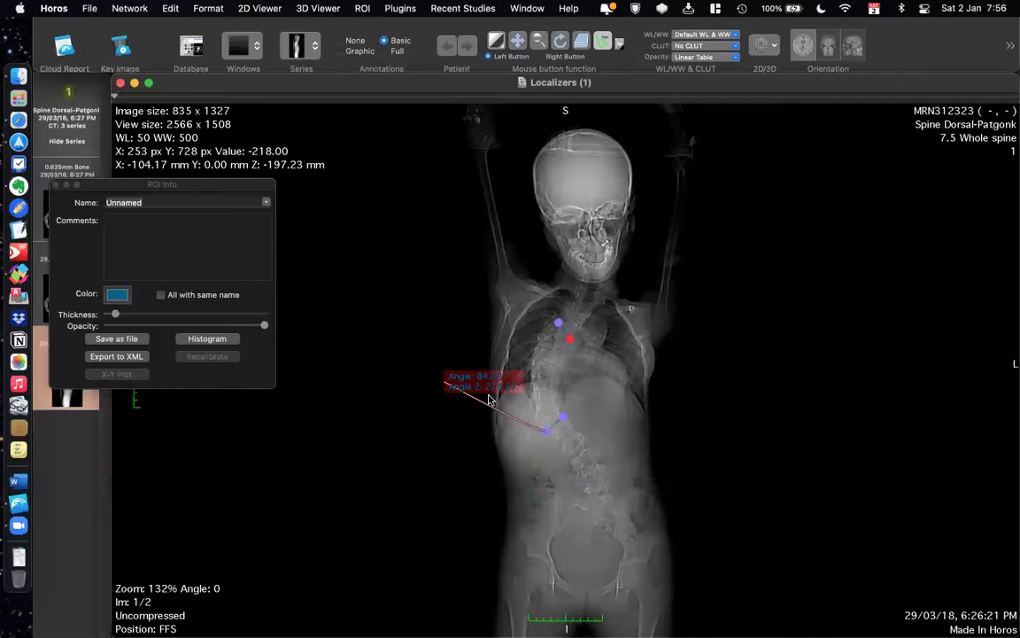
mouse_move(558, 323)
left_mouse_down()
mouse_move(550, 312)
mouse_move(557, 318)
left_mouse_up()
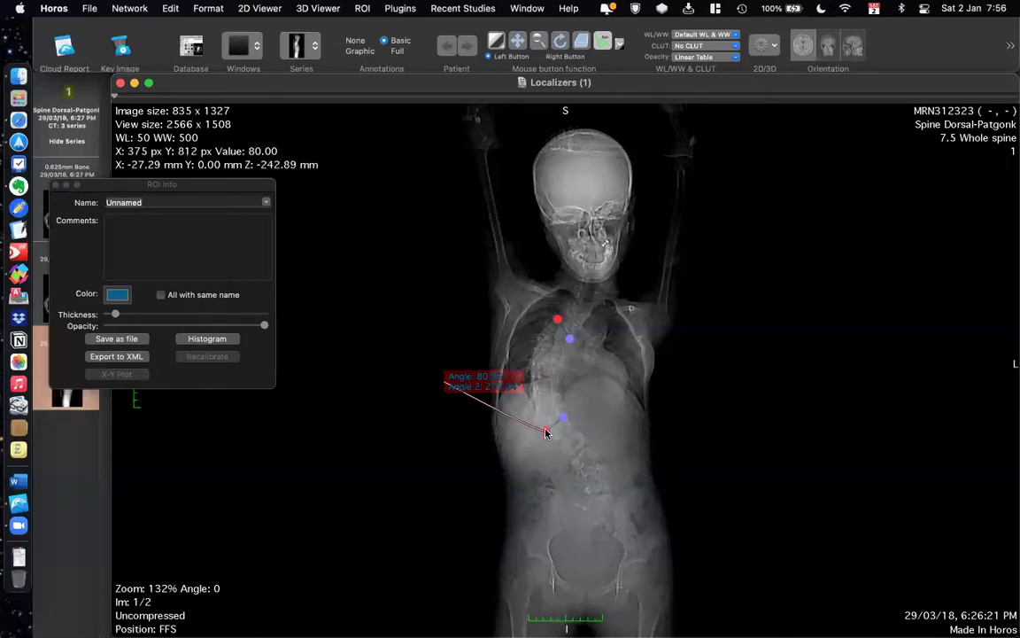
Draw a vertical length line about 29.7 cm from sacrum to neck and a horizontal one about 5.8 cm from the curve's apex to it.
left_click(618, 44)
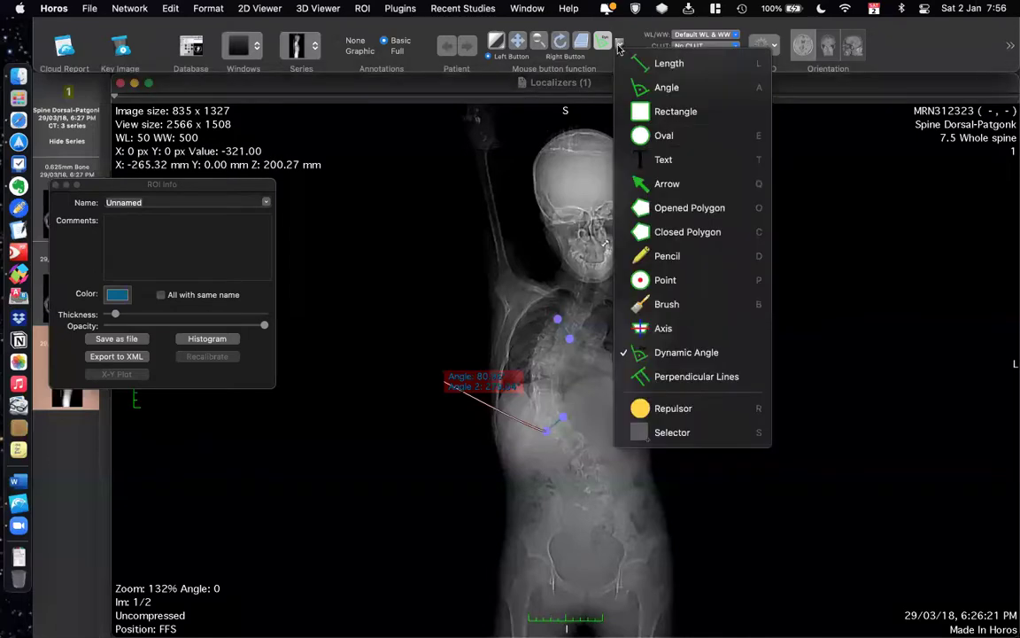
left_click(644, 63)
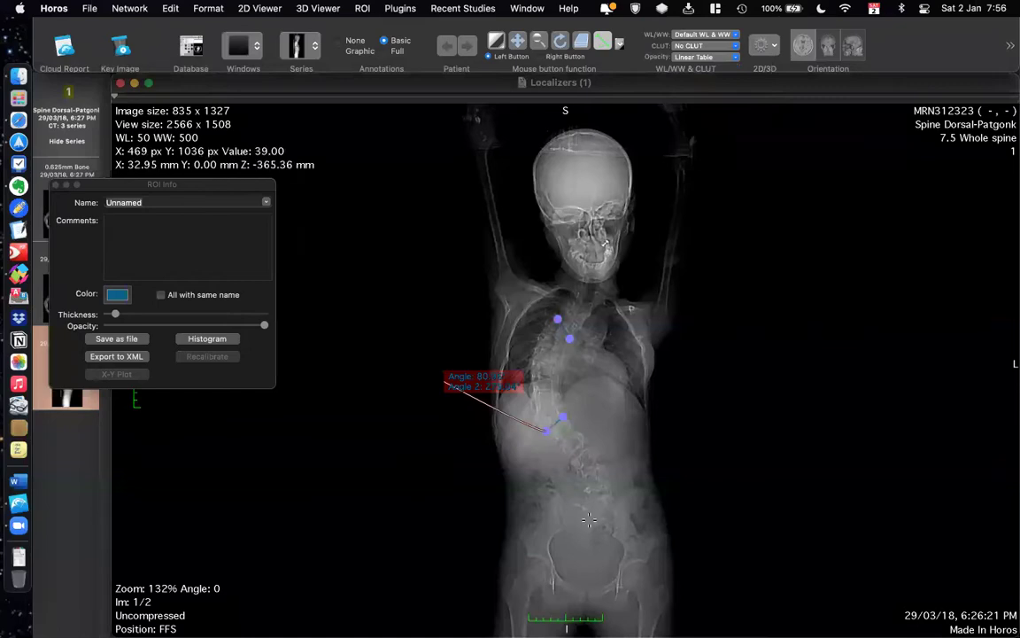
left_click_drag(590, 500, 589, 274)
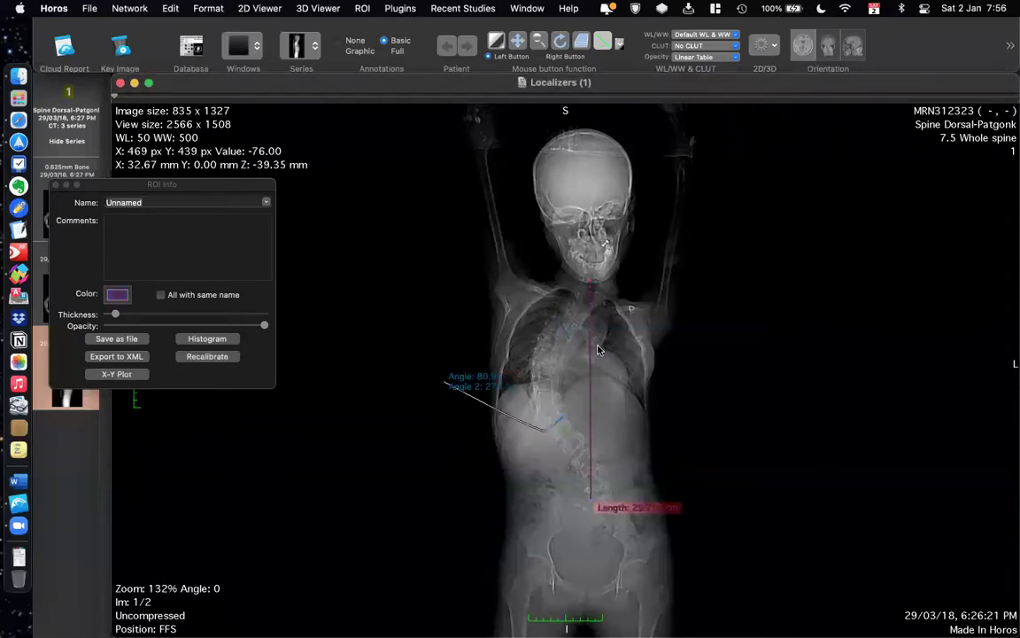
left_click(603, 42)
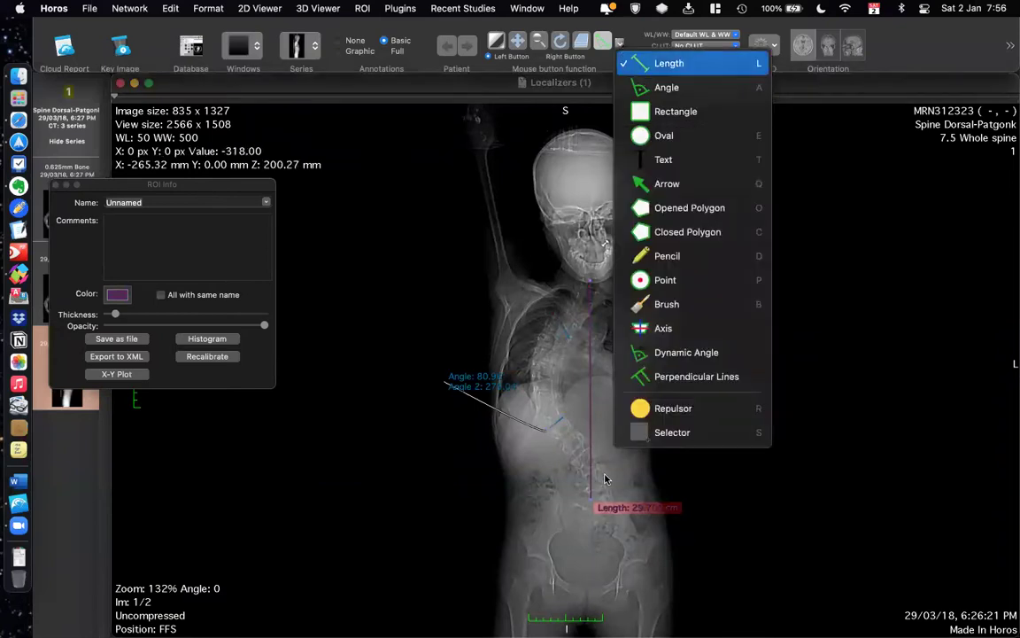
left_click(580, 115)
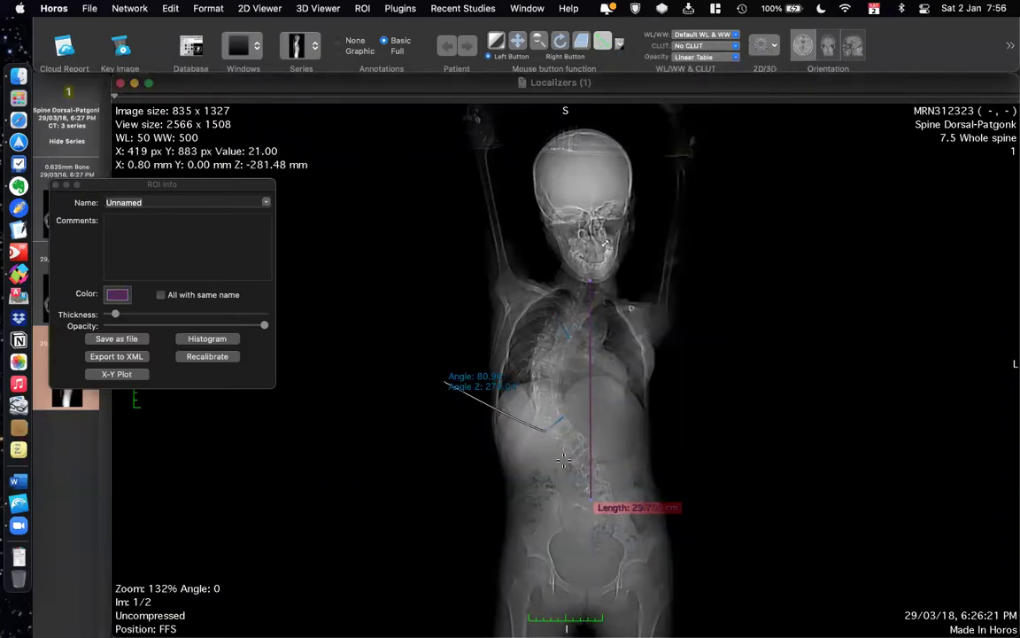
left_click_drag(545, 379, 589, 379)
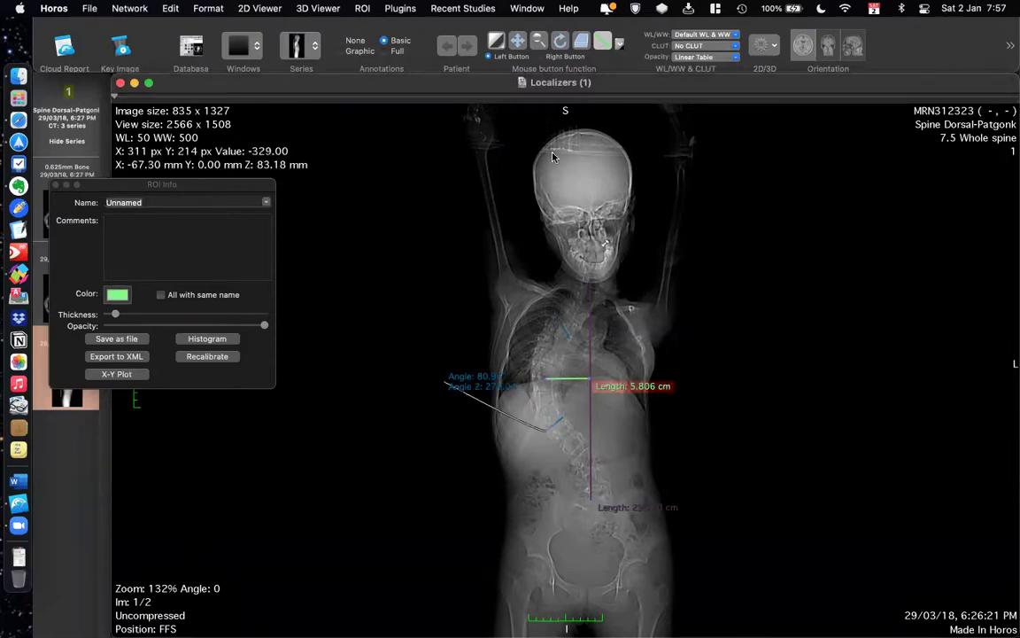
Draw Perpendicular Lines across the pelvis with a baseline about 14.8 cm and side lines about 9.6 cm (B) and 10.1 cm (C) down to the hips.
left_click(621, 46)
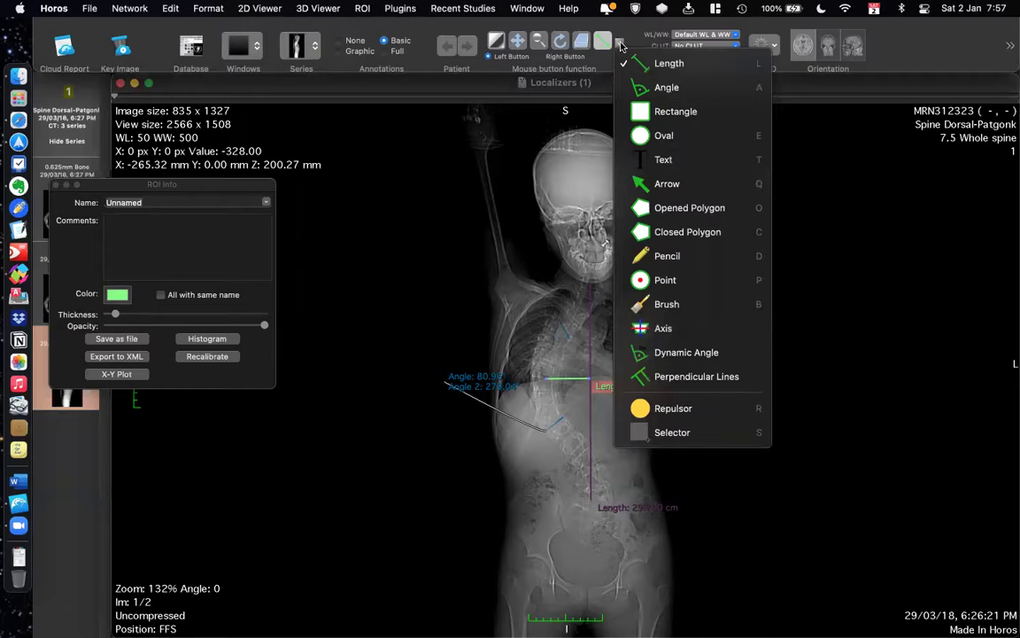
left_click(660, 375)
left_click_drag(532, 483, 649, 492)
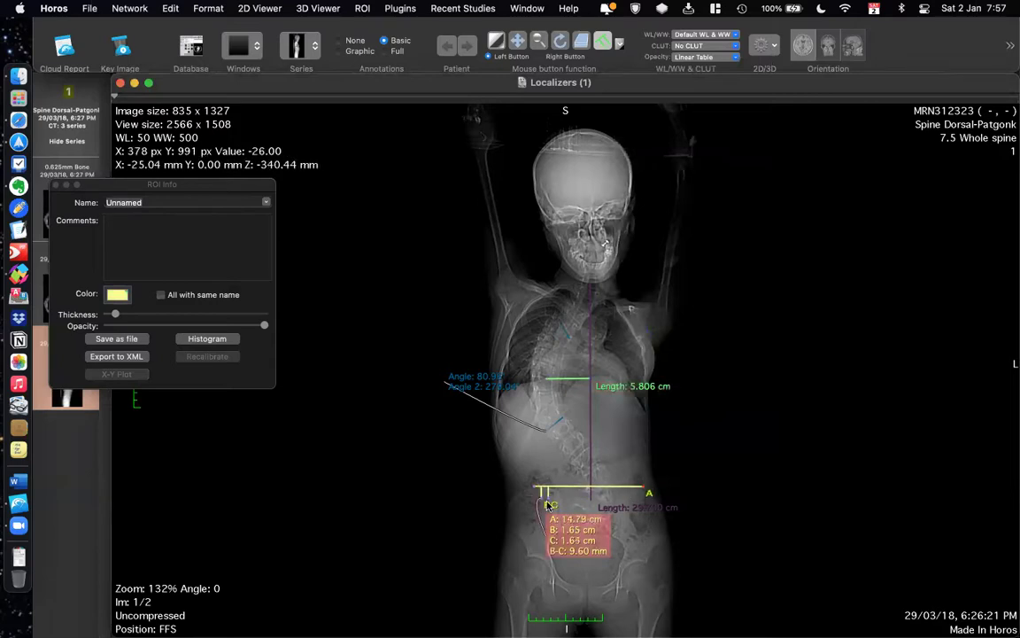
left_click_drag(546, 501, 638, 565)
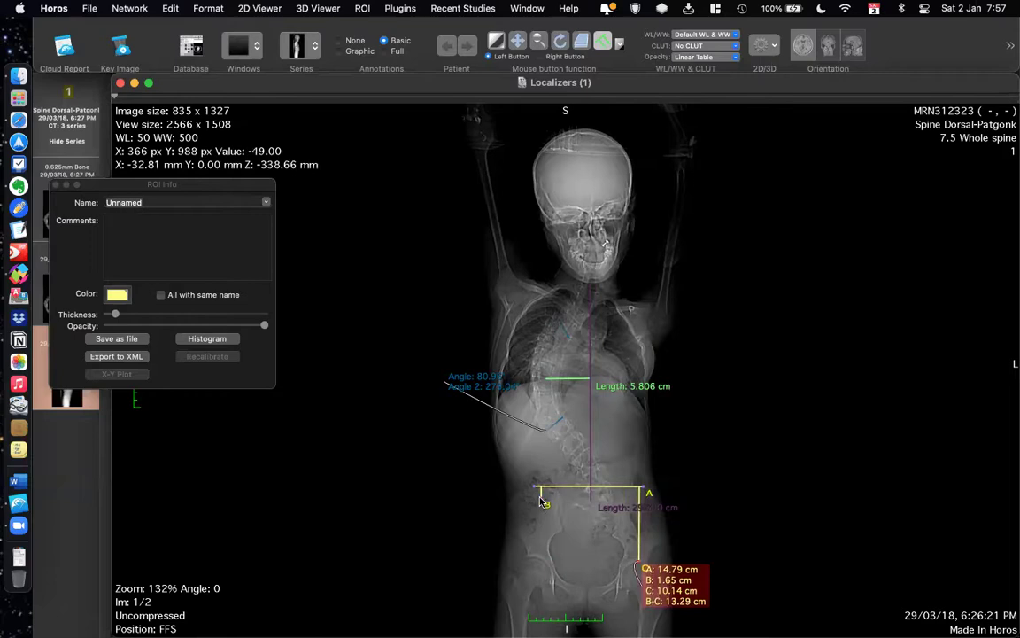
left_click_drag(541, 546, 541, 563)
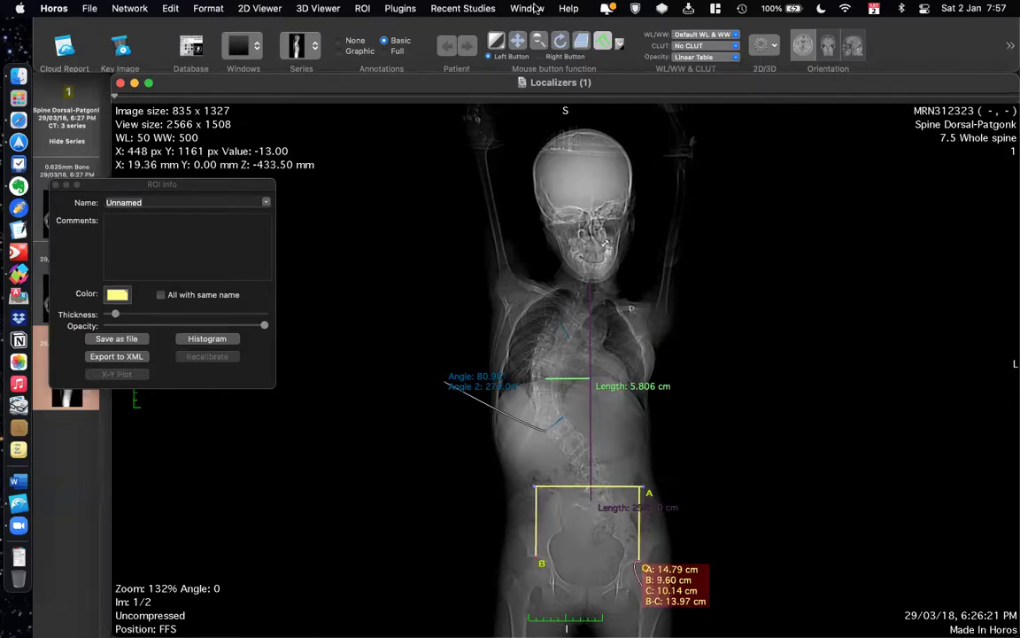
Close the ROI Info window, leaving the measurement tool choice as it is.
left_click(619, 44)
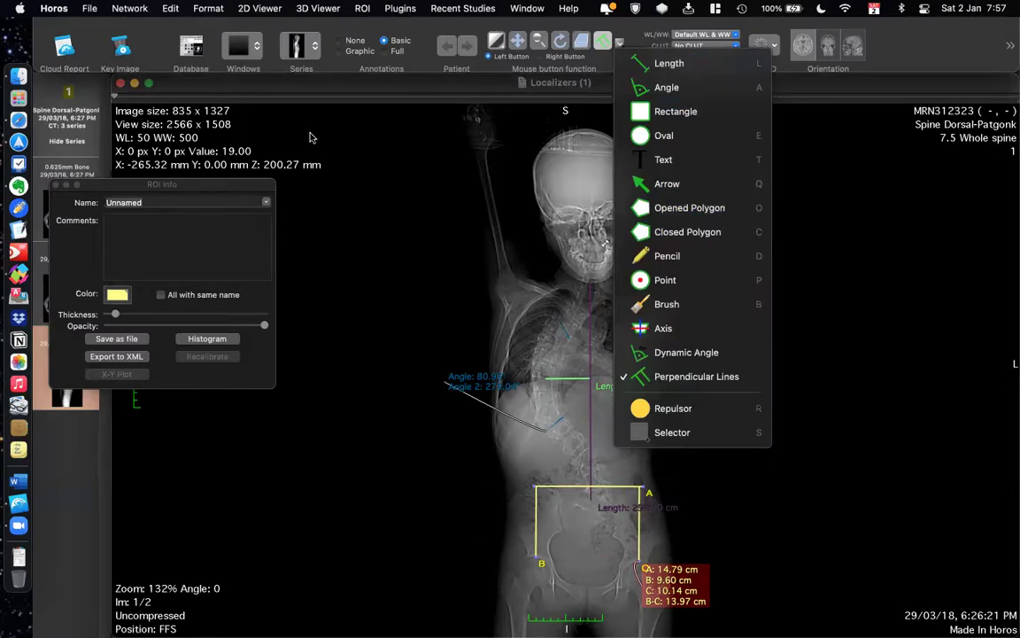
left_click(246, 90)
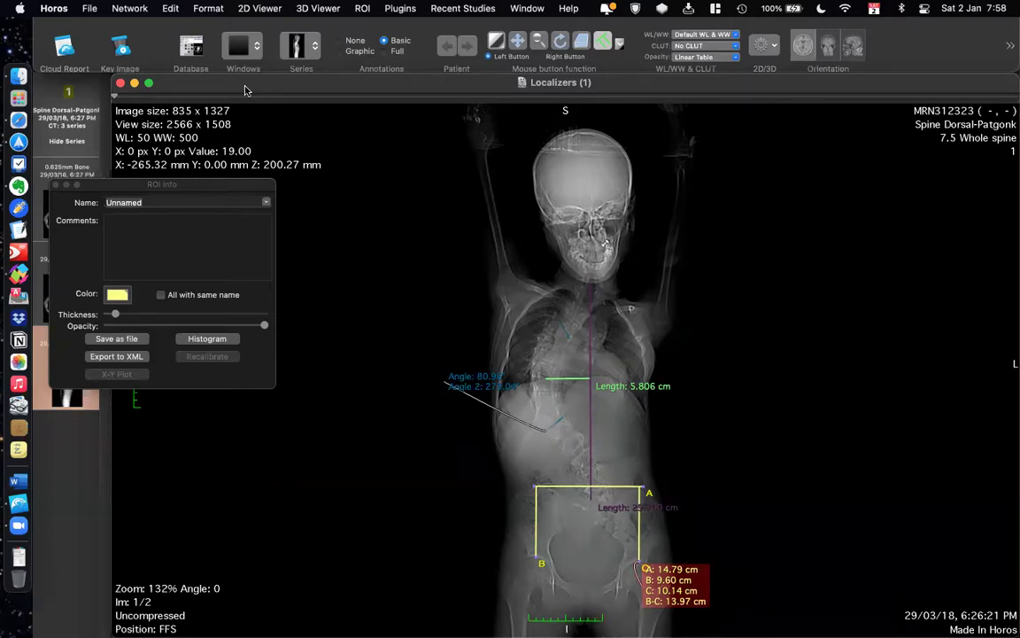
left_click(55, 186)
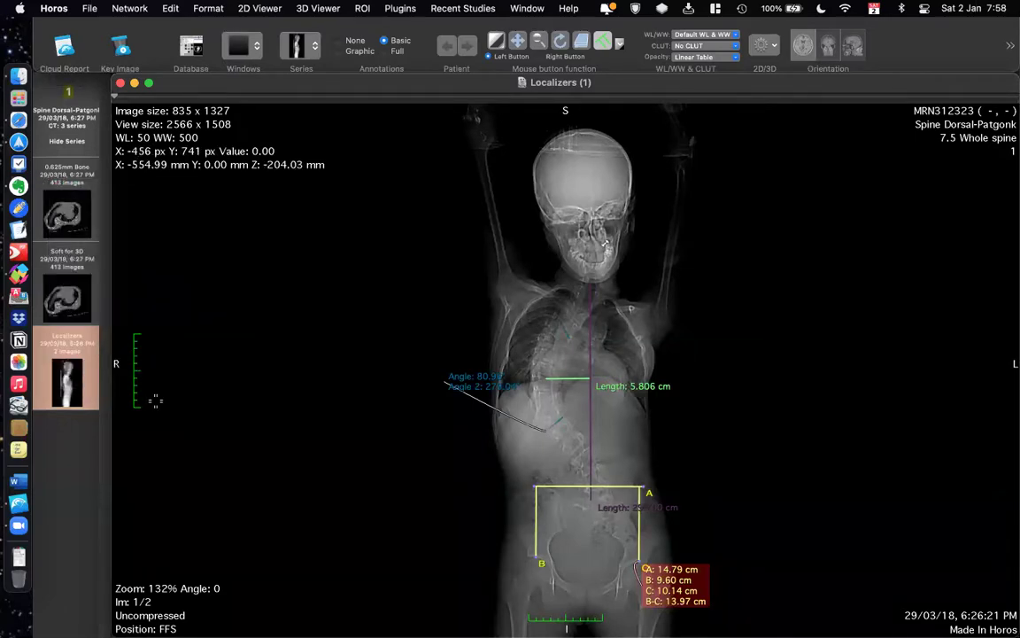